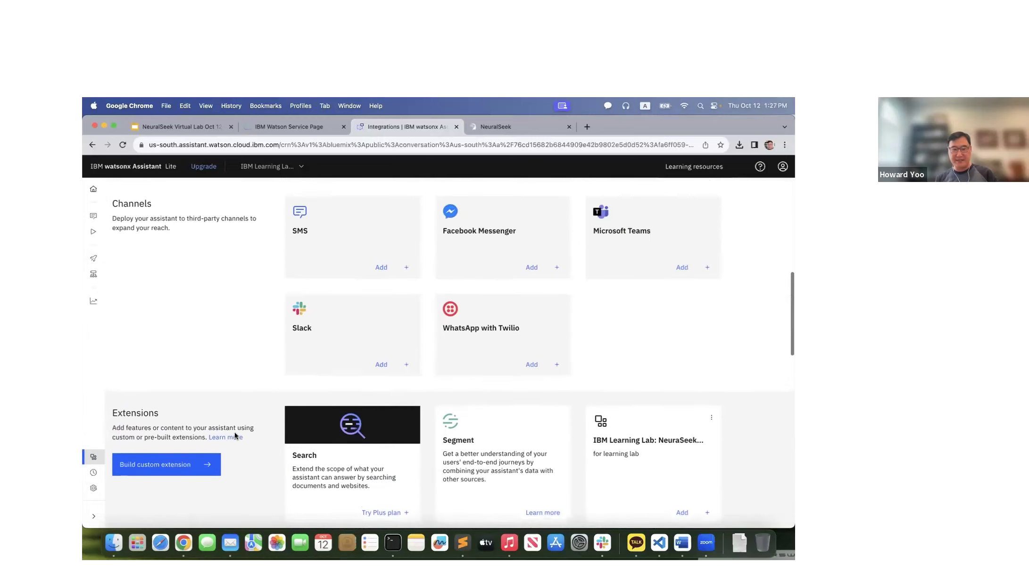
Look through the extensions and starter kits on the Integrations page, including the NeuralSeek kit and the custom learning lab extension.
{"action": "scroll", "coordinate": [217, 407], "scroll_direction": "down", "scroll_amount": 10}
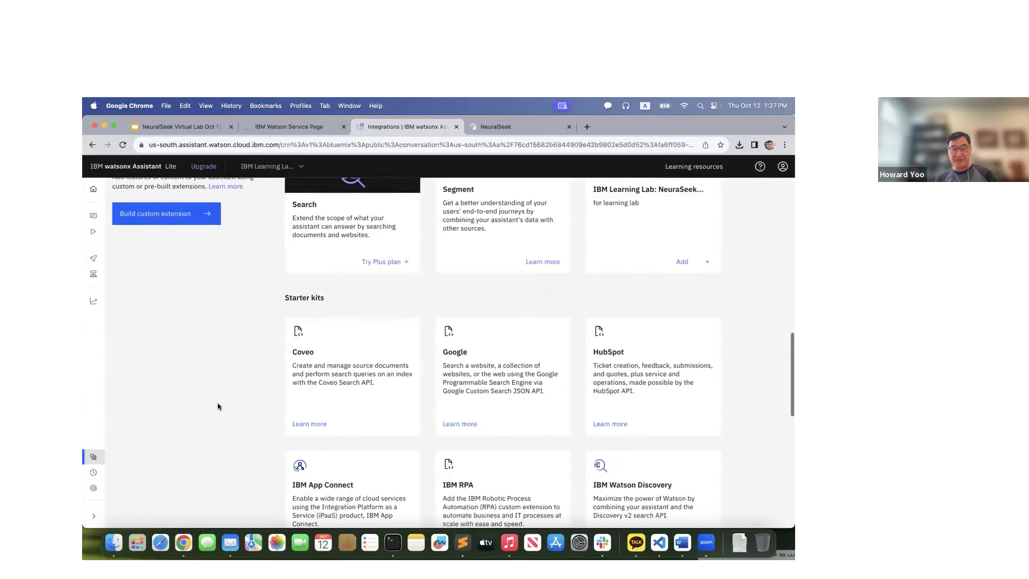
{"action": "scroll", "coordinate": [217, 410], "scroll_direction": "down", "scroll_amount": 5}
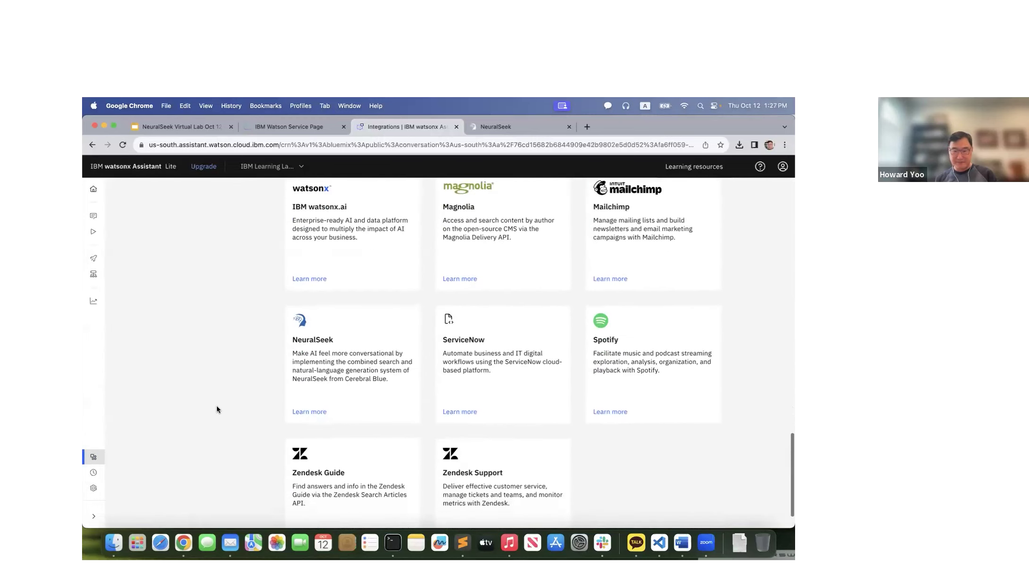
{"action": "scroll", "coordinate": [216, 409], "scroll_direction": "up", "scroll_amount": 2}
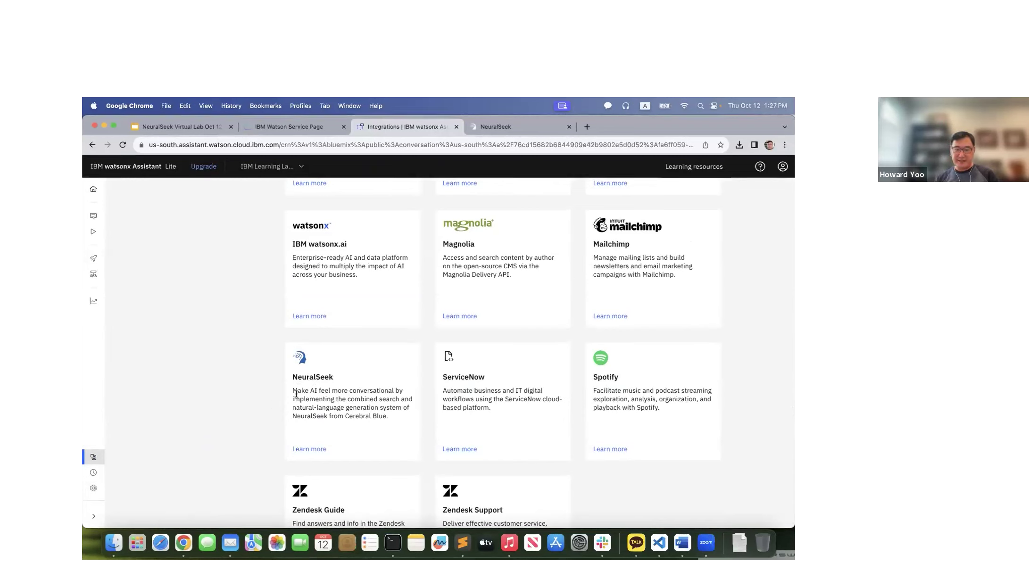
{"action": "scroll", "coordinate": [271, 374], "scroll_direction": "up", "scroll_amount": 3}
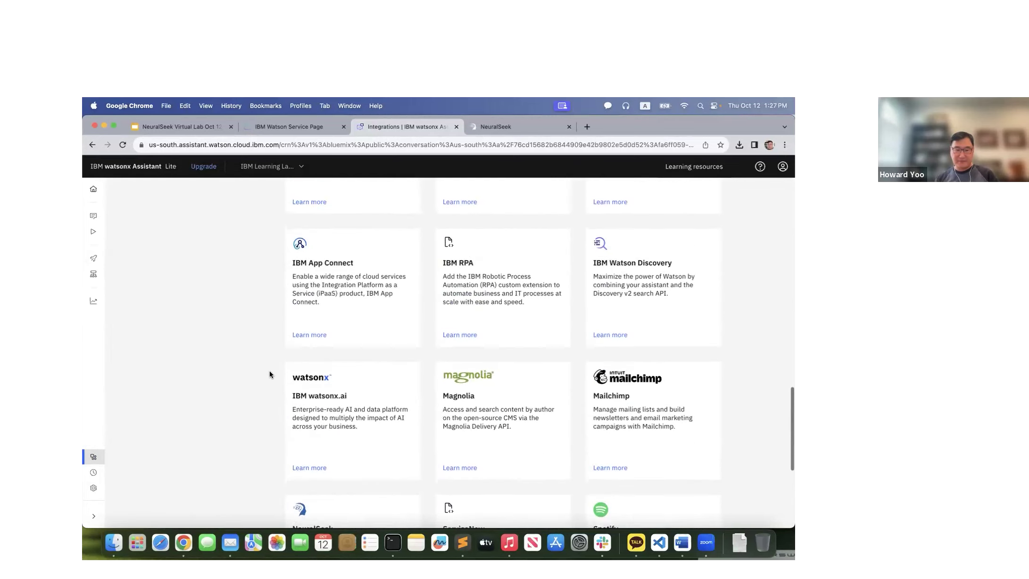
{"action": "scroll", "coordinate": [312, 419], "scroll_direction": "down", "scroll_amount": 3}
{"action": "scroll", "coordinate": [312, 420], "scroll_direction": "up", "scroll_amount": 10}
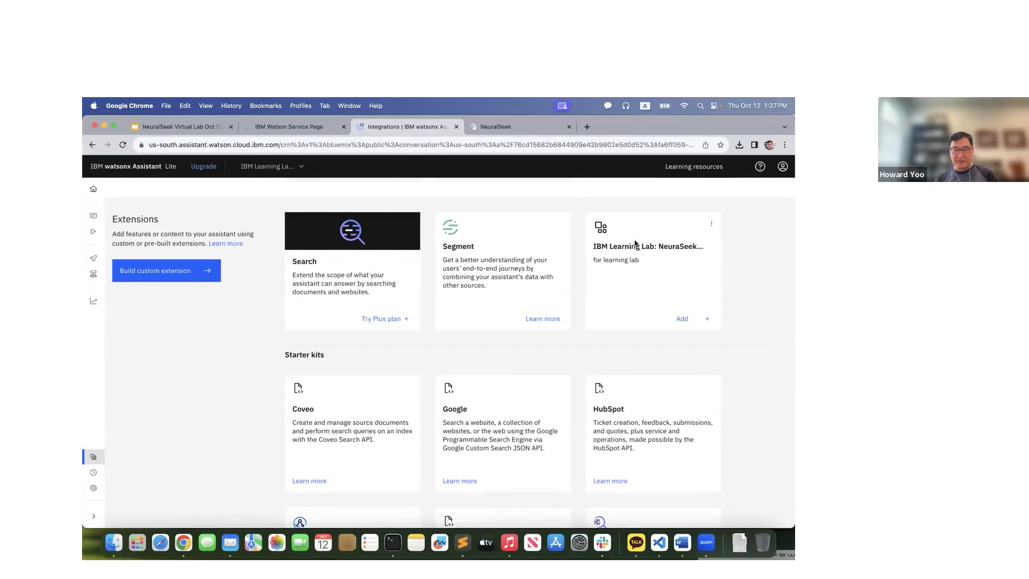
{"action": "scroll", "coordinate": [640, 280], "scroll_direction": "up", "scroll_amount": 1}
{"action": "scroll", "coordinate": [343, 412], "scroll_direction": "down", "scroll_amount": 10}
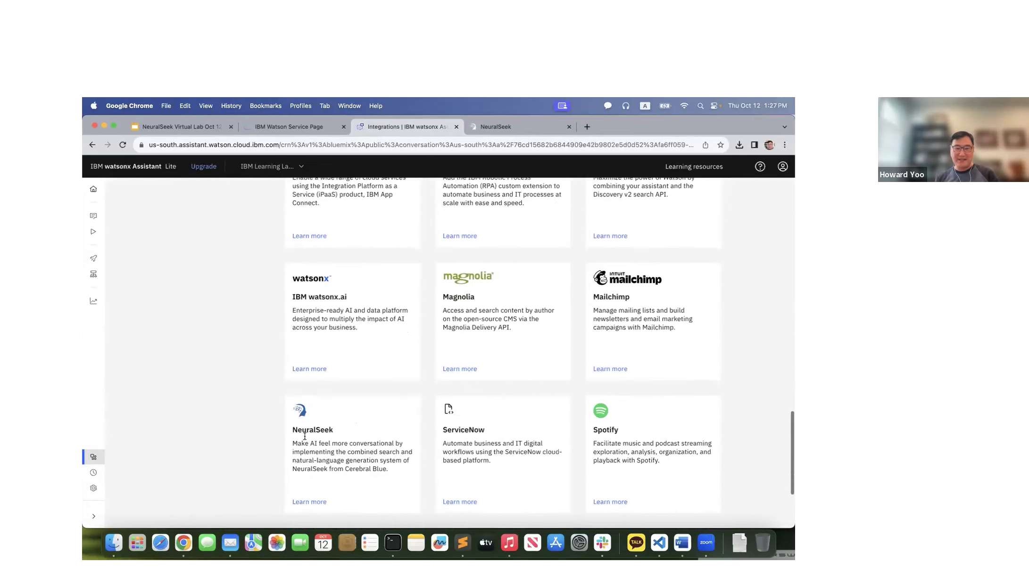
{"action": "scroll", "coordinate": [330, 415], "scroll_direction": "up", "scroll_amount": 10}
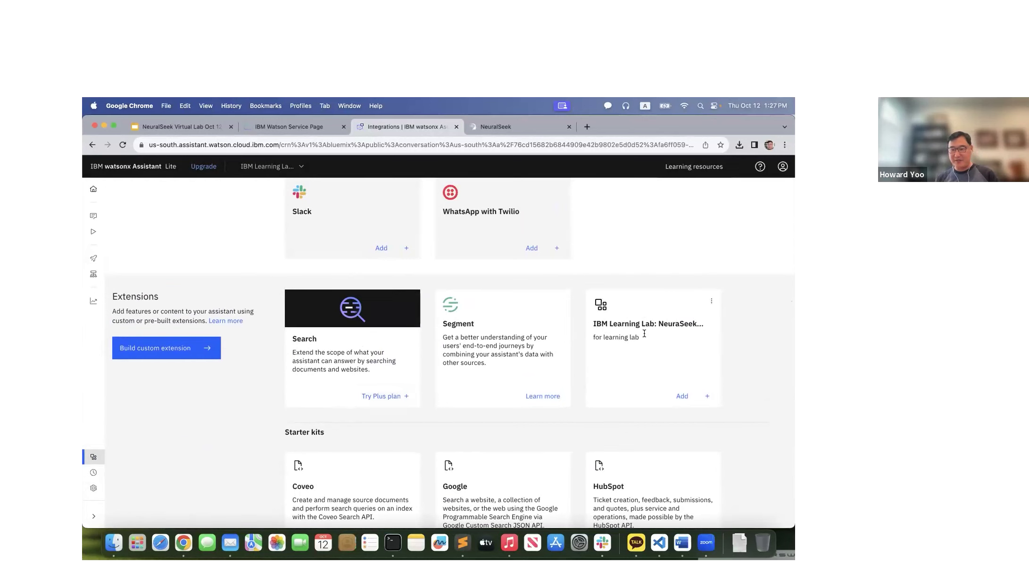
{"action": "scroll", "coordinate": [633, 343], "scroll_direction": "up", "scroll_amount": 1}
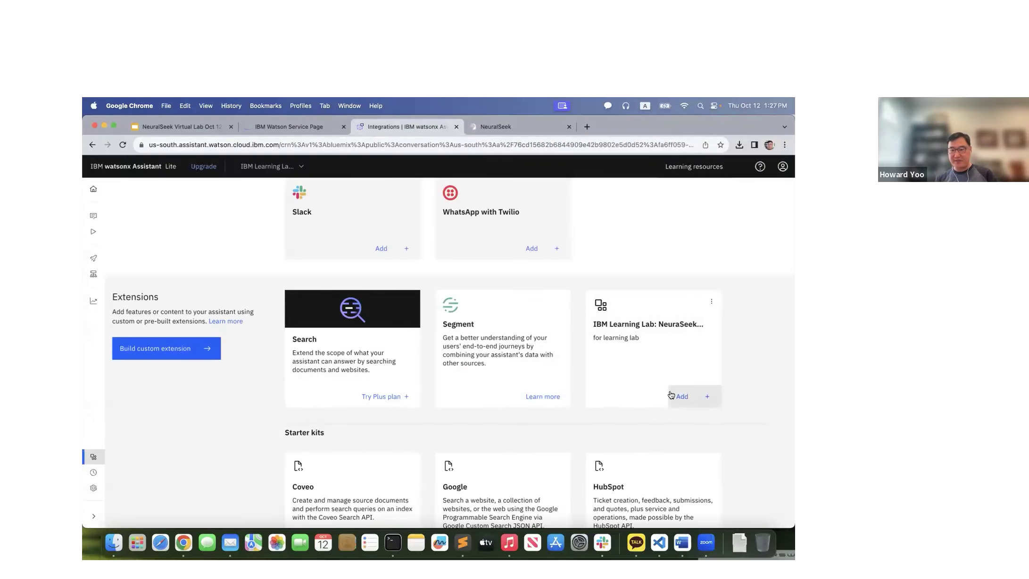
Add the "IBM Learning Lab: NeuraSeek with Watson" custom extension and advance its setup to the authentication stage.
{"action": "left_click", "coordinate": [681, 398]}
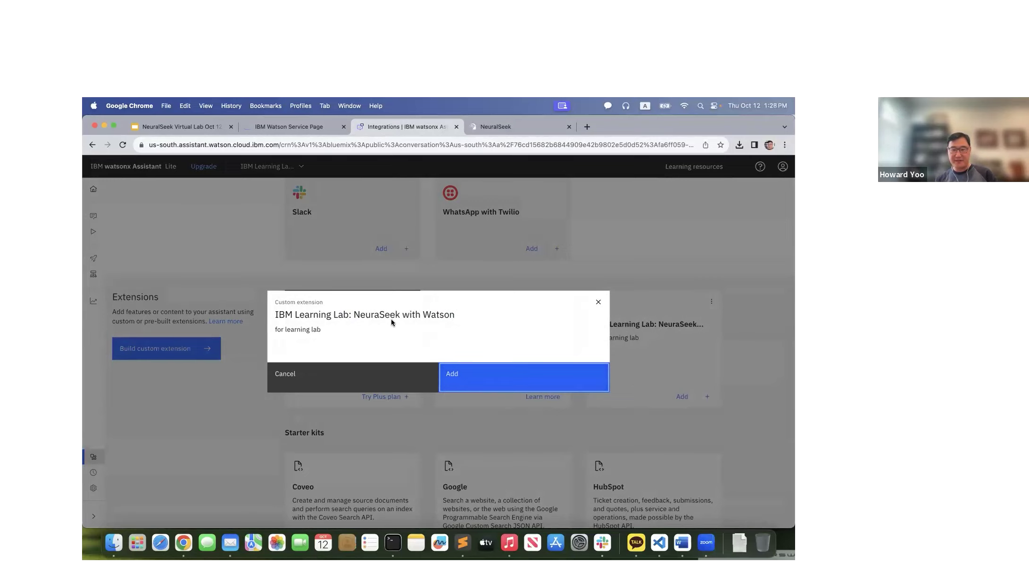
{"action": "left_click", "coordinate": [510, 374]}
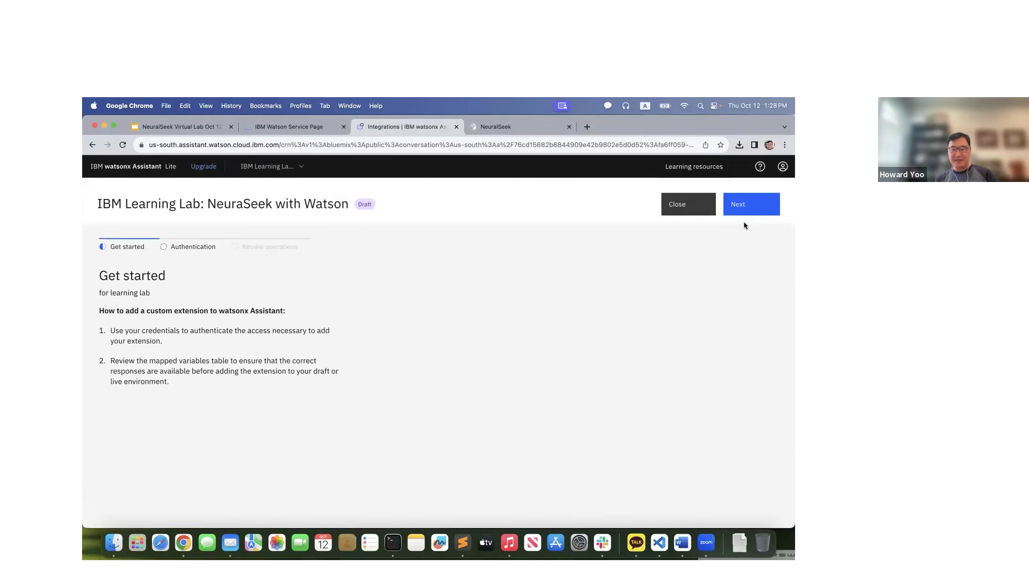
{"action": "left_click", "coordinate": [750, 211]}
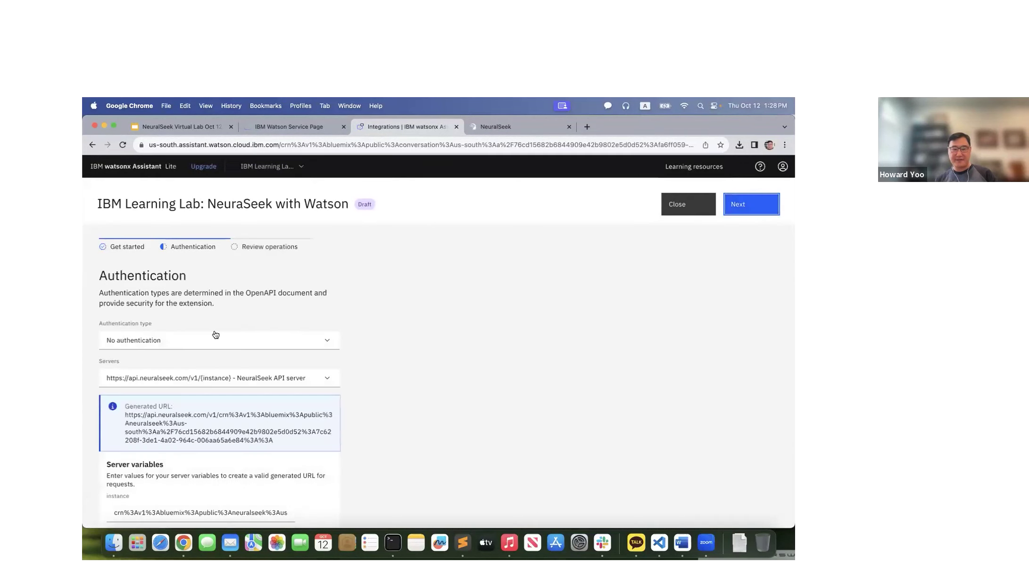
Set the extension's authentication type to API key auth and paste the API key.
{"action": "scroll", "coordinate": [330, 339], "scroll_direction": "down", "scroll_amount": 2}
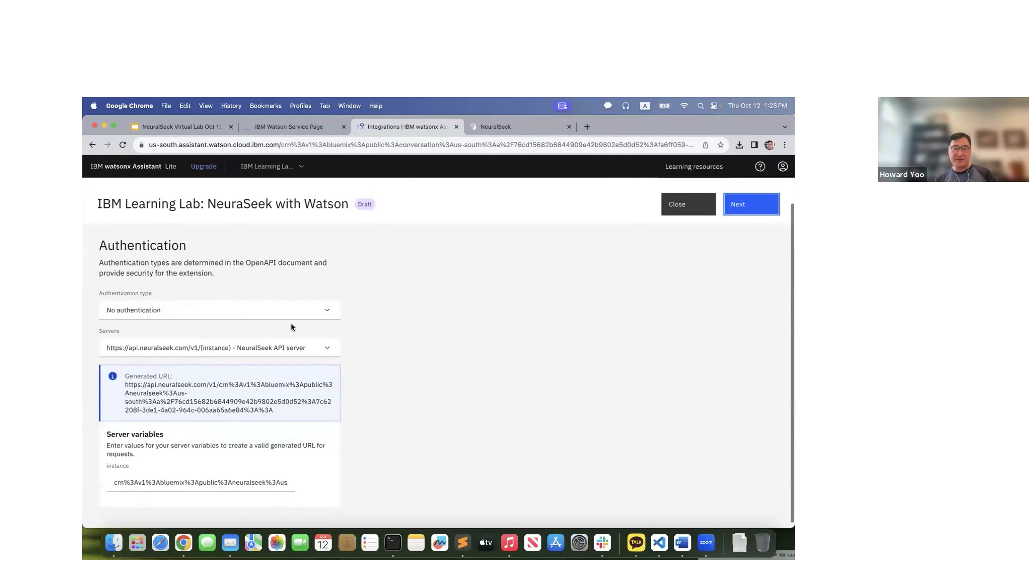
{"action": "left_click", "coordinate": [271, 312]}
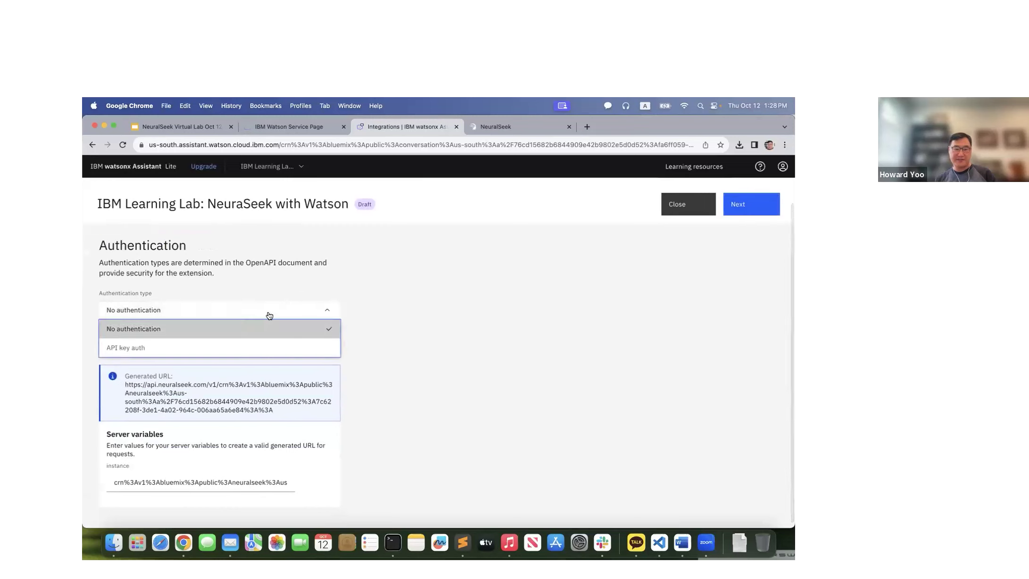
{"action": "left_click", "coordinate": [188, 350]}
{"action": "left_click", "coordinate": [174, 348]}
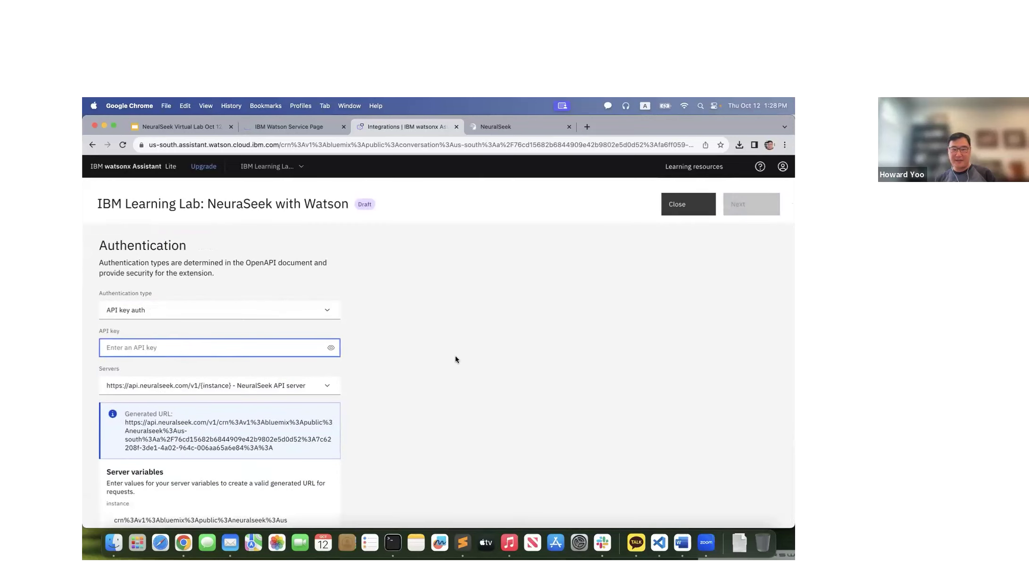
{"action": "key", "text": "super+v"}
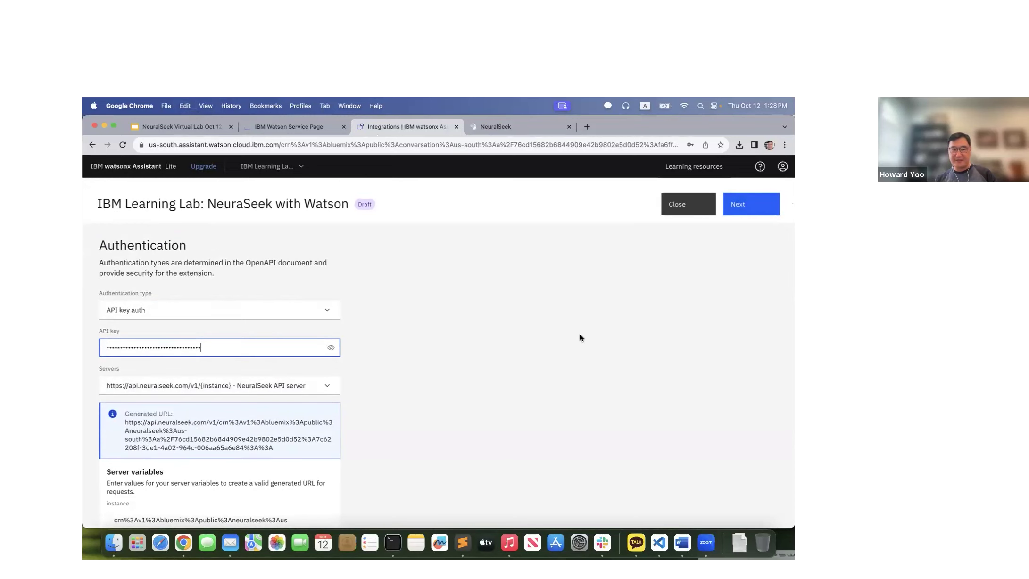
Complete the extension setup through the operations review and close its settings.
{"action": "left_click", "coordinate": [776, 211]}
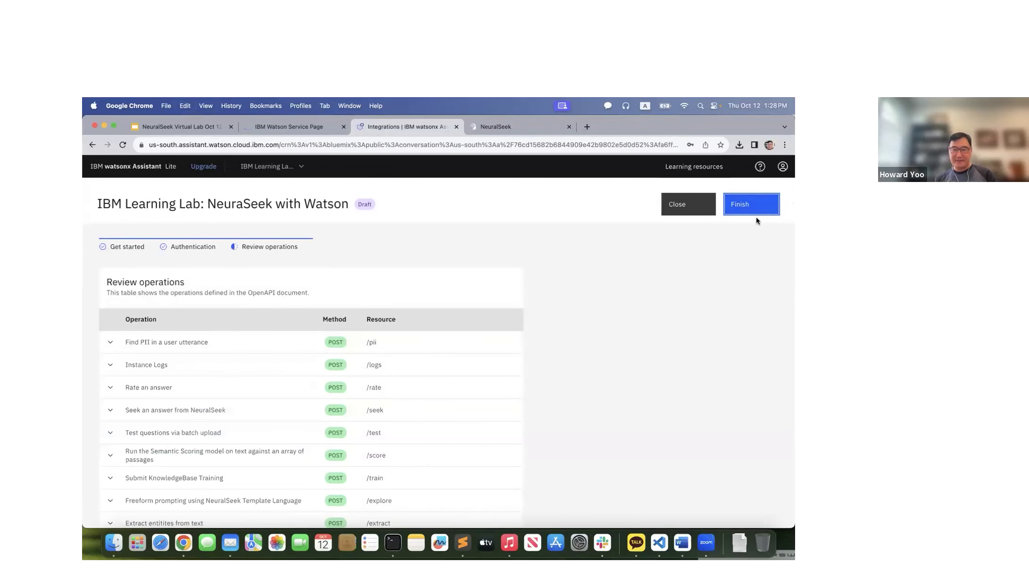
{"action": "left_click", "coordinate": [760, 213]}
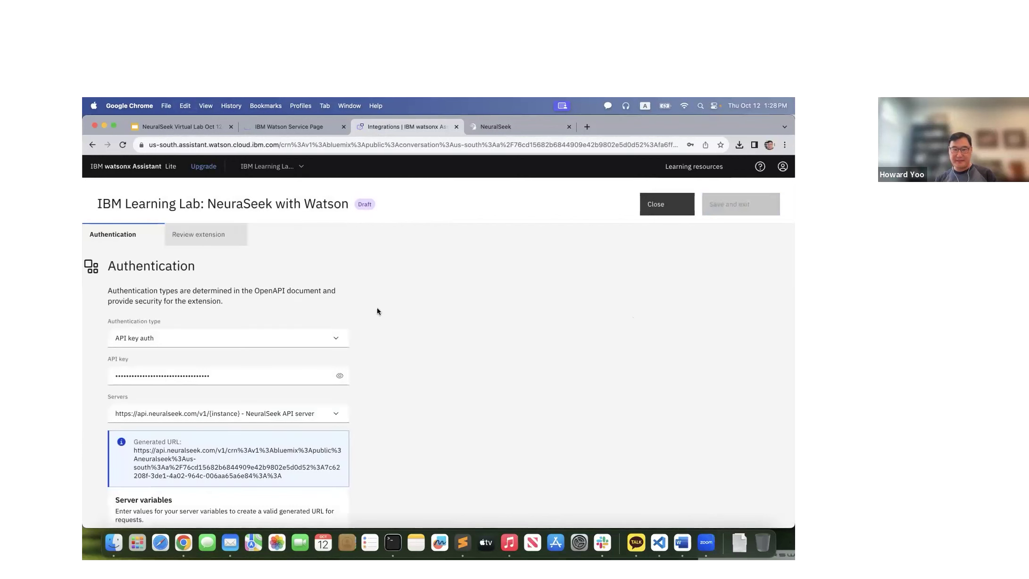
{"action": "scroll", "coordinate": [401, 330], "scroll_direction": "down", "scroll_amount": 1}
{"action": "left_click", "coordinate": [655, 209]}
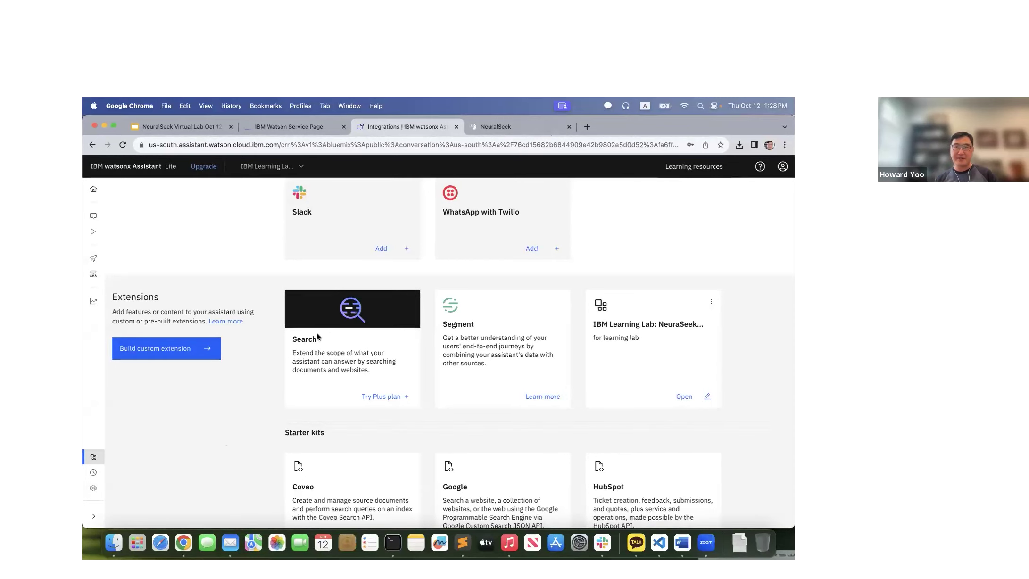
Start creating a first action for the assistant, choosing to quick start with templates.
{"action": "mouse_move", "coordinate": [129, 229]}
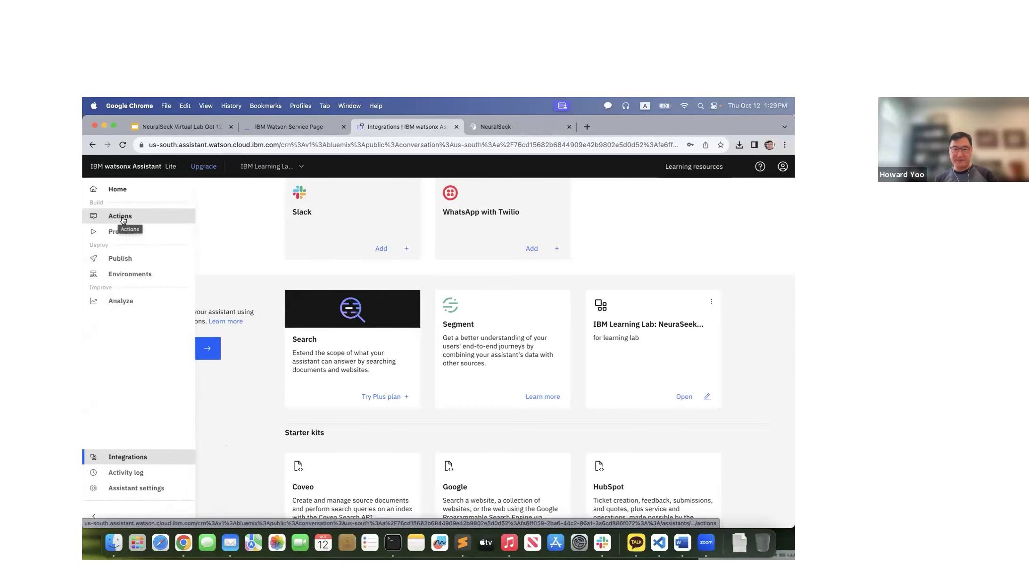
{"action": "left_click", "coordinate": [122, 219]}
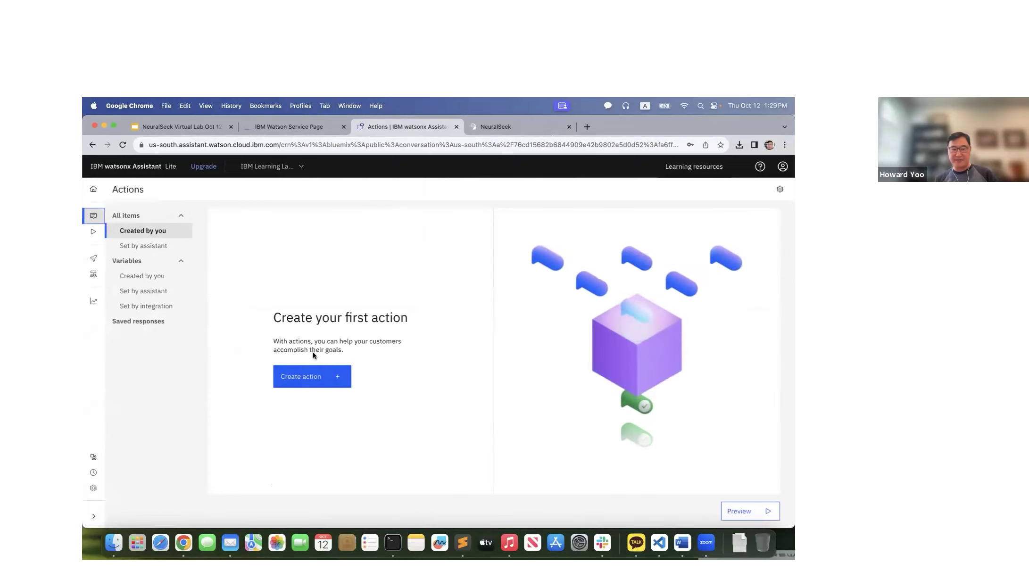
{"action": "left_click", "coordinate": [310, 376]}
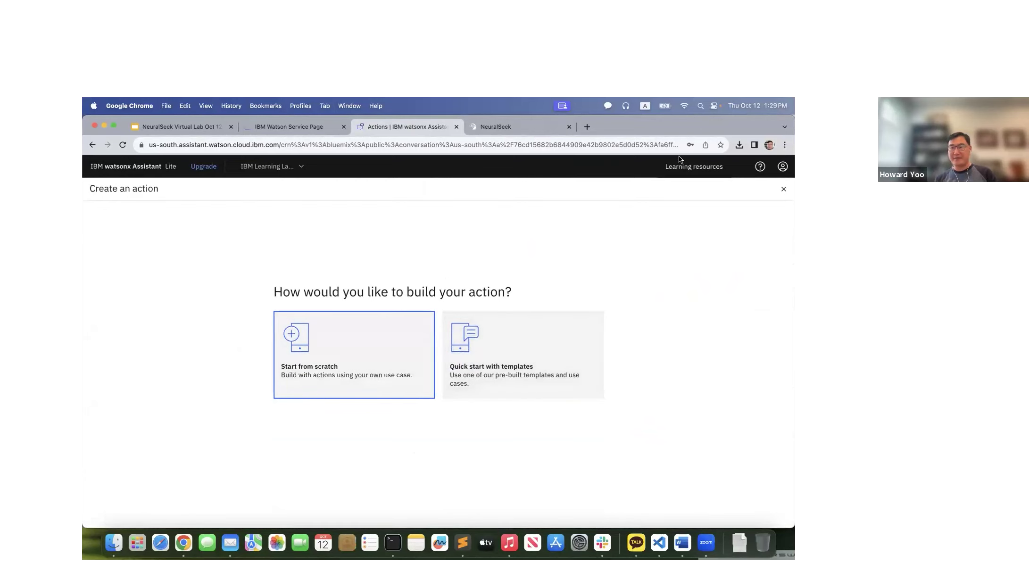
{"action": "left_click", "coordinate": [518, 359]}
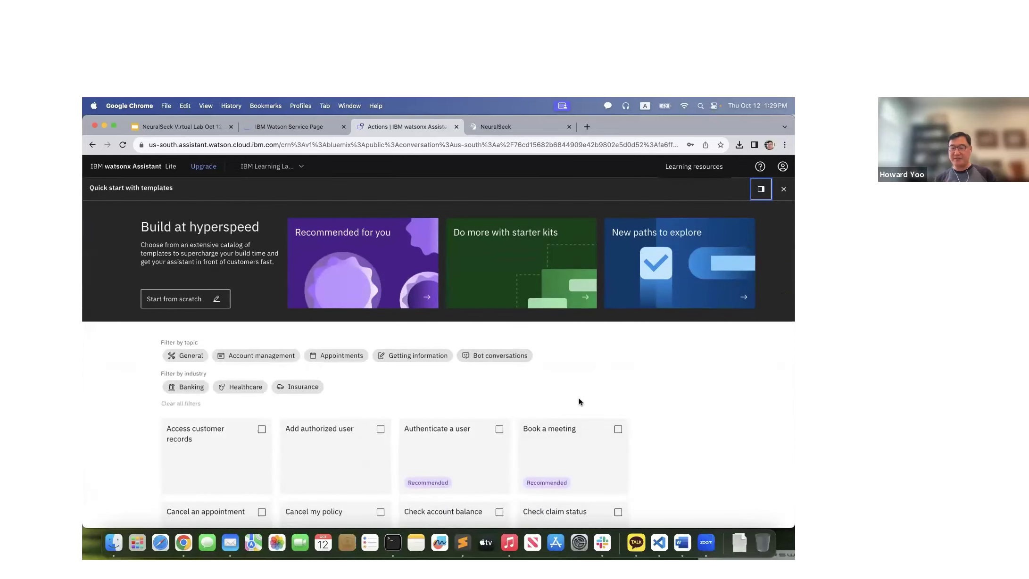
Add the NeuralSeek starter kit template to the assistant and dismiss the notification.
{"action": "scroll", "coordinate": [681, 389], "scroll_direction": "down", "scroll_amount": 5}
{"action": "scroll", "coordinate": [681, 390], "scroll_direction": "down", "scroll_amount": 2}
{"action": "scroll", "coordinate": [681, 390], "scroll_direction": "up", "scroll_amount": 6}
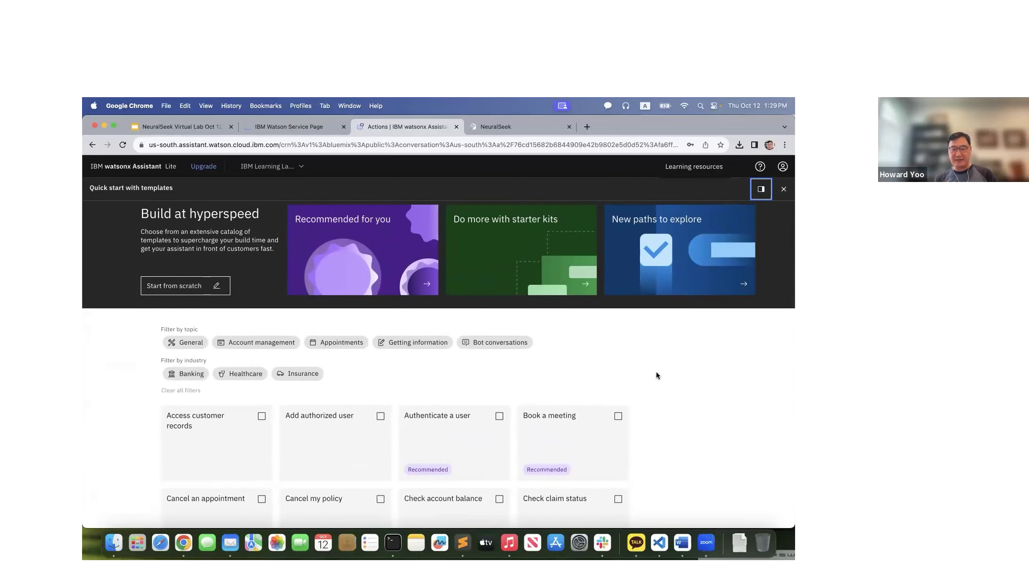
{"action": "scroll", "coordinate": [669, 384], "scroll_direction": "down", "scroll_amount": 10}
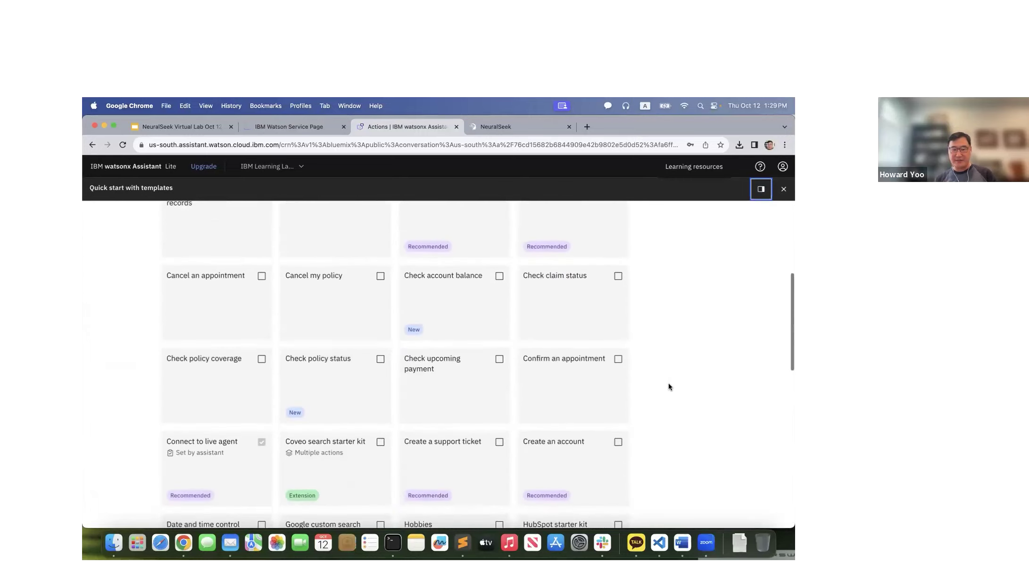
{"action": "scroll", "coordinate": [668, 387], "scroll_direction": "down", "scroll_amount": 3}
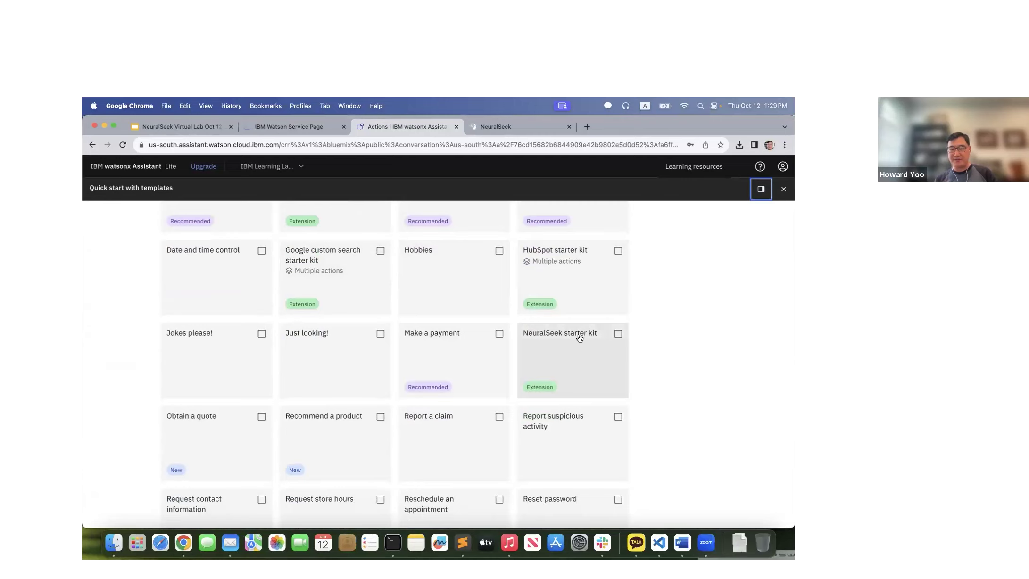
{"action": "left_click", "coordinate": [619, 333]}
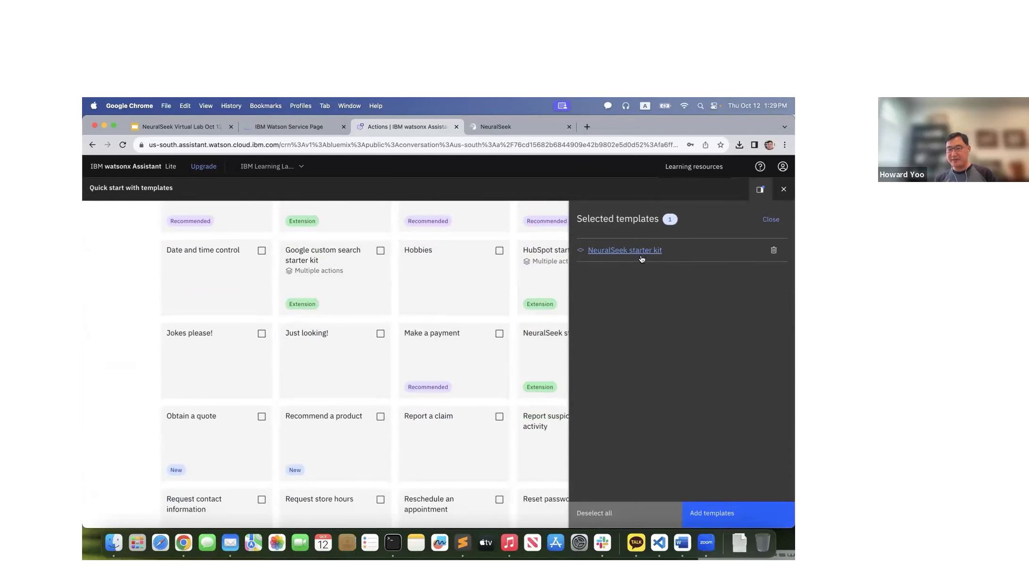
{"action": "left_click", "coordinate": [732, 518]}
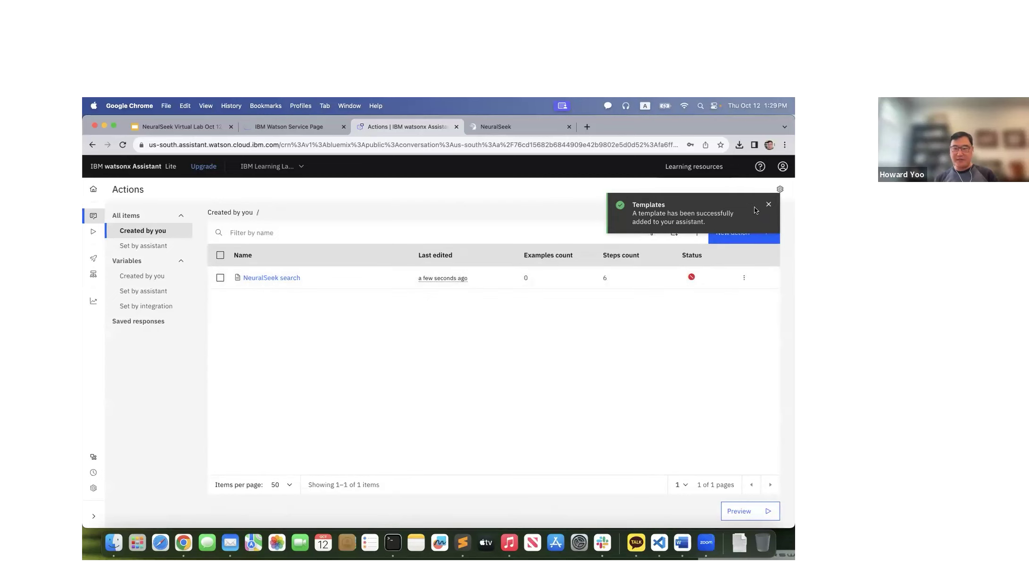
{"action": "left_click", "coordinate": [770, 205]}
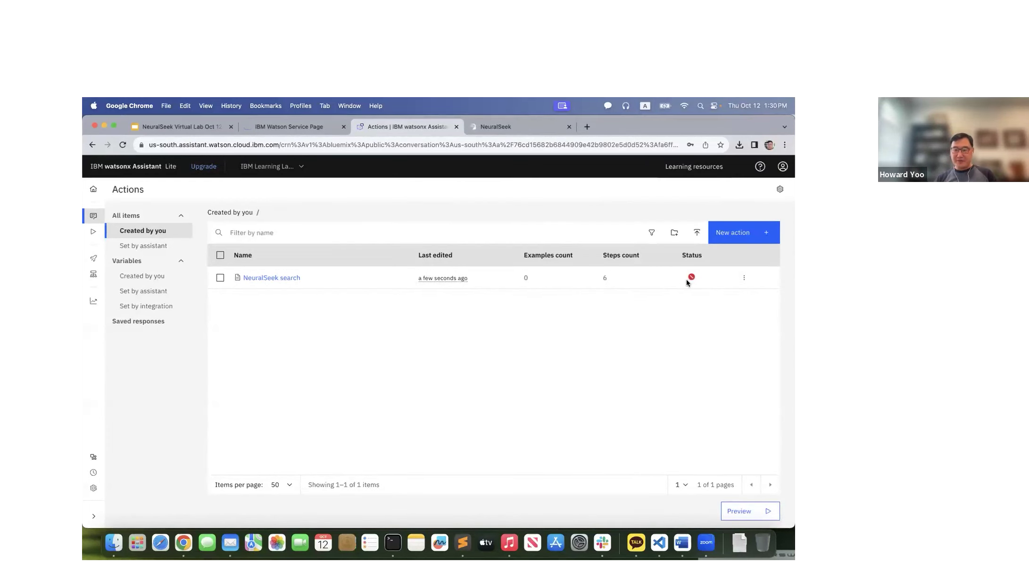
Open the NeuralSeek search action and review its conversation steps.
{"action": "mouse_move", "coordinate": [692, 280]}
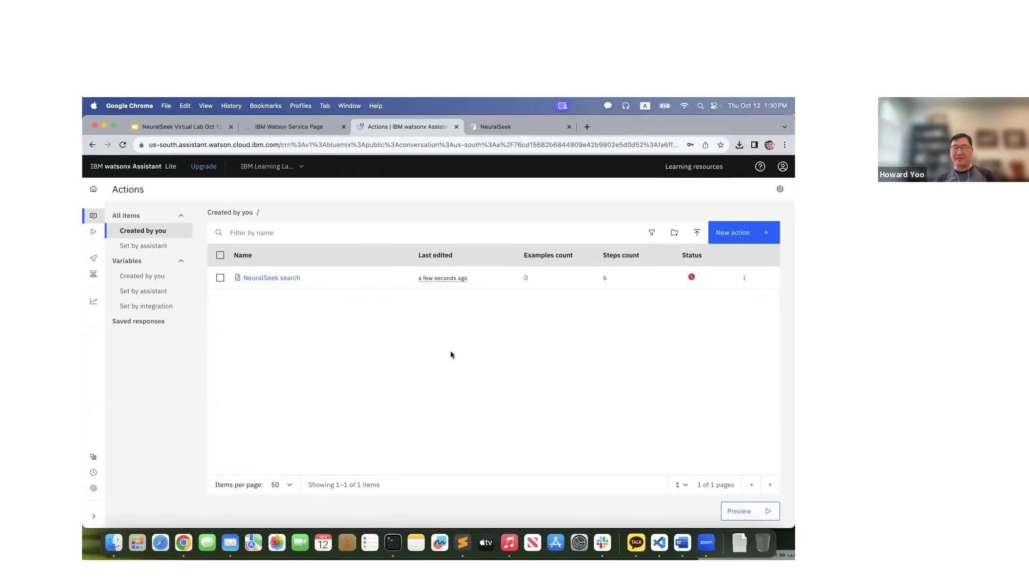
{"action": "left_click", "coordinate": [266, 279]}
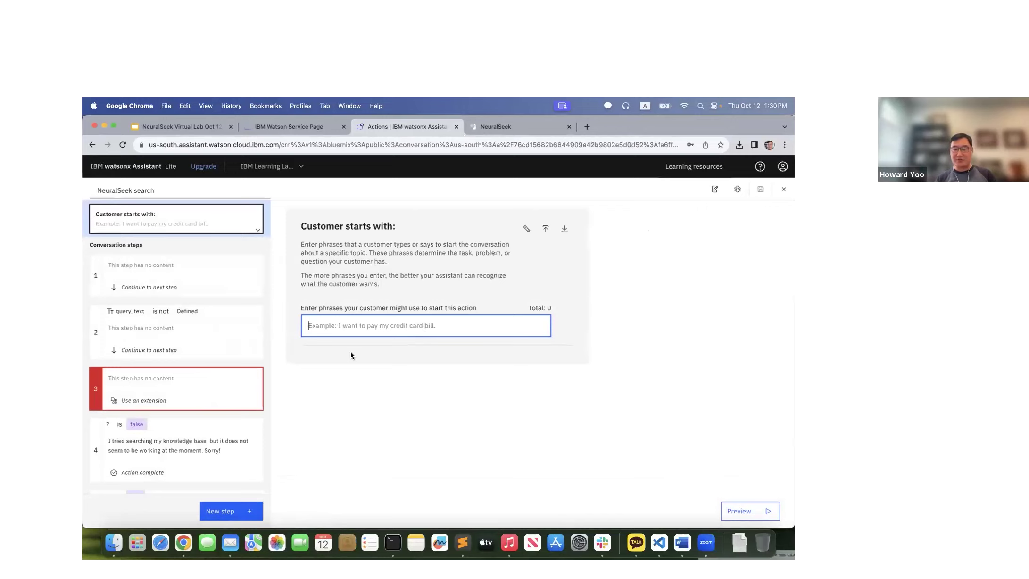
{"action": "scroll", "coordinate": [166, 308], "scroll_direction": "down", "scroll_amount": 2}
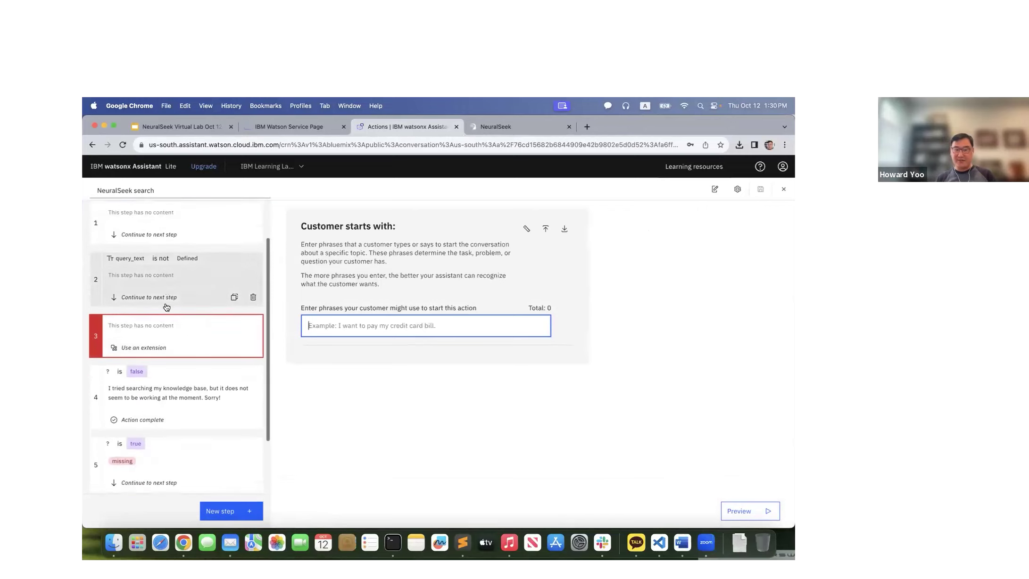
{"action": "scroll", "coordinate": [167, 307], "scroll_direction": "down", "scroll_amount": 1}
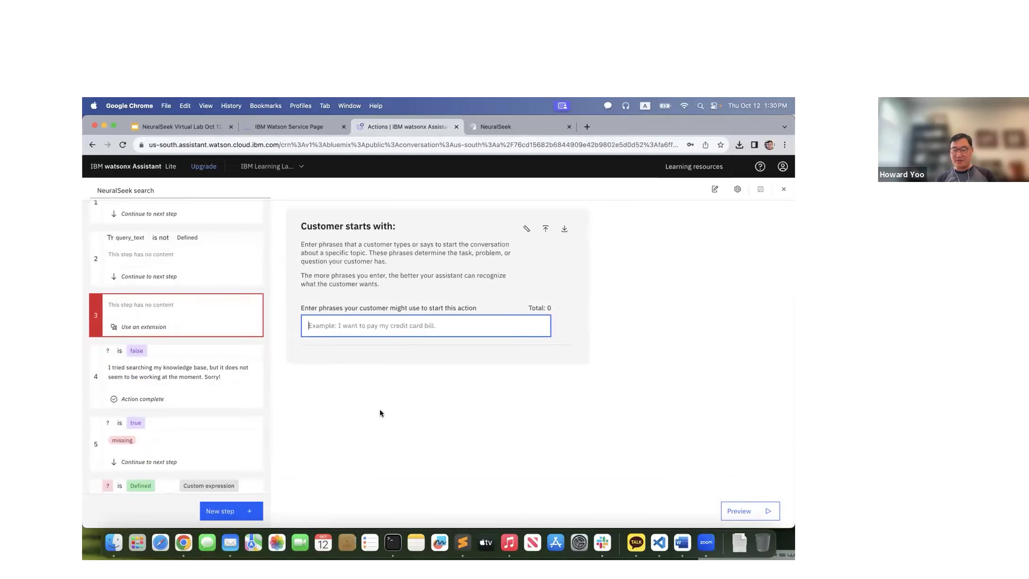
Remove the query_context variable assignment from step 3, the one that uses an extension.
{"action": "left_click", "coordinate": [142, 328]}
{"action": "scroll", "coordinate": [597, 373], "scroll_direction": "down", "scroll_amount": 3}
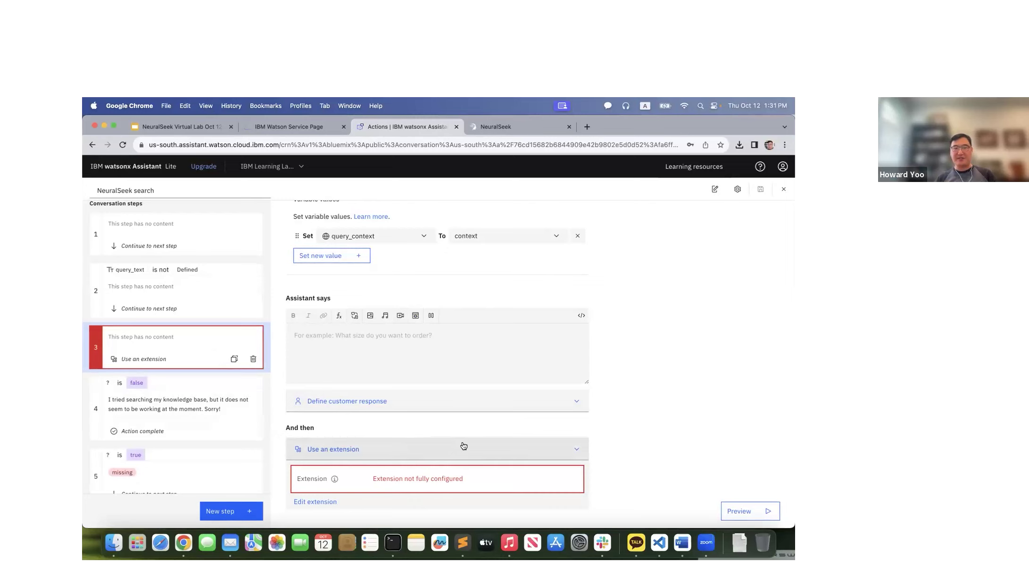
{"action": "scroll", "coordinate": [620, 286], "scroll_direction": "up", "scroll_amount": 3}
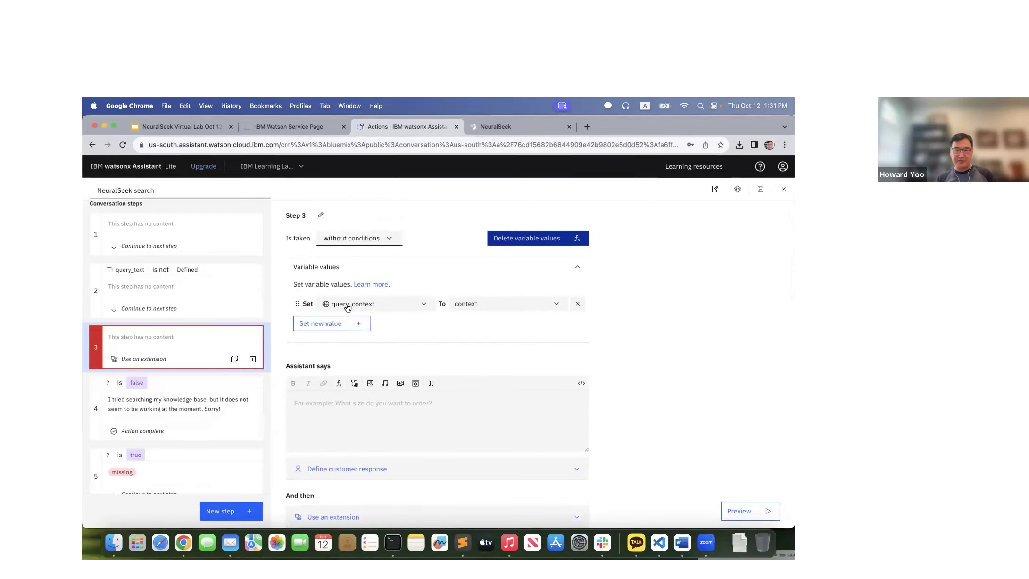
{"action": "left_click", "coordinate": [577, 304]}
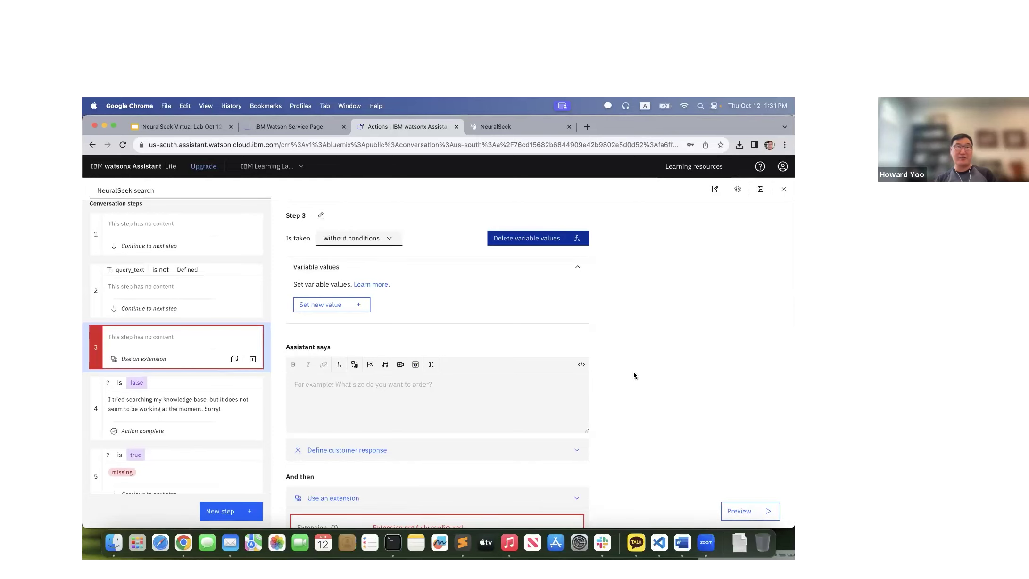
Set step 3's extension to "IBM Learning Lab: NeuraSeek with Watson" with the operation "Seek an answer from NeuralSeek".
{"action": "scroll", "coordinate": [627, 378], "scroll_direction": "down", "scroll_amount": 2}
{"action": "scroll", "coordinate": [589, 269], "scroll_direction": "up", "scroll_amount": 2}
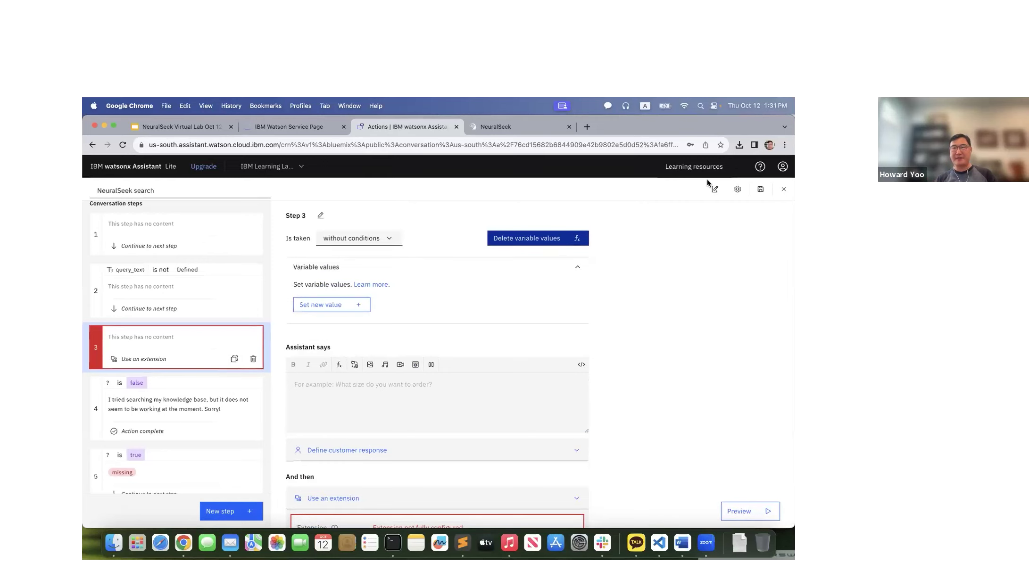
{"action": "scroll", "coordinate": [570, 377], "scroll_direction": "down", "scroll_amount": 2}
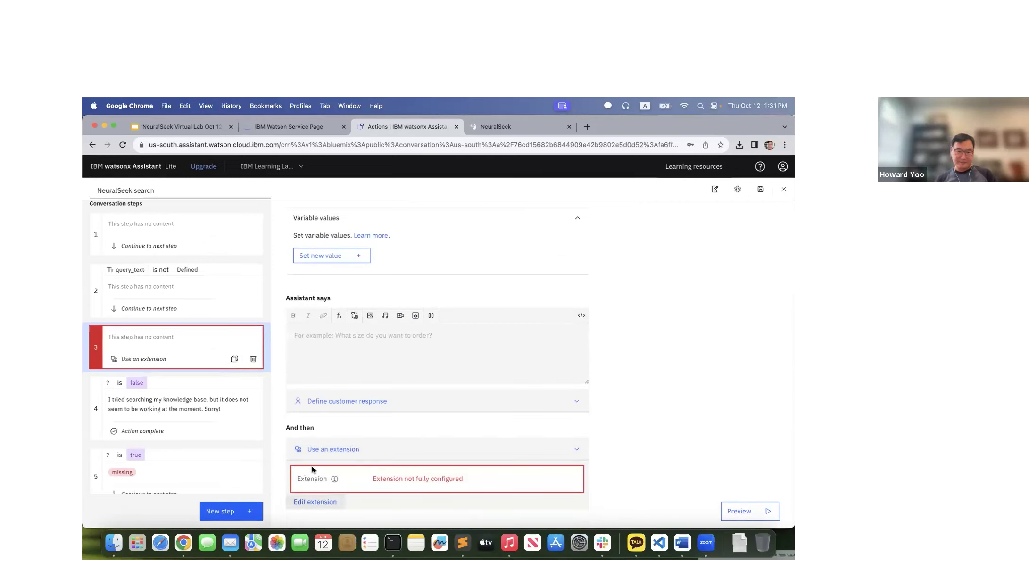
{"action": "left_click", "coordinate": [314, 506]}
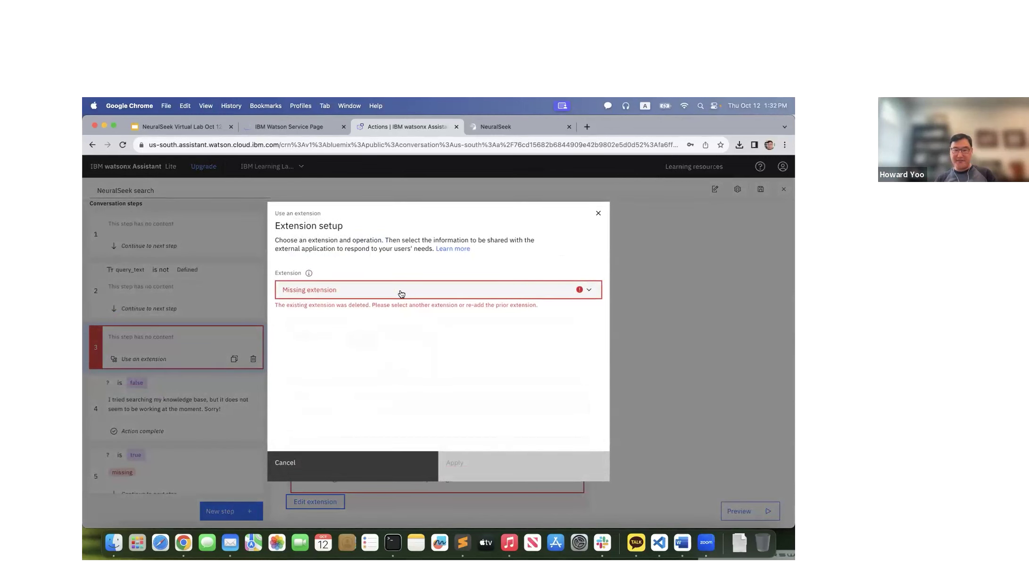
{"action": "left_click", "coordinate": [420, 296]}
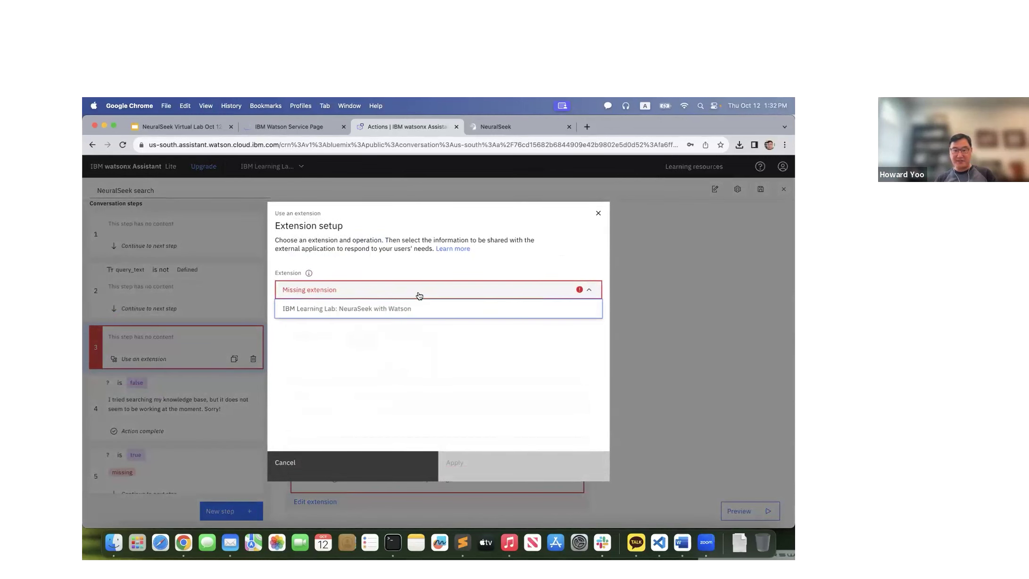
{"action": "left_click", "coordinate": [353, 311]}
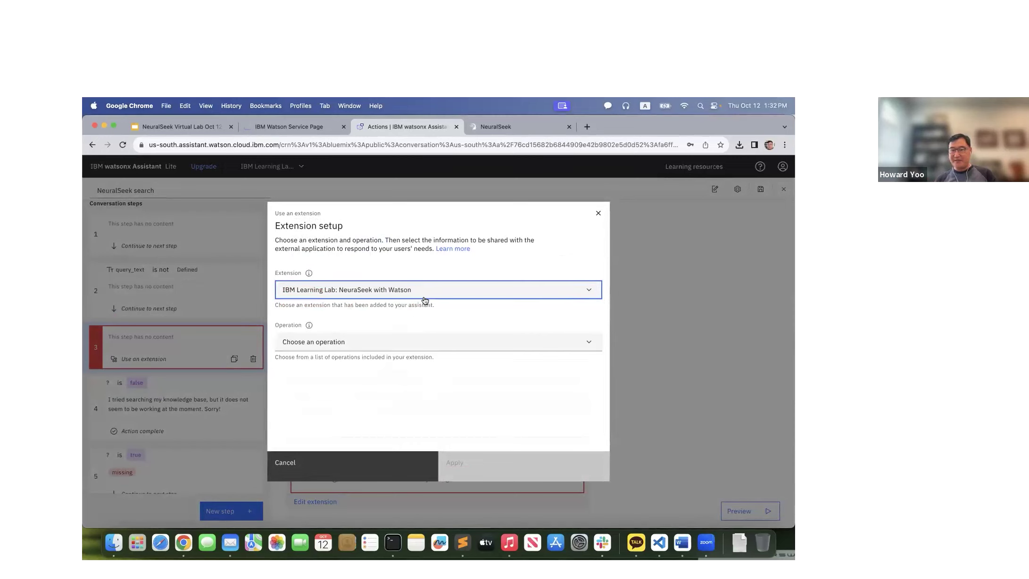
{"action": "left_click", "coordinate": [421, 340]}
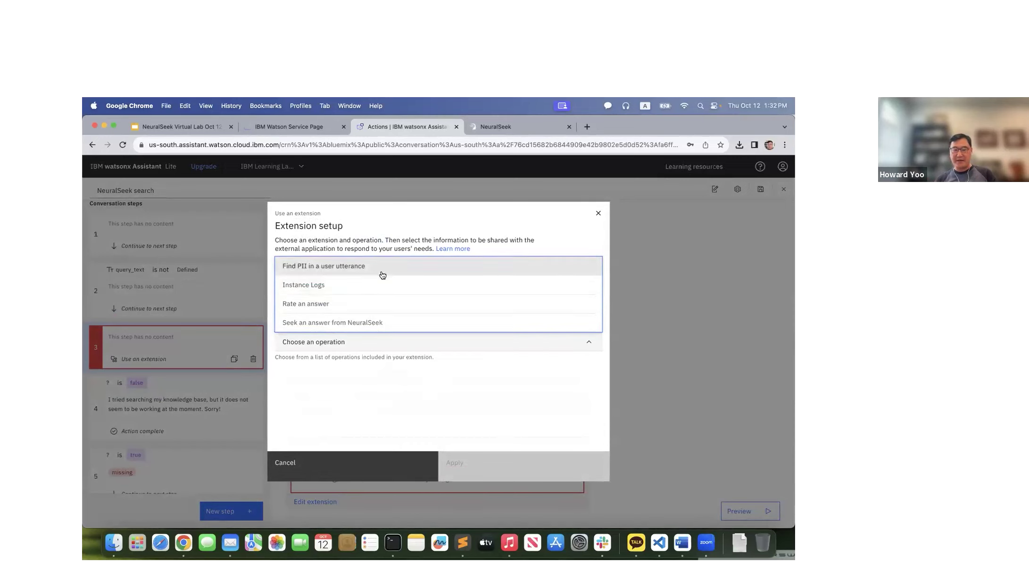
{"action": "scroll", "coordinate": [387, 301], "scroll_direction": "down", "scroll_amount": 3}
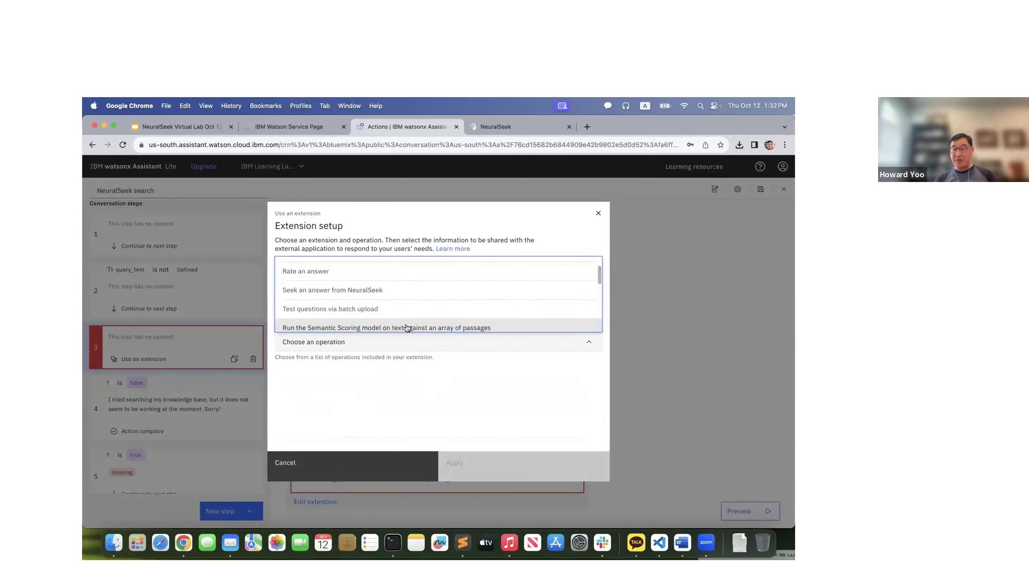
{"action": "left_click", "coordinate": [326, 295]}
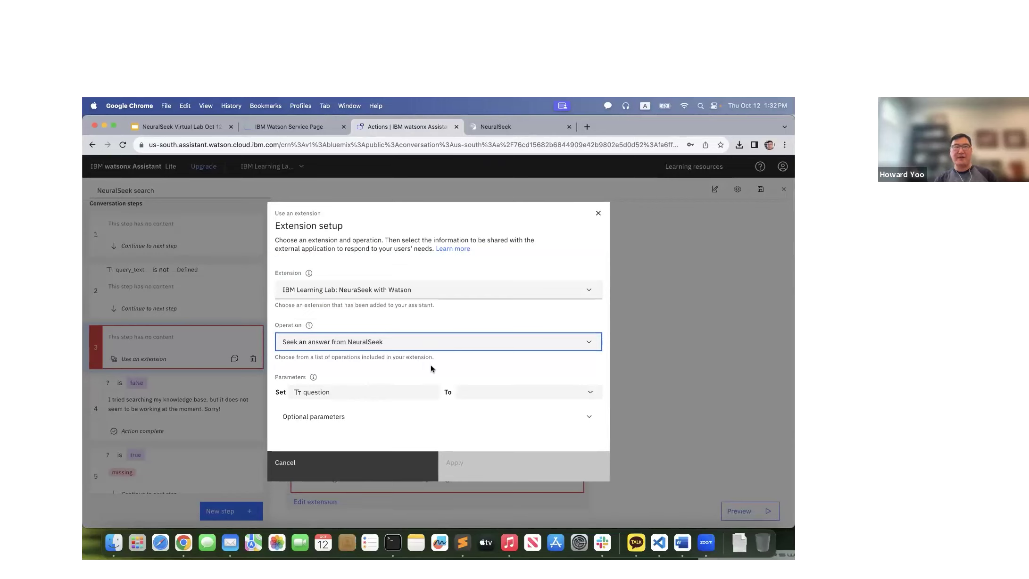
Set the extension's question parameter to the session variable query_text and apply the extension setup.
{"action": "left_click", "coordinate": [591, 396]}
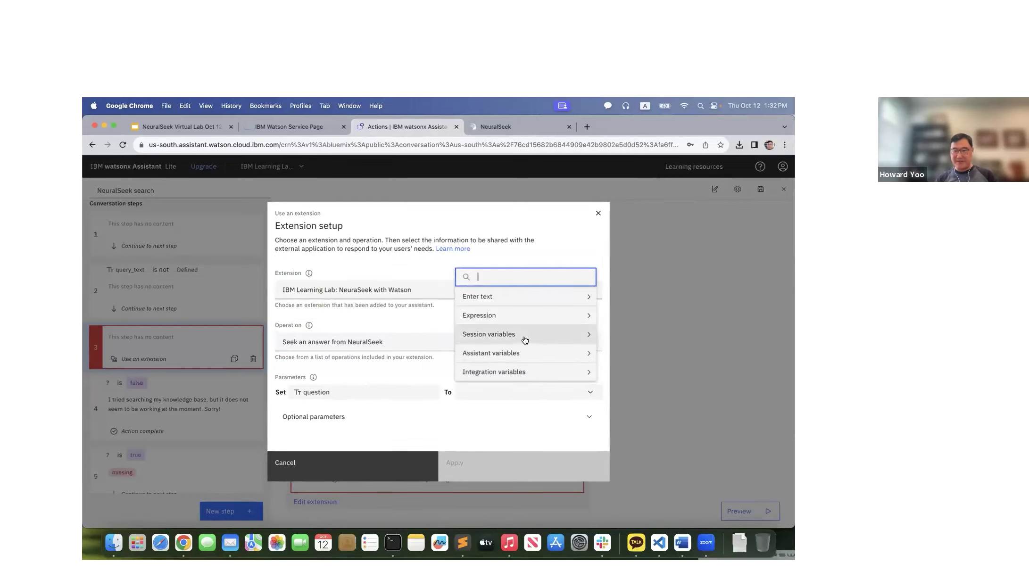
{"action": "left_click", "coordinate": [511, 398]}
{"action": "left_click", "coordinate": [511, 396]}
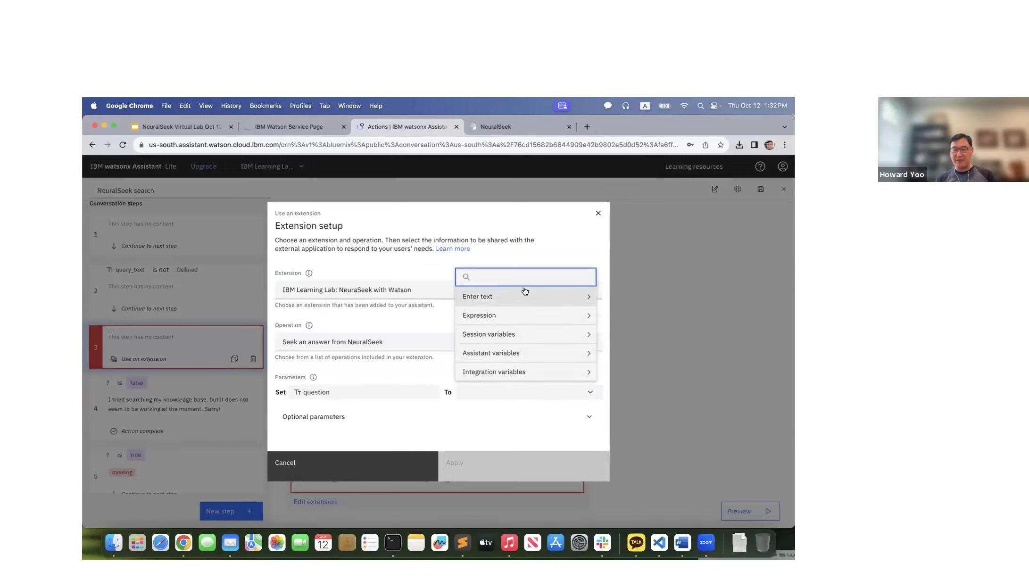
{"action": "left_click", "coordinate": [509, 336]}
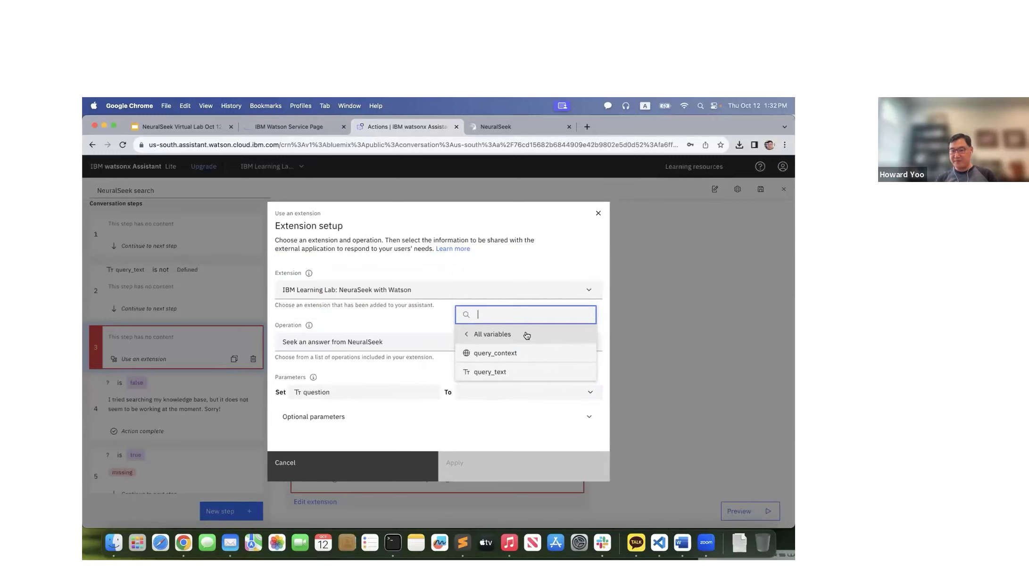
{"action": "left_click", "coordinate": [487, 377]}
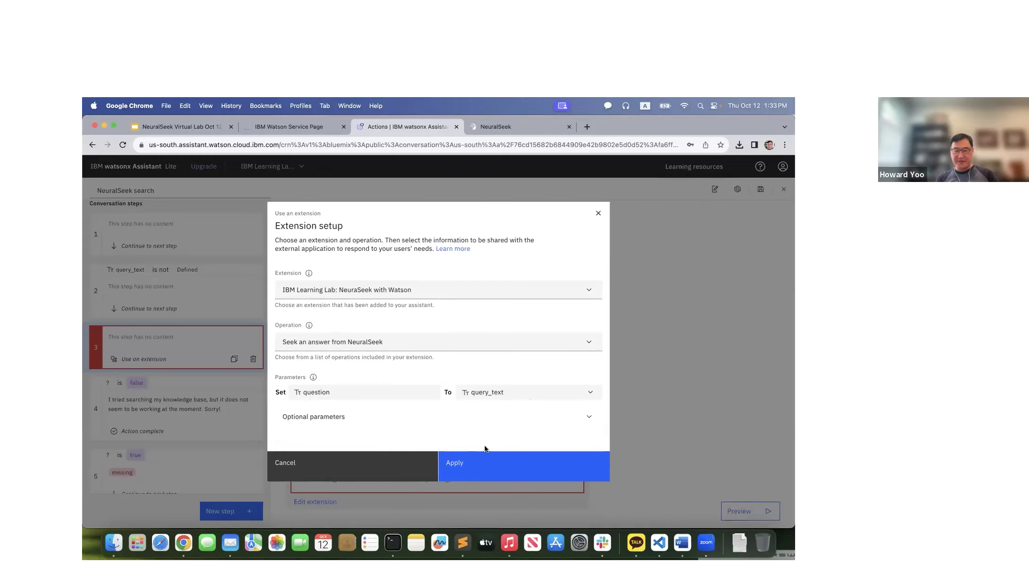
{"action": "left_click", "coordinate": [478, 466]}
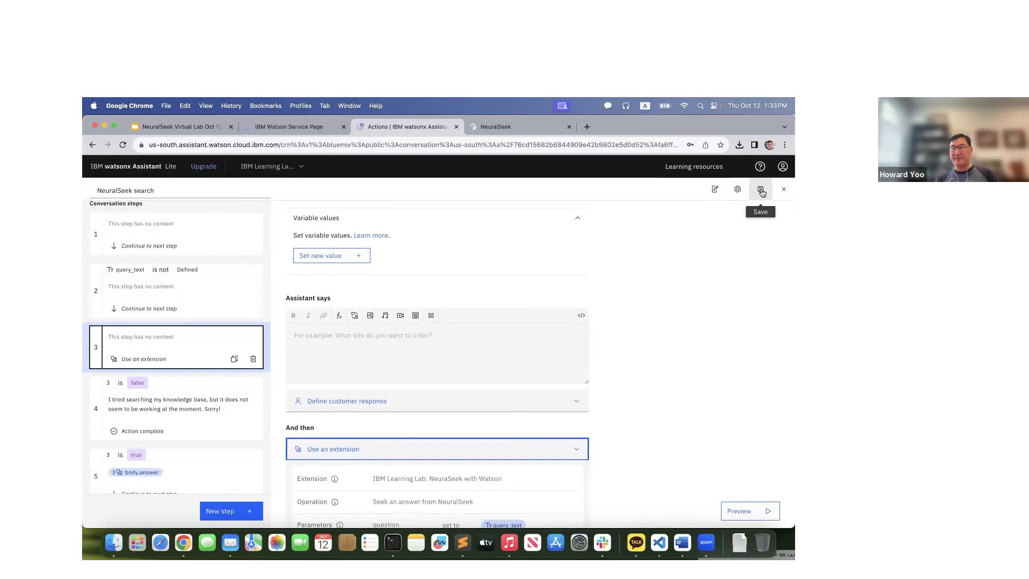
Save the NeuralSeek search action and close it to return to the list of created actions.
{"action": "left_click", "coordinate": [761, 190]}
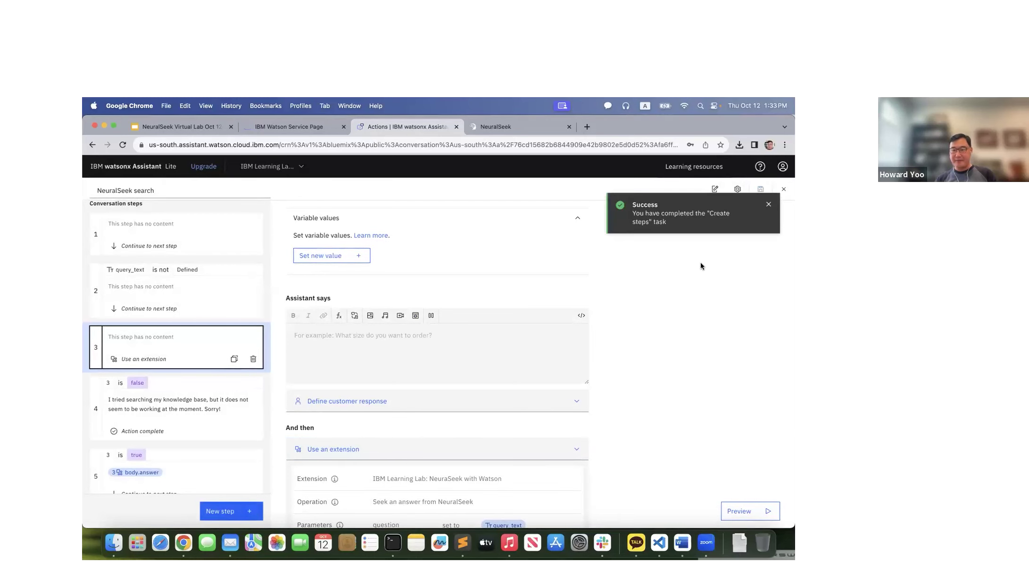
{"action": "left_click", "coordinate": [770, 206]}
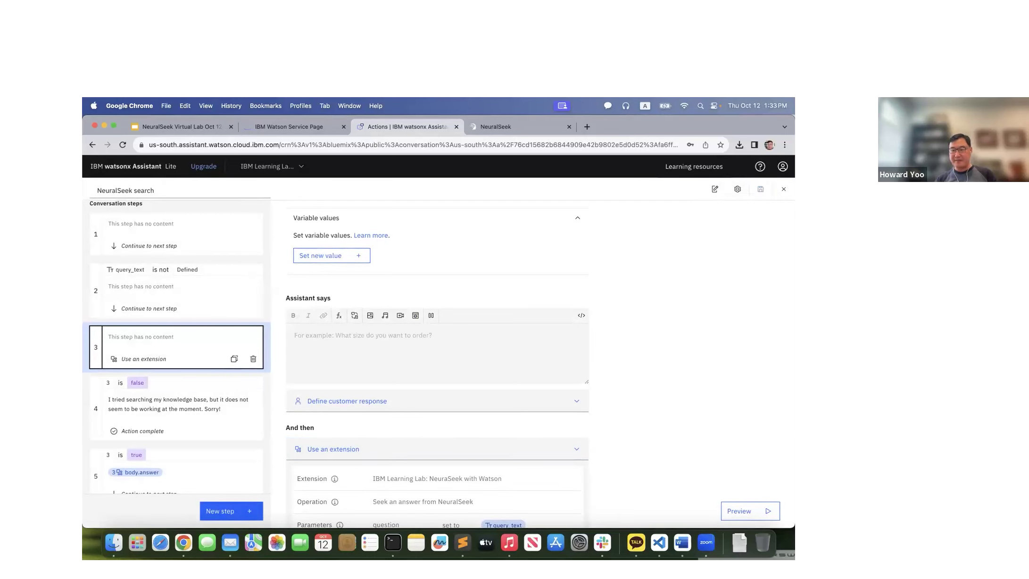
{"action": "left_click", "coordinate": [782, 191]}
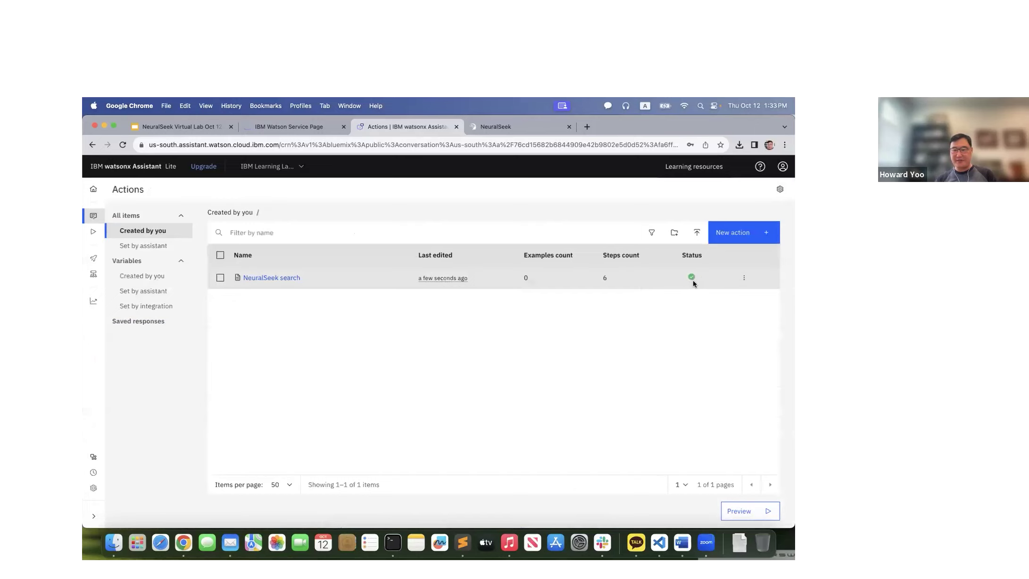
{"action": "mouse_move", "coordinate": [693, 288]}
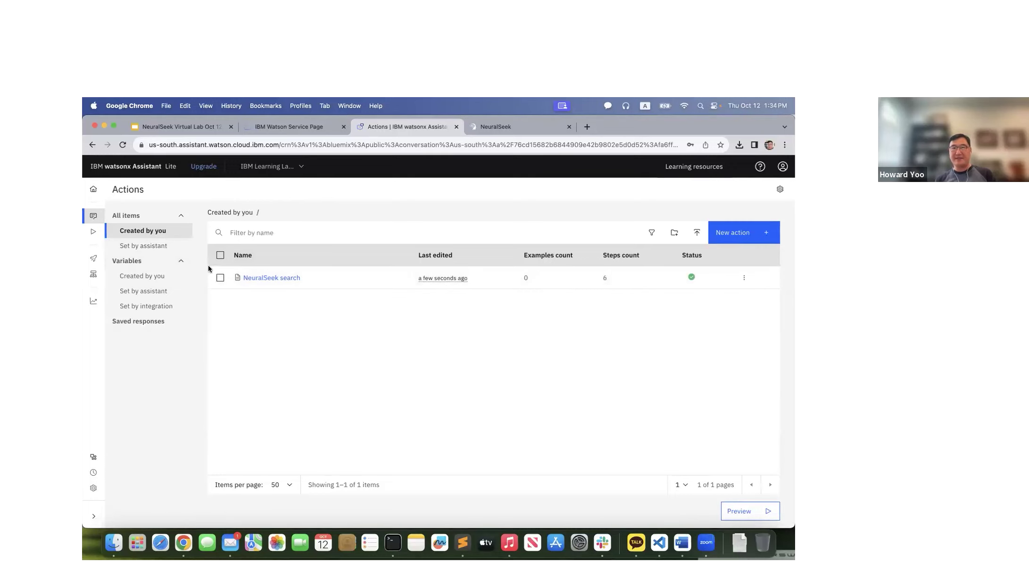
Open the "No action matches" action among those set by the assistant and show its first conversation step.
{"action": "left_click", "coordinate": [140, 247]}
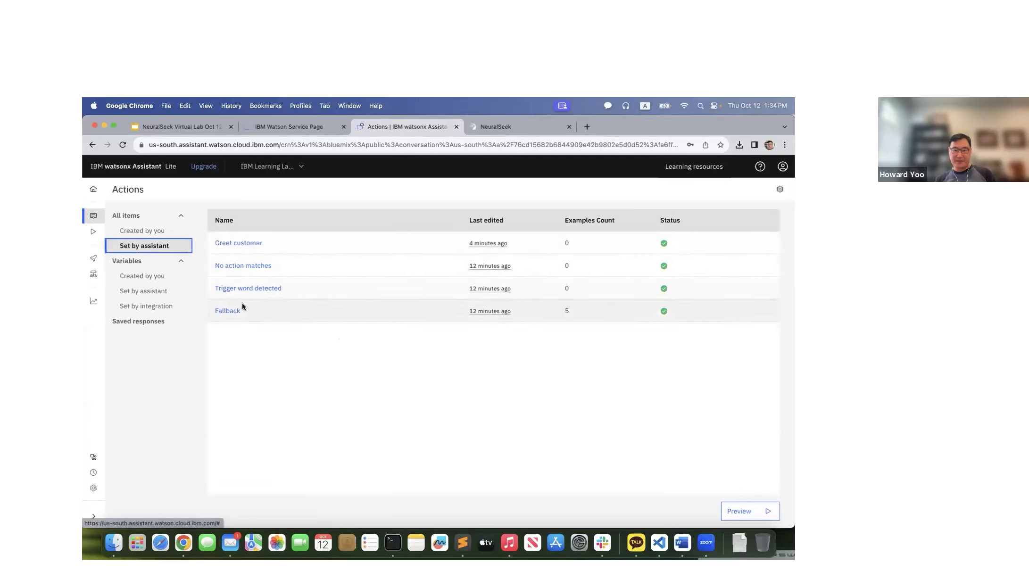
{"action": "left_click", "coordinate": [233, 267]}
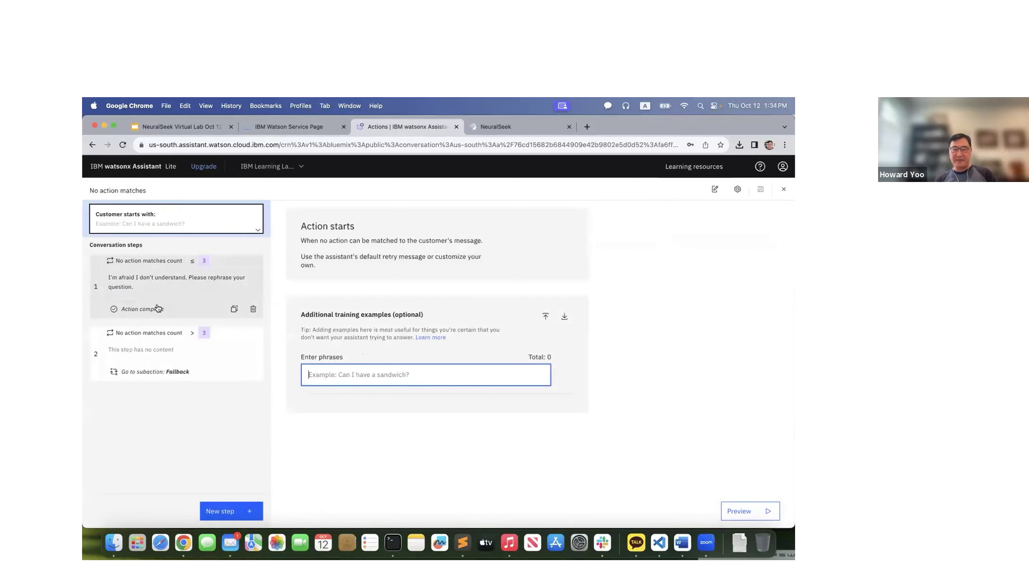
{"action": "left_click", "coordinate": [157, 264]}
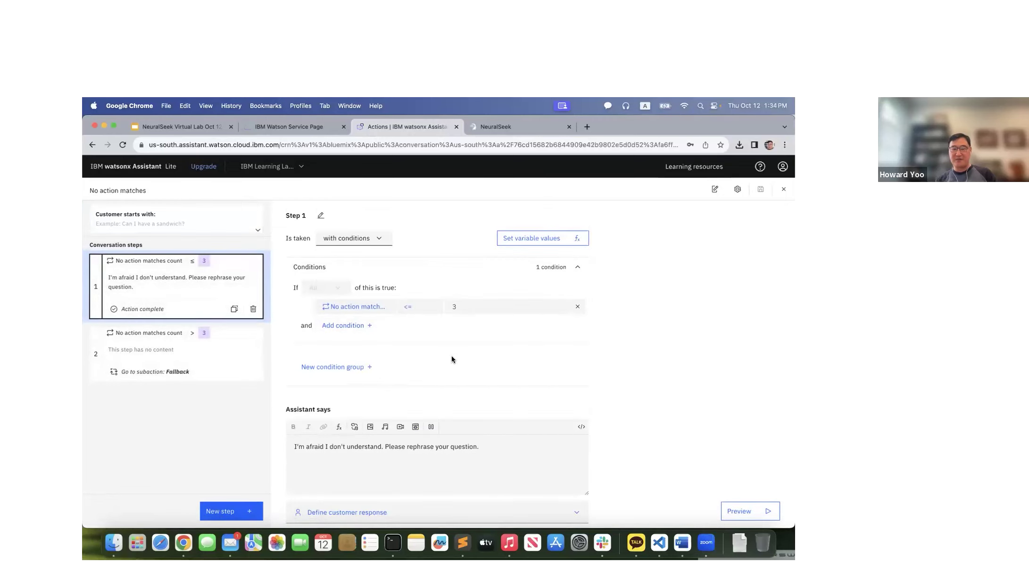
Delete step 2, which goes to the Fallback subaction, and remove the match-count condition from step 1, saving the action.
{"action": "left_click", "coordinate": [209, 341]}
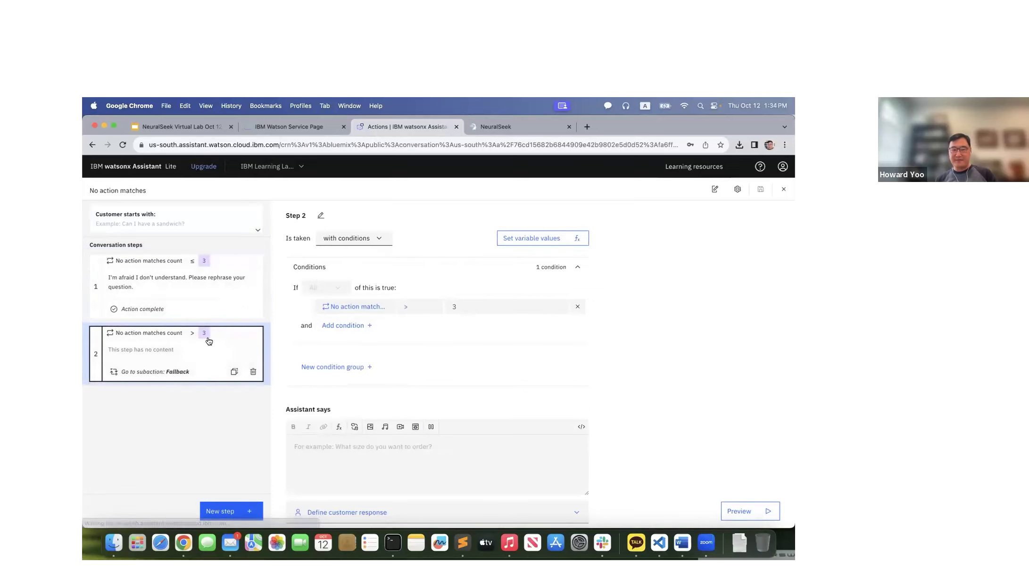
{"action": "scroll", "coordinate": [538, 365], "scroll_direction": "down", "scroll_amount": 3}
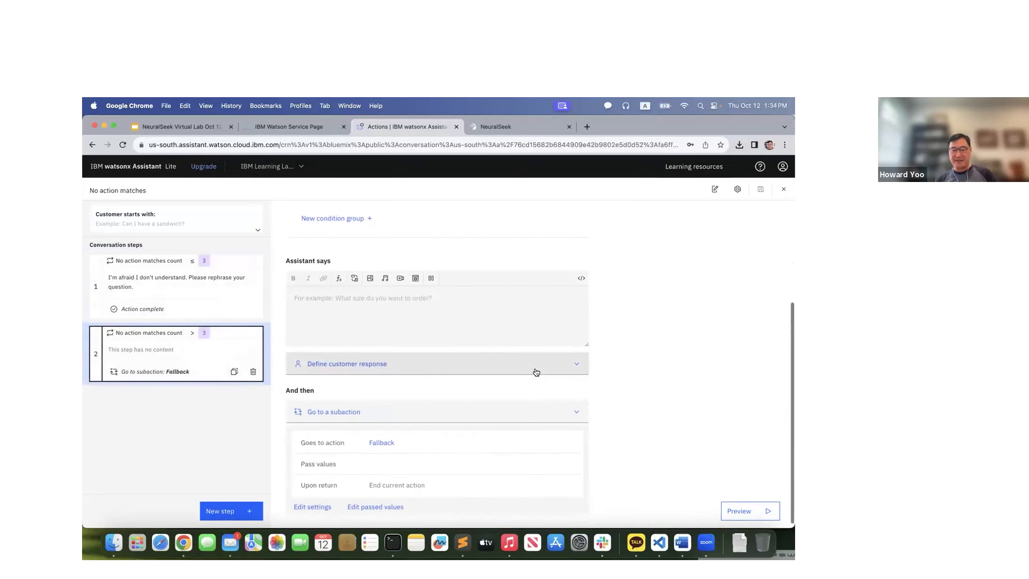
{"action": "scroll", "coordinate": [536, 373], "scroll_direction": "up", "scroll_amount": 3}
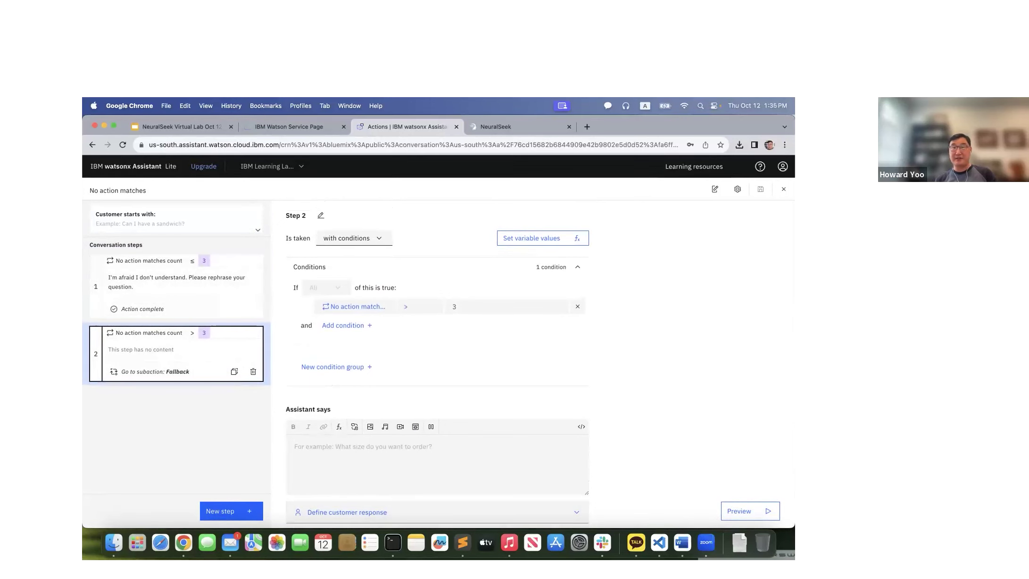
{"action": "left_click", "coordinate": [253, 372]}
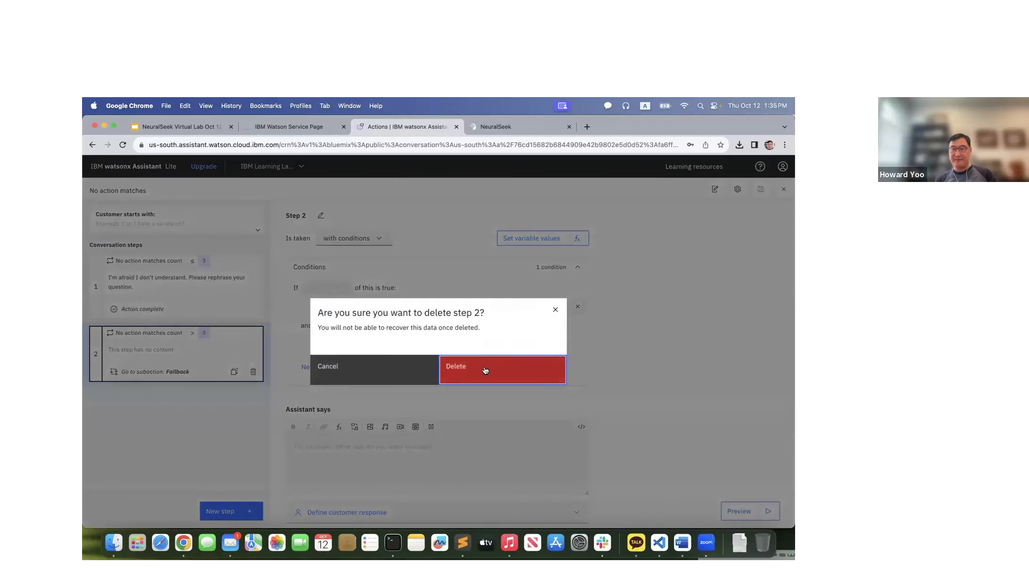
{"action": "left_click", "coordinate": [485, 371]}
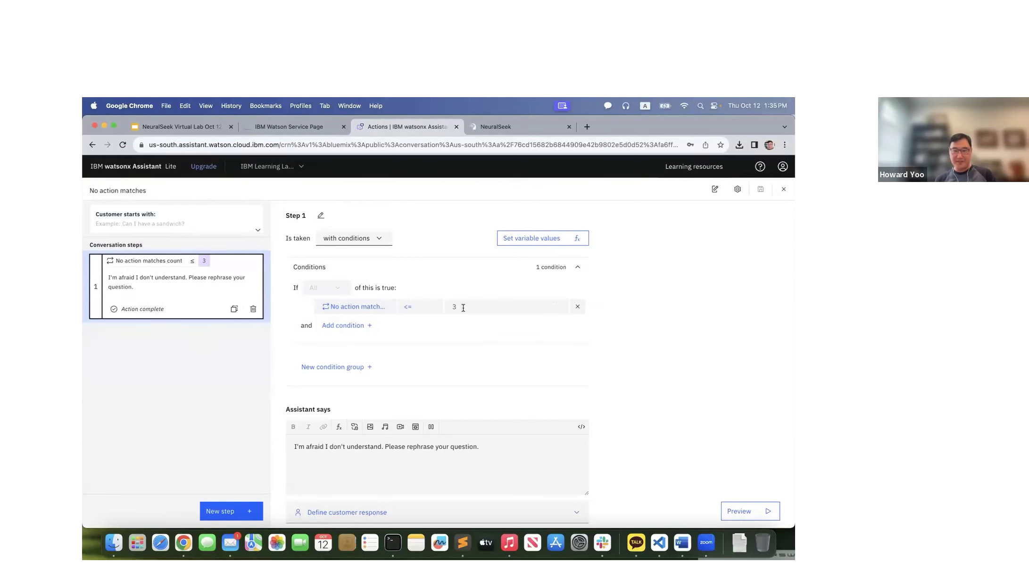
{"action": "left_click", "coordinate": [577, 306]}
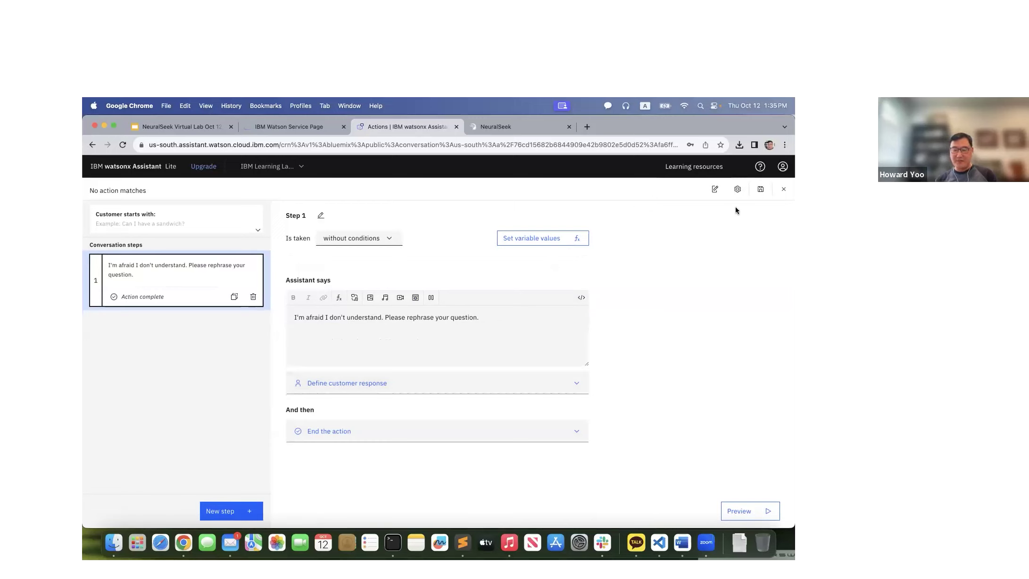
{"action": "left_click", "coordinate": [760, 189]}
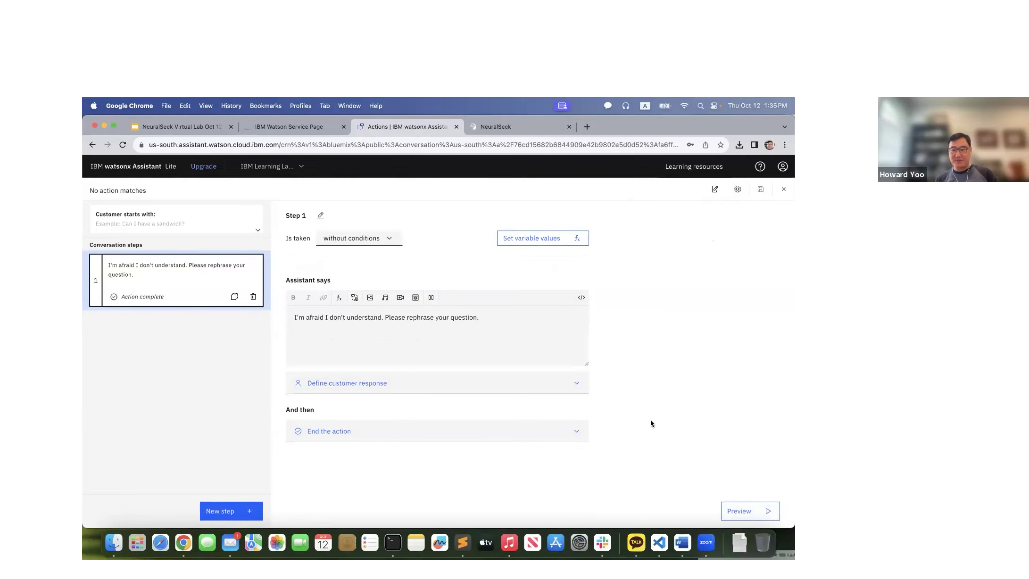
Test the assistant in the preview chat by asking "why is the sky blue?".
{"action": "left_click", "coordinate": [729, 510]}
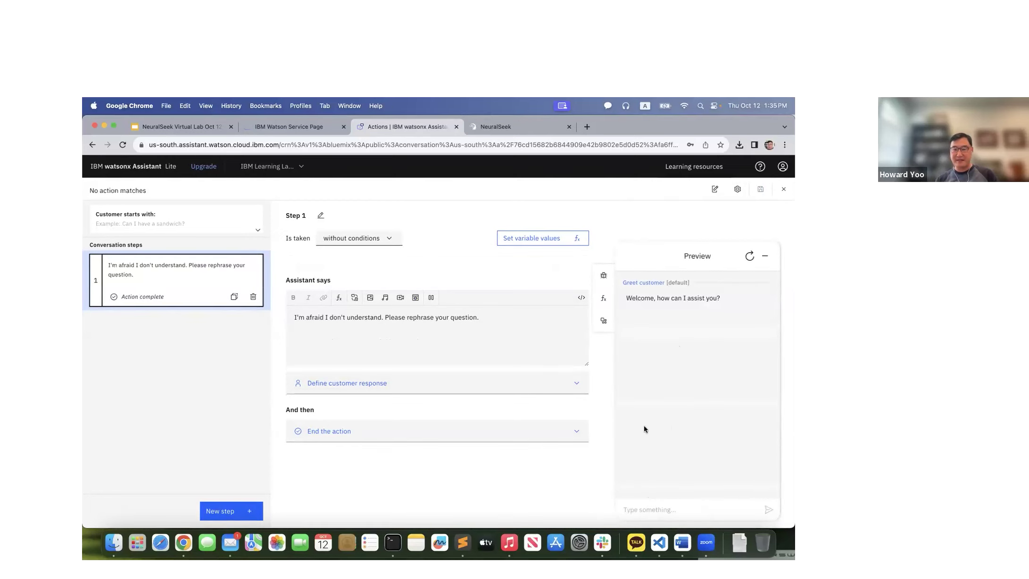
{"action": "left_click", "coordinate": [649, 511]}
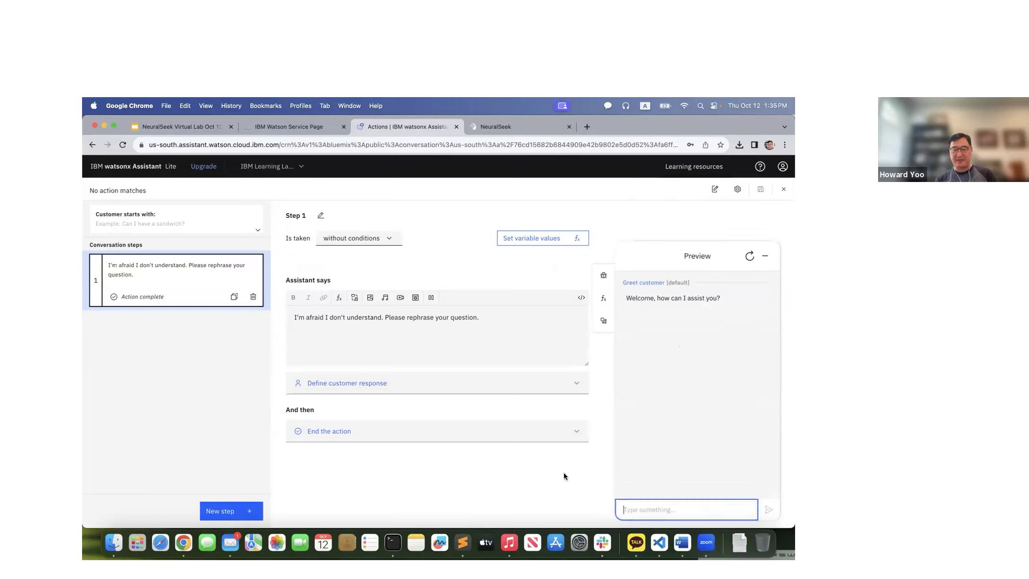
{"action": "type", "text": "why is the sky blue?"}
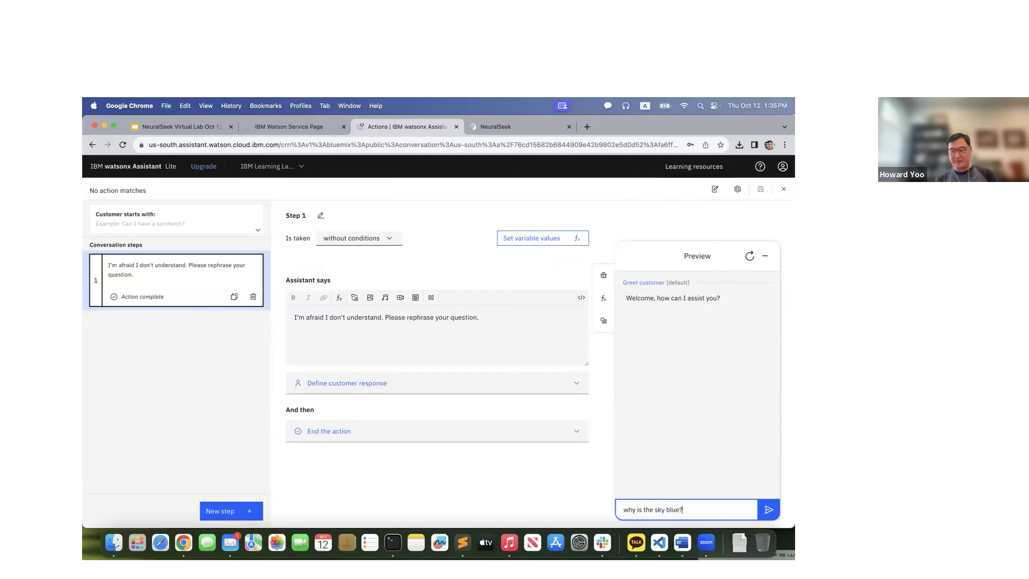
{"action": "key", "text": "Return"}
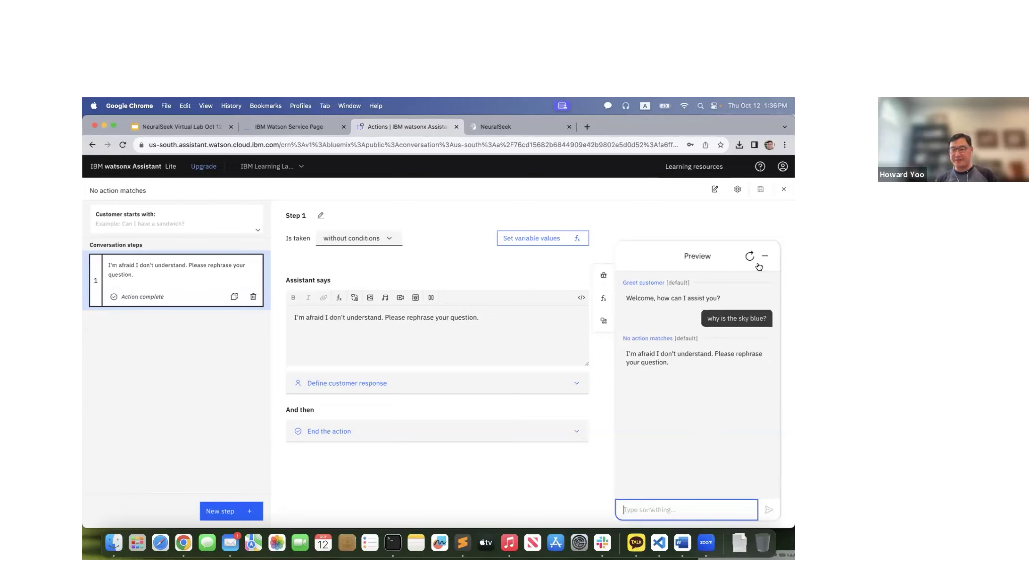
Clear the "I'm afraid I don't understand" message from the assistant's response text in step 1.
{"action": "left_click_drag", "start_coordinate": [486, 315], "coordinate": [282, 319]}
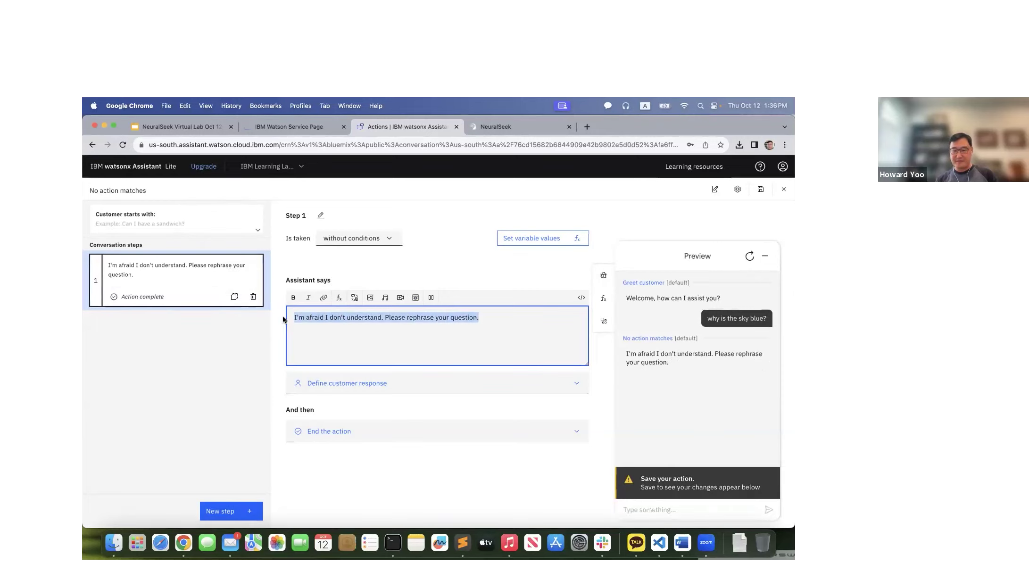
{"action": "key", "text": "BackSpace"}
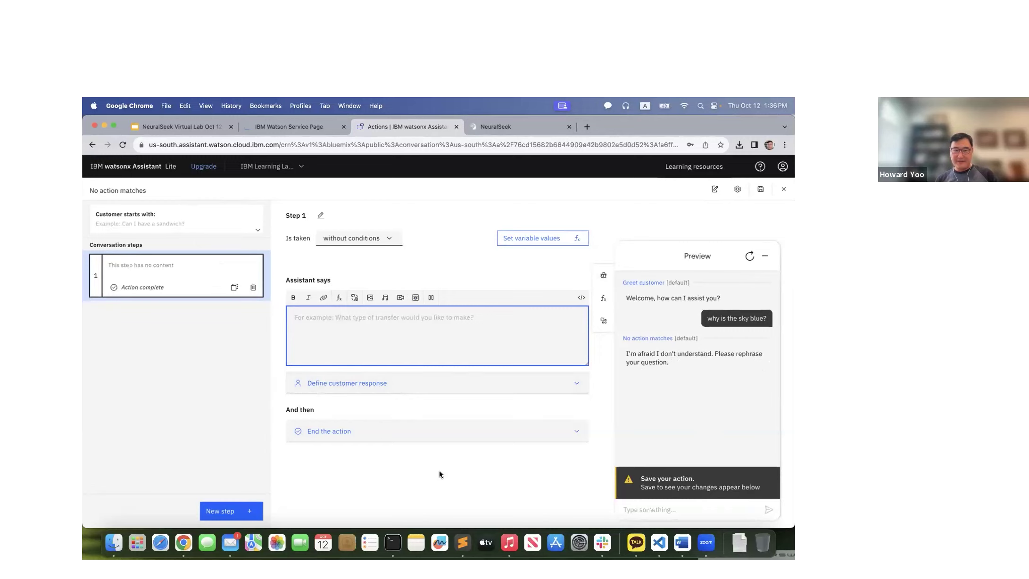
{"action": "left_click", "coordinate": [449, 488]}
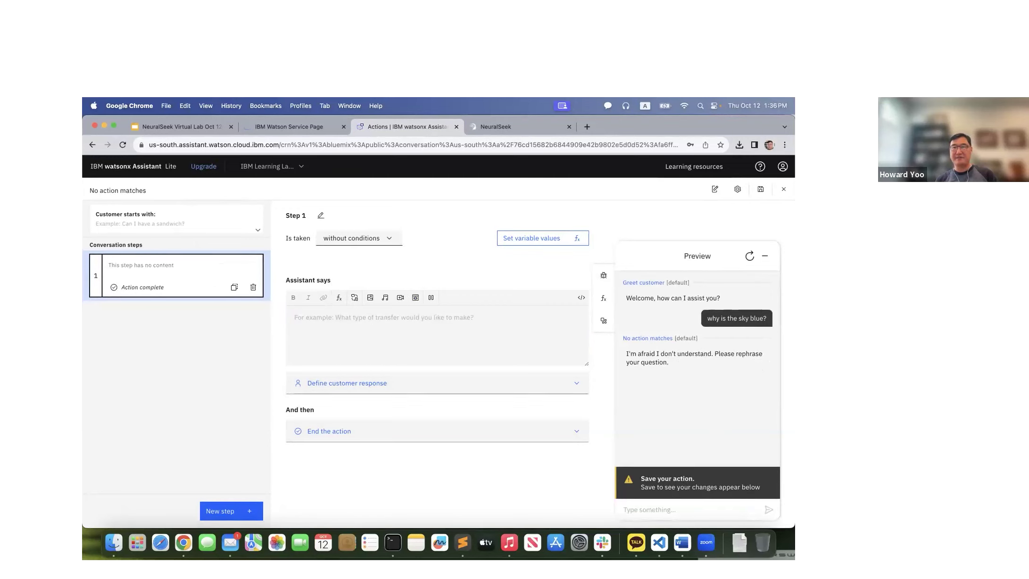
Make step 1 go to the NeuralSeek search subaction, ending this action after the other is completed, and save the action.
{"action": "left_click", "coordinate": [323, 431]}
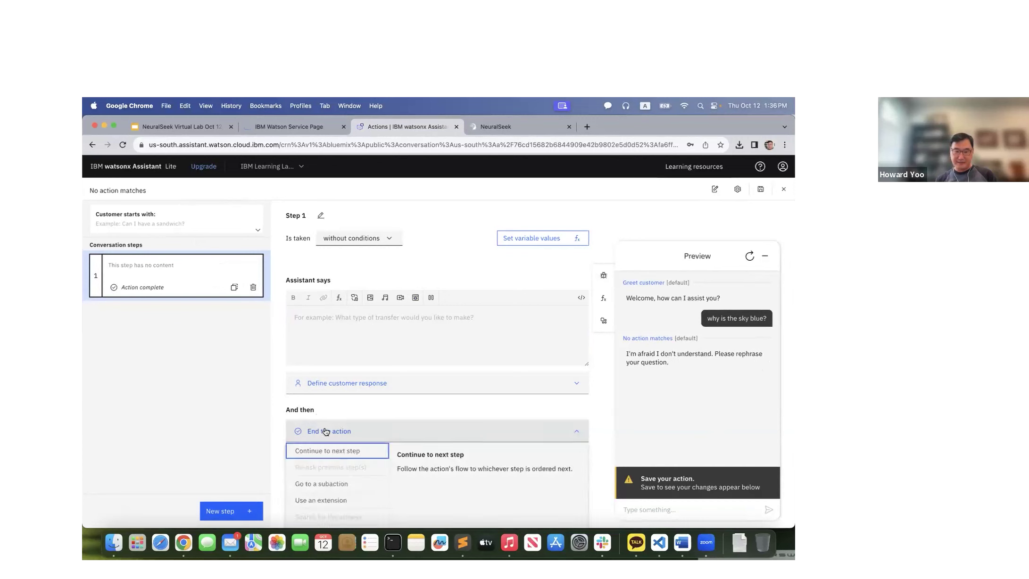
{"action": "scroll", "coordinate": [349, 418], "scroll_direction": "down", "scroll_amount": 1}
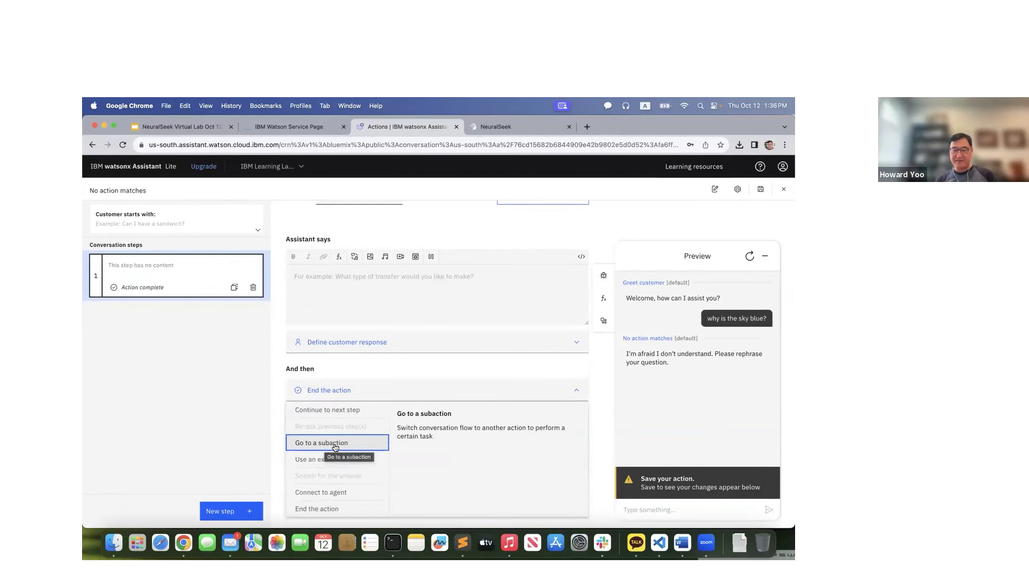
{"action": "left_click", "coordinate": [321, 368]}
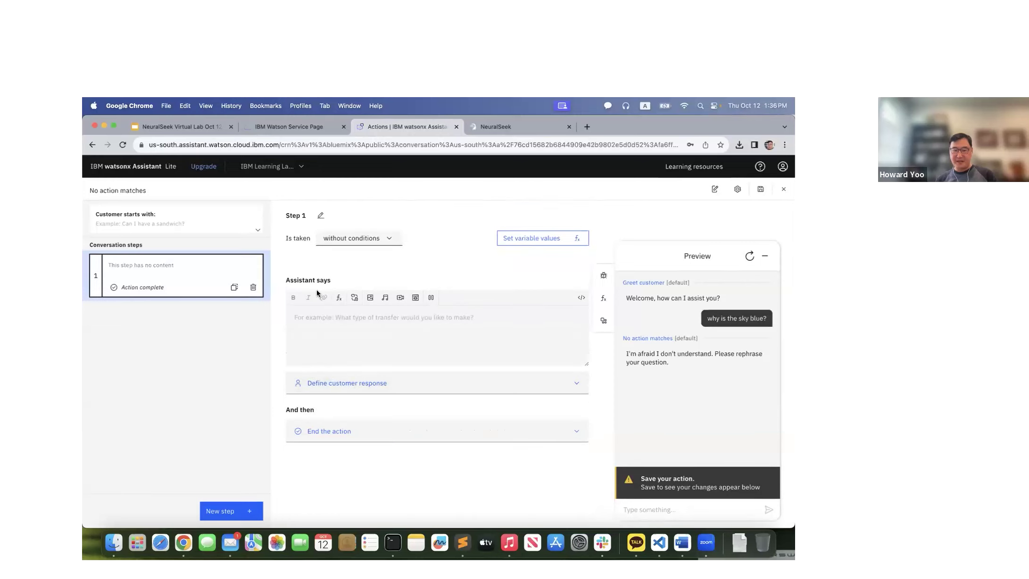
{"action": "left_click", "coordinate": [326, 431]}
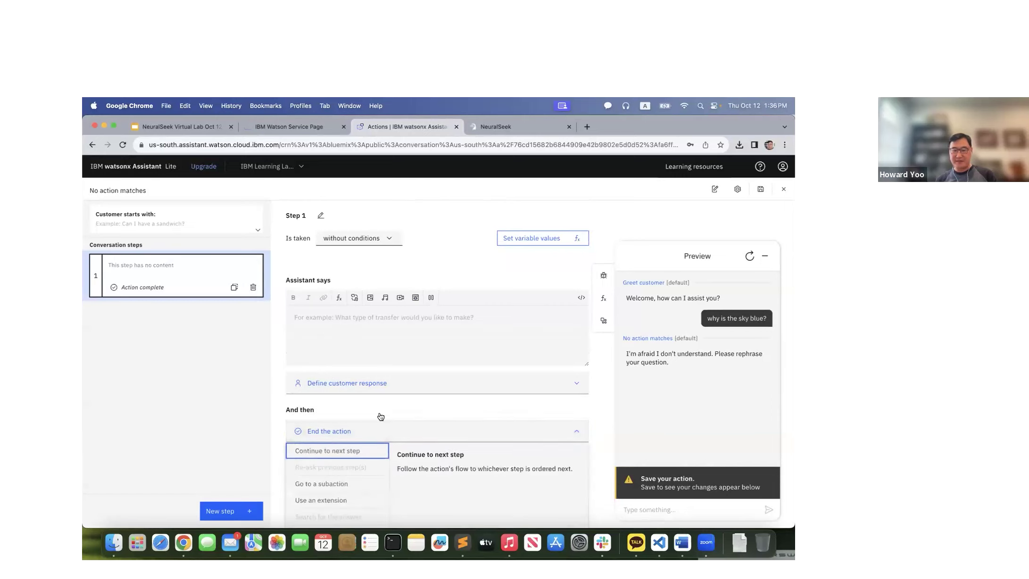
{"action": "left_click", "coordinate": [323, 445]}
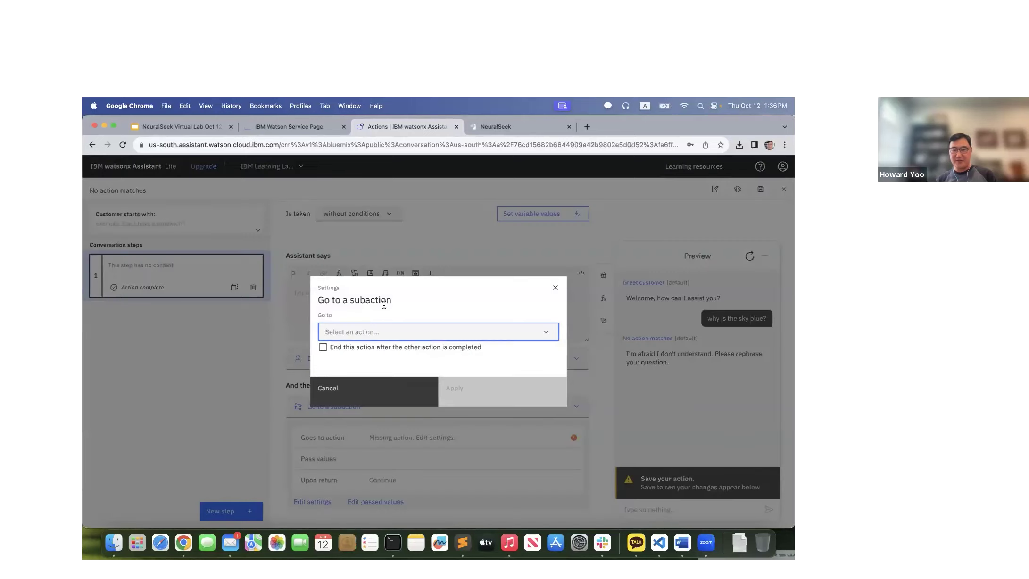
{"action": "left_click", "coordinate": [507, 336]}
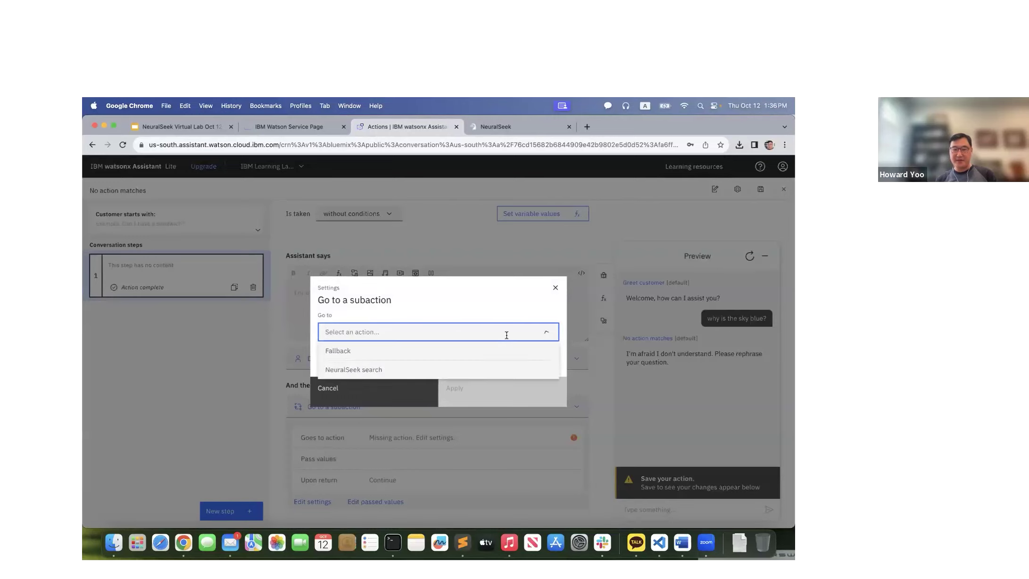
{"action": "left_click", "coordinate": [359, 374]}
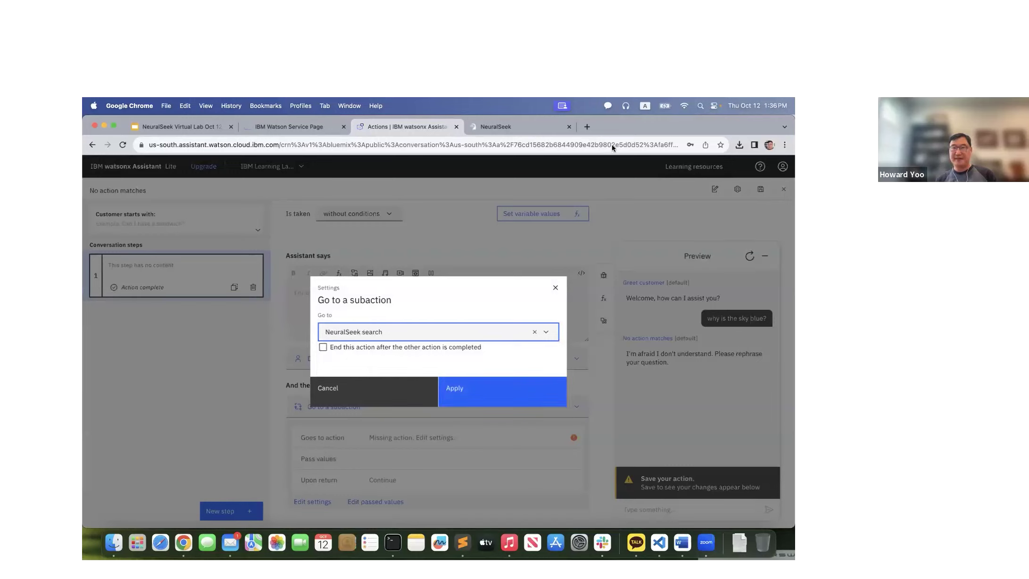
{"action": "left_click", "coordinate": [323, 348]}
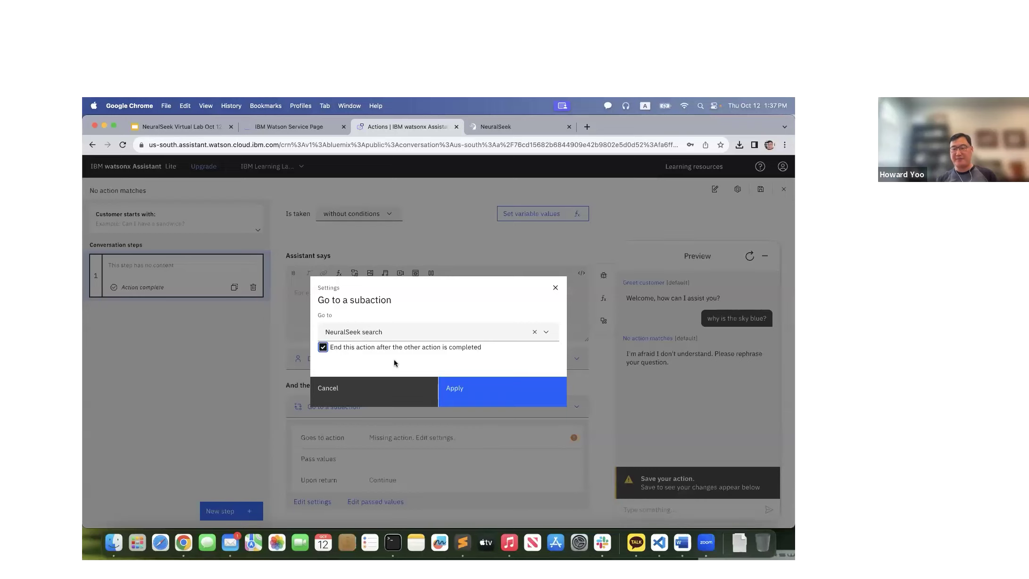
{"action": "left_click", "coordinate": [497, 398]}
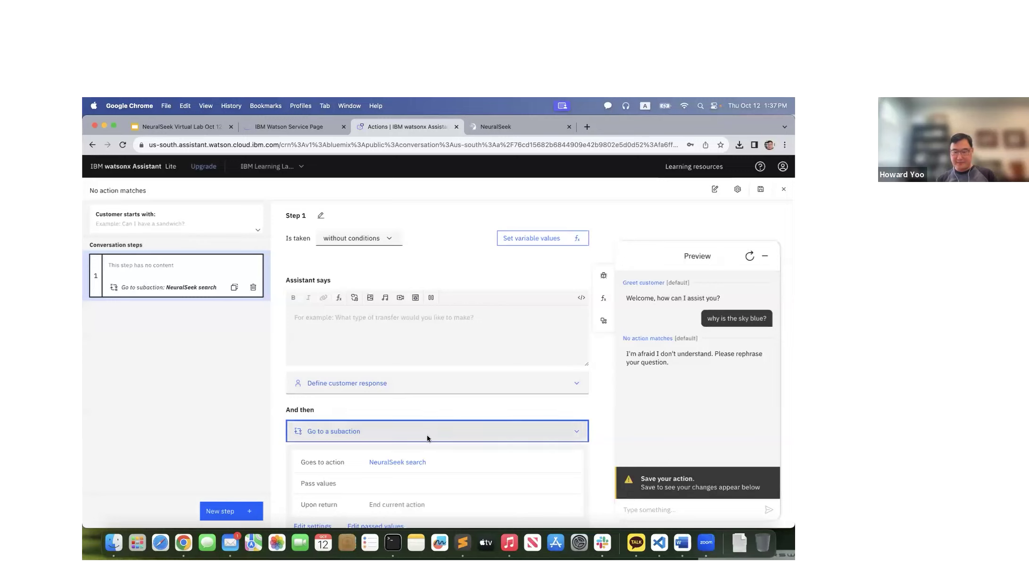
{"action": "left_click", "coordinate": [761, 189]}
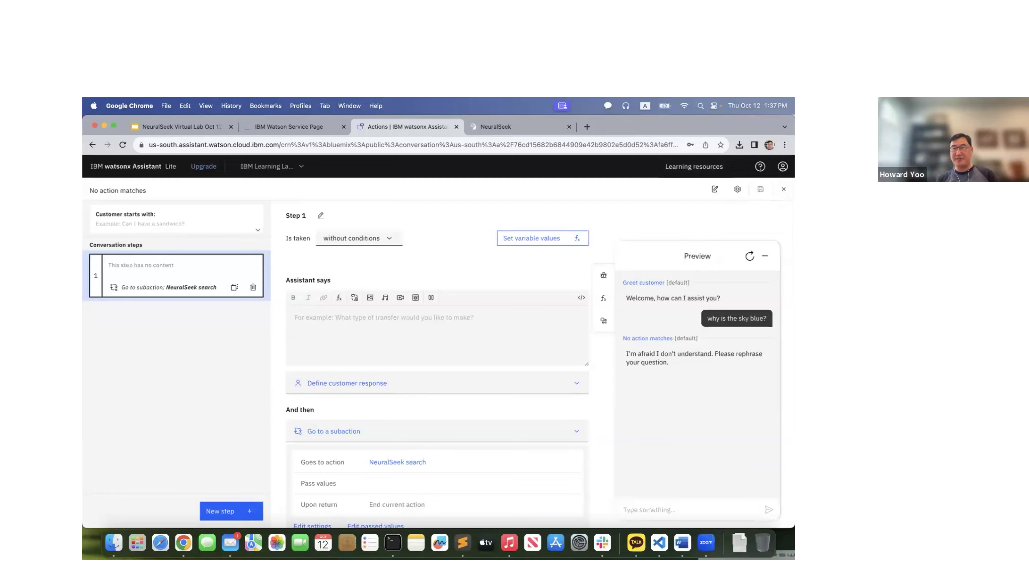
Ask "why is the sky blue?" again in the preview chat to test the NeuralSeek subaction.
{"action": "left_click", "coordinate": [673, 510]}
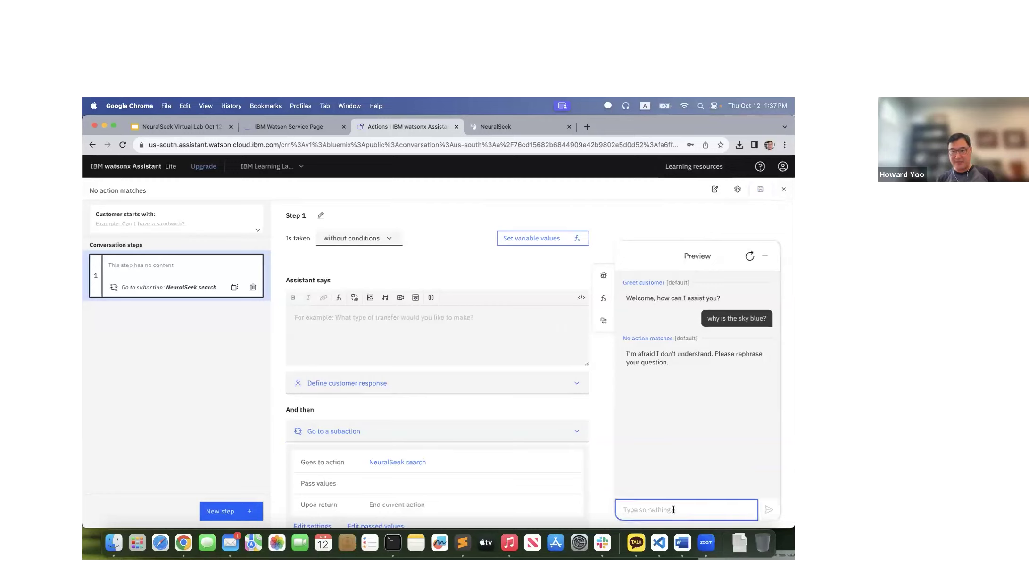
{"action": "type", "text": "why is the sky blue?"}
{"action": "key", "text": "Return"}
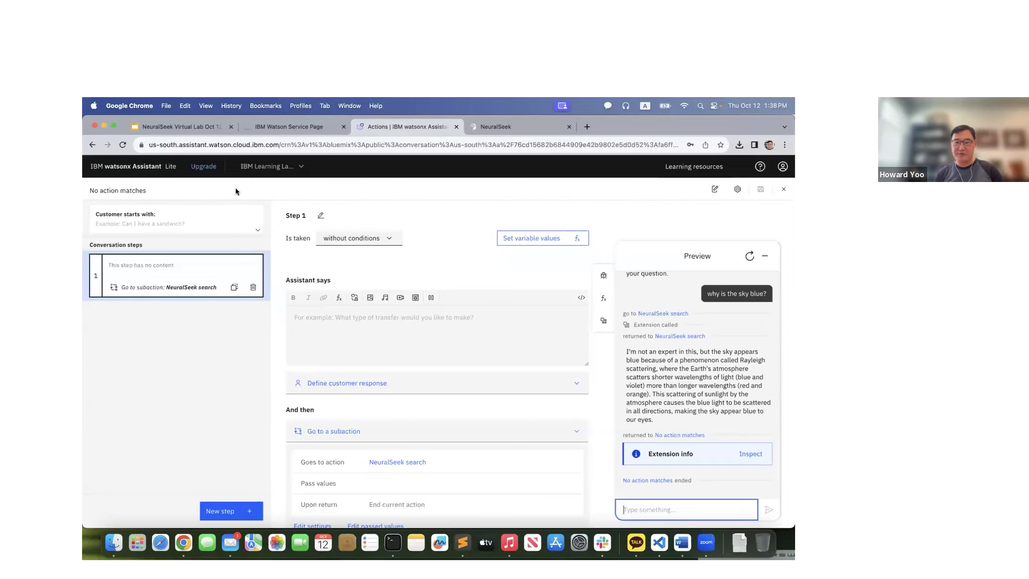
Switch to the NeuralSeek Virtual Lab slide presentation.
{"action": "left_click", "coordinate": [181, 125]}
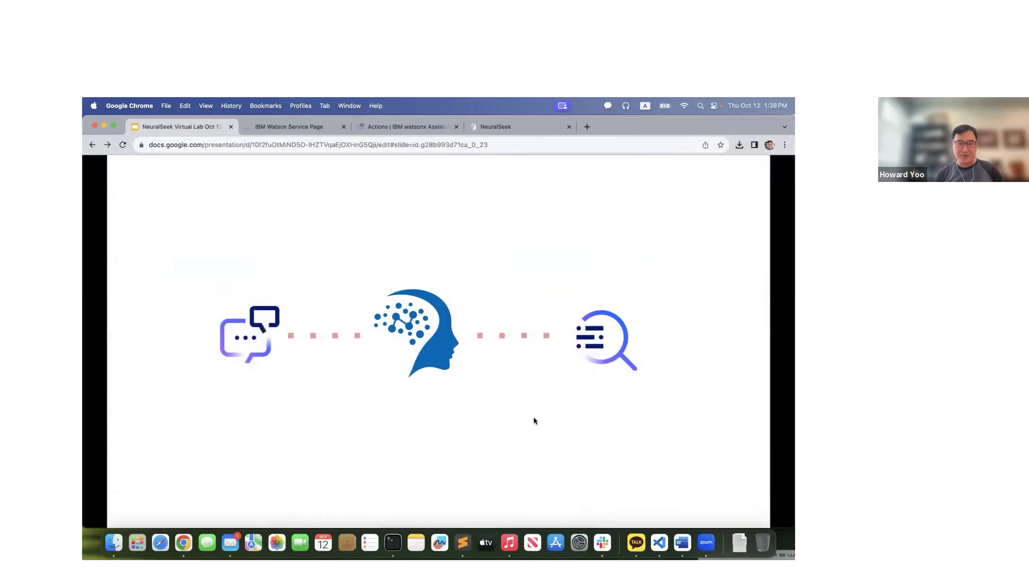
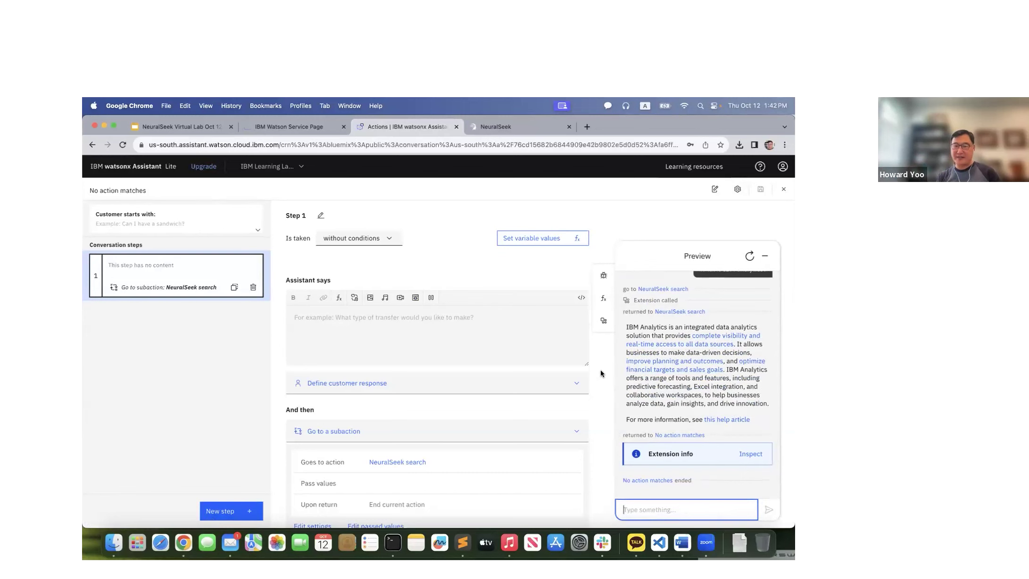
Switch to the NeuralSeek console and submit the question "What is the IBM anlytics?" in Seek.
{"action": "key", "text": "ctrl+Tab"}
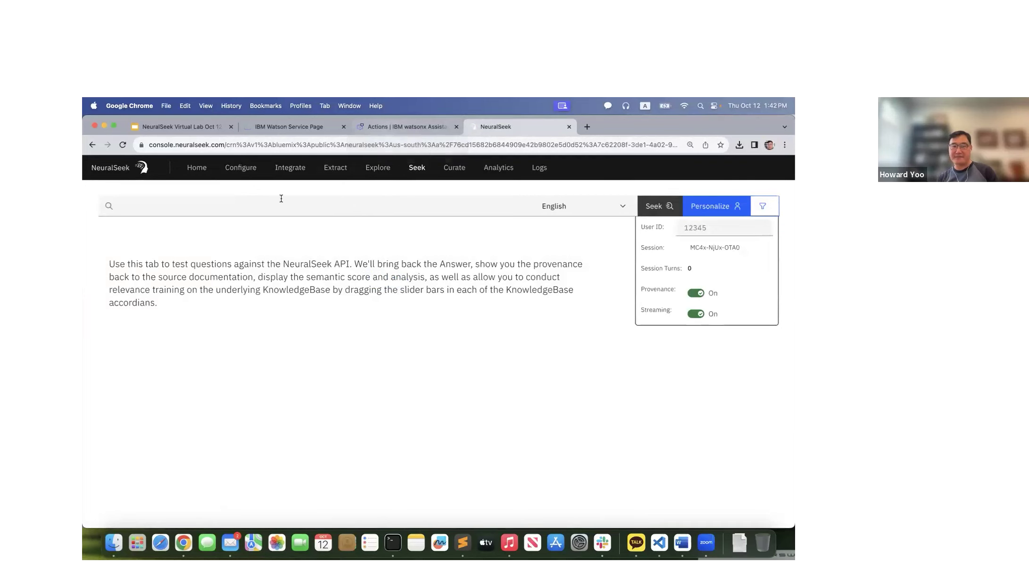
{"action": "left_click", "coordinate": [260, 209]}
{"action": "type", "text": "What is the IBM anlytics?"}
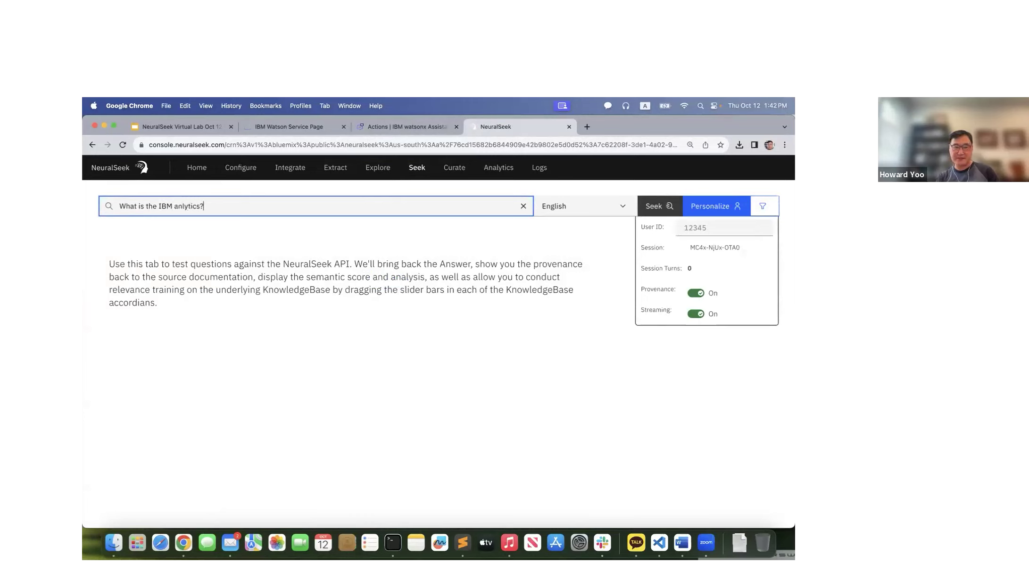
{"action": "key", "text": "Return"}
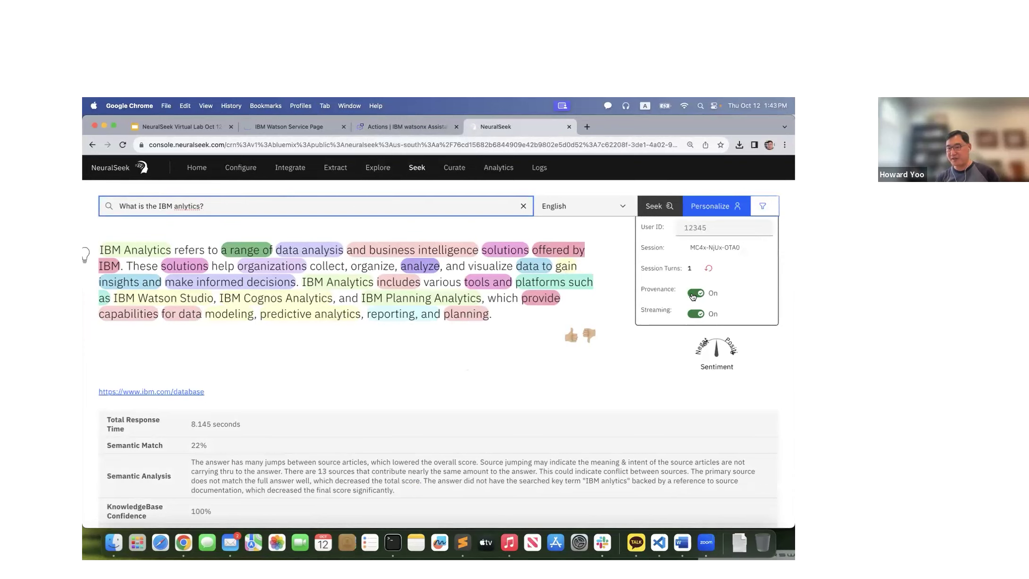
Compare the assistant preview's IBM Analytics answer with the Seek answer, and examine its semantic analysis and KnowledgeBase sources.
{"action": "left_click", "coordinate": [399, 122]}
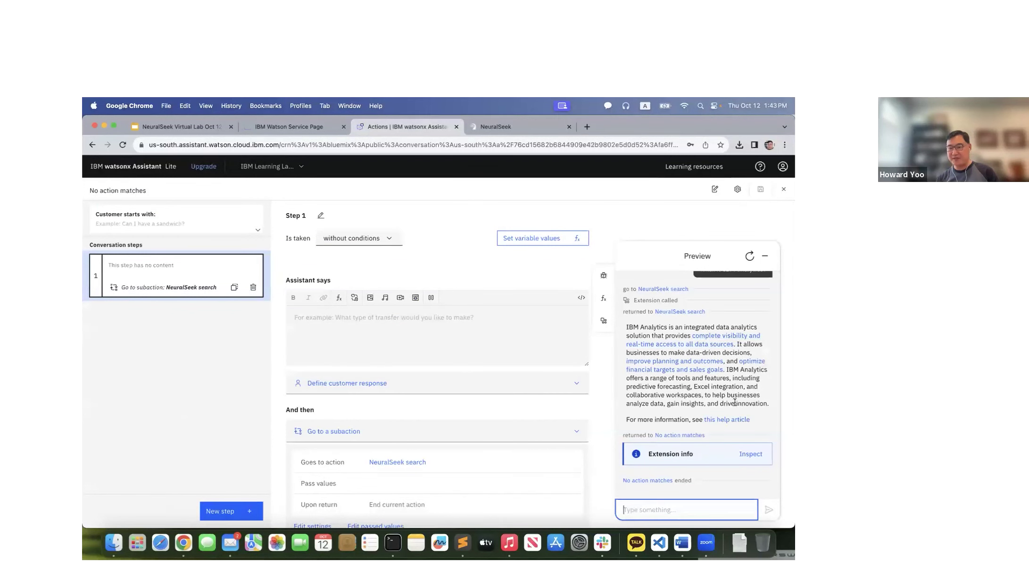
{"action": "left_click", "coordinate": [509, 132]}
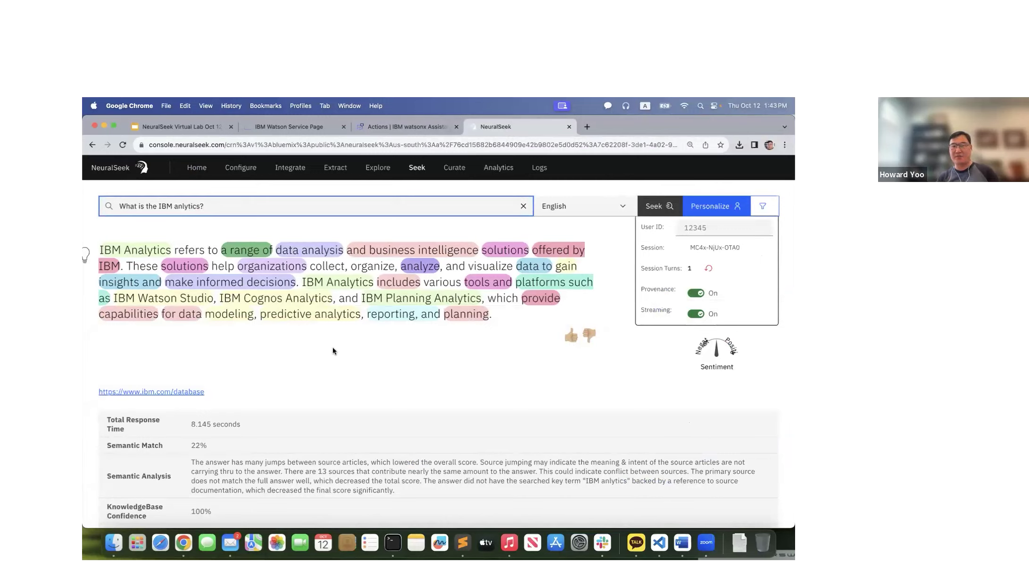
{"action": "scroll", "coordinate": [332, 356], "scroll_direction": "down", "scroll_amount": 5}
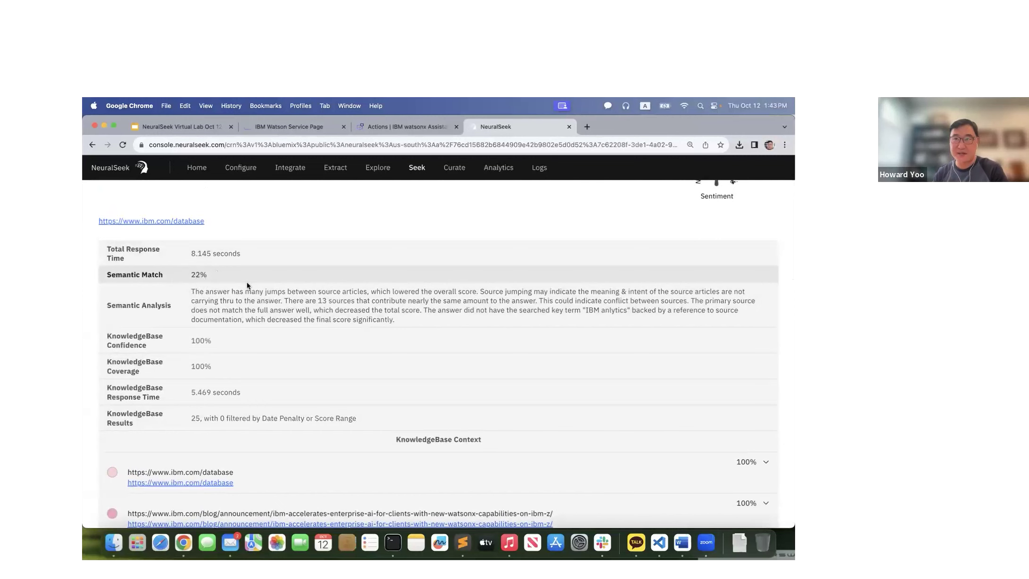
{"action": "scroll", "coordinate": [329, 309], "scroll_direction": "up", "scroll_amount": 1}
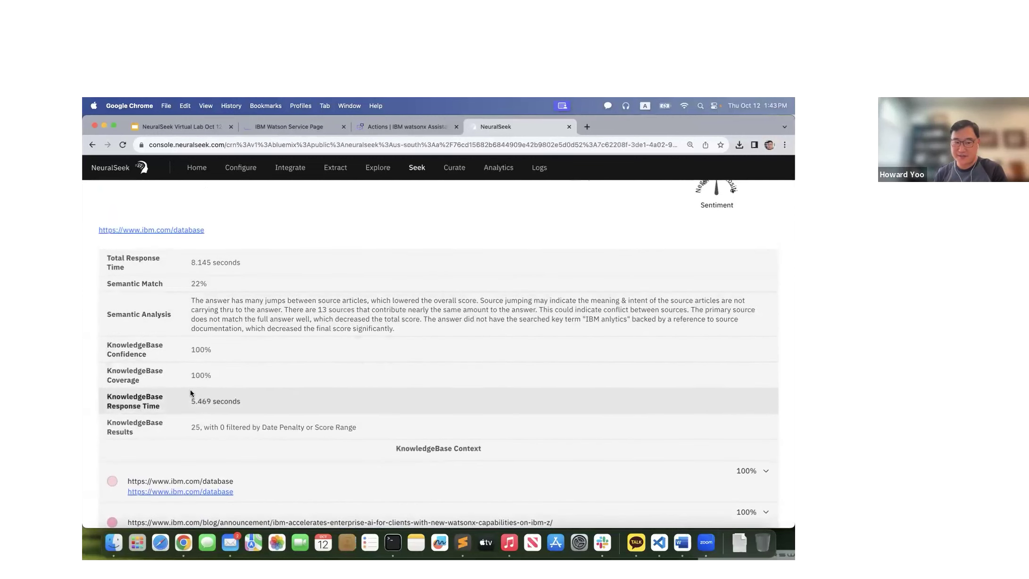
{"action": "scroll", "coordinate": [338, 390], "scroll_direction": "down", "scroll_amount": 5}
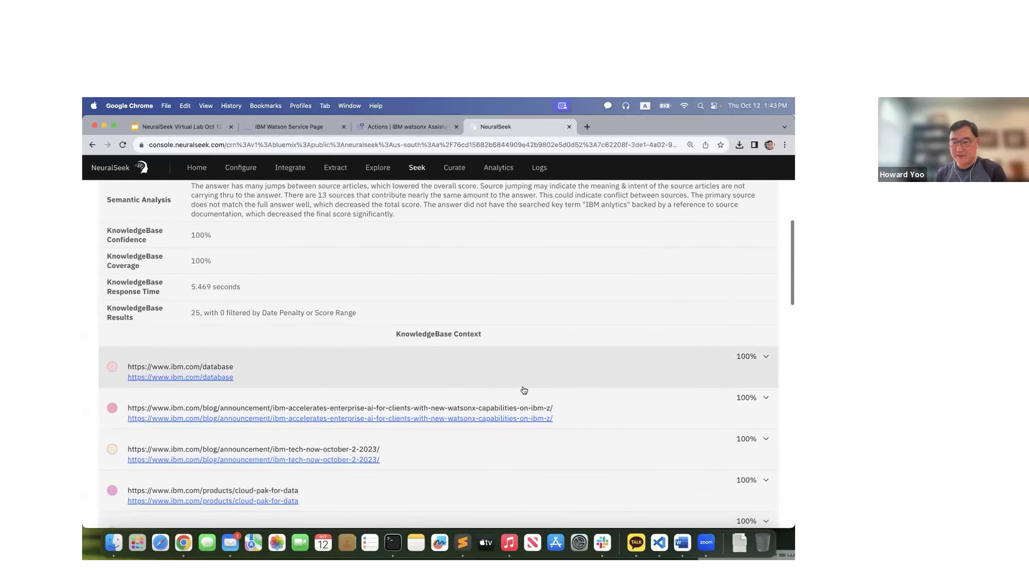
{"action": "scroll", "coordinate": [559, 378], "scroll_direction": "up", "scroll_amount": 10}
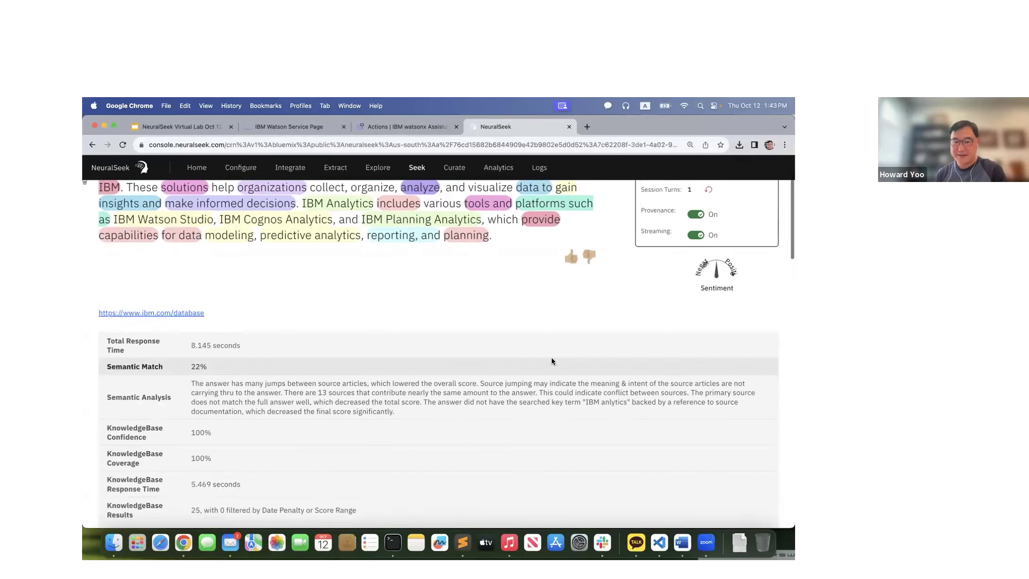
{"action": "scroll", "coordinate": [608, 414], "scroll_direction": "down", "scroll_amount": 12}
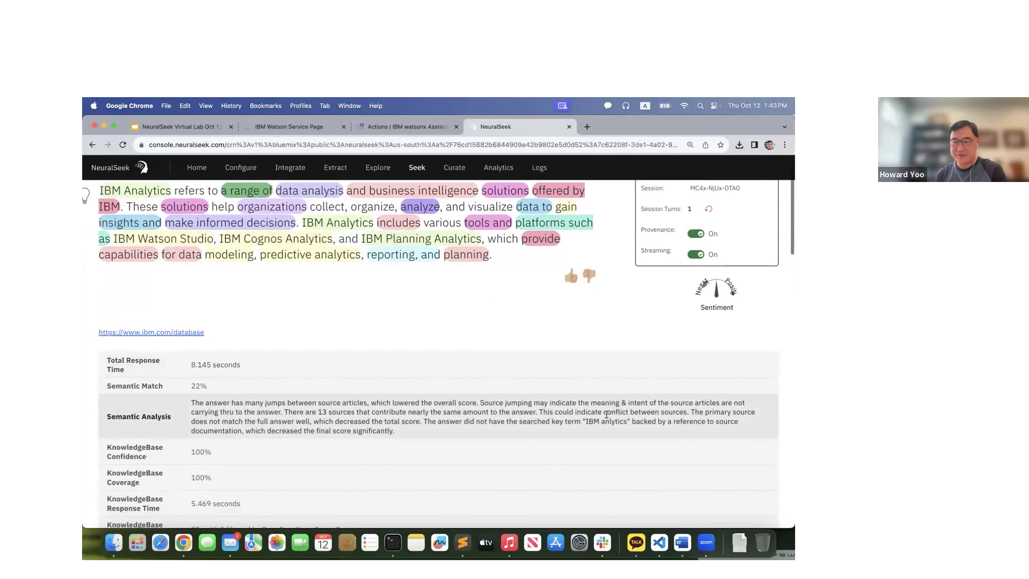
{"action": "scroll", "coordinate": [194, 289], "scroll_direction": "down", "scroll_amount": 2}
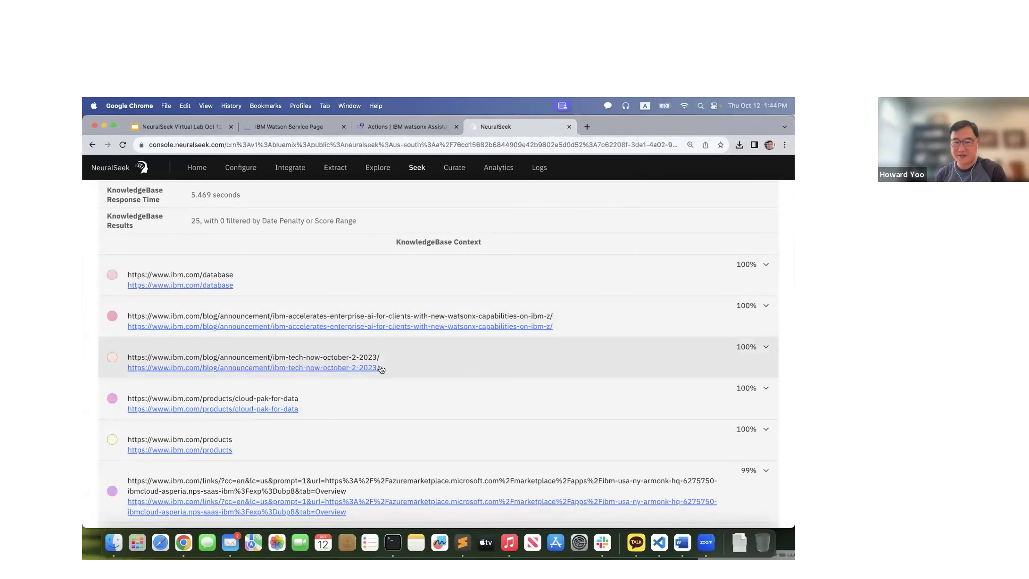
{"action": "scroll", "coordinate": [349, 403], "scroll_direction": "down", "scroll_amount": 4}
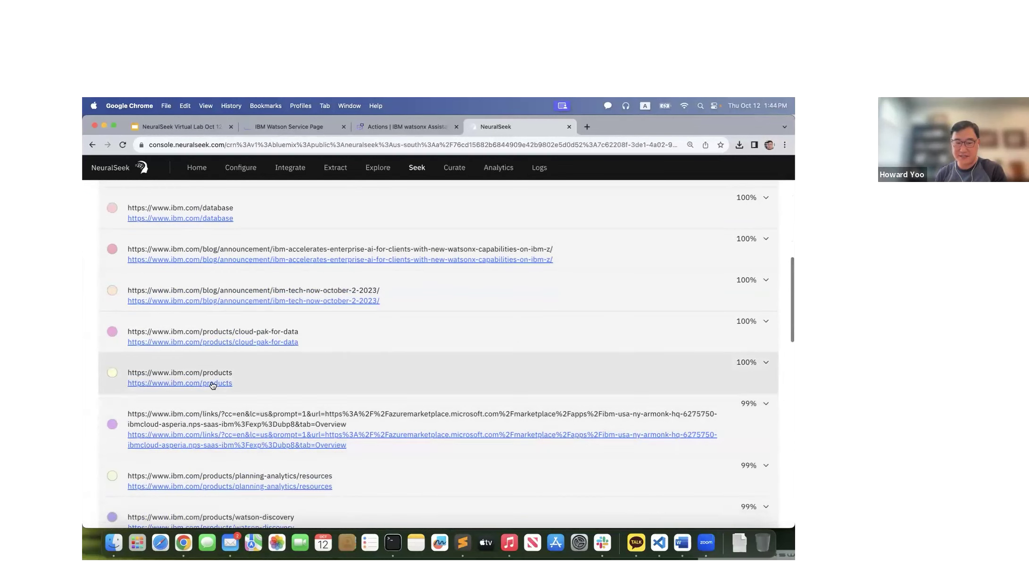
{"action": "scroll", "coordinate": [340, 441], "scroll_direction": "up", "scroll_amount": 5}
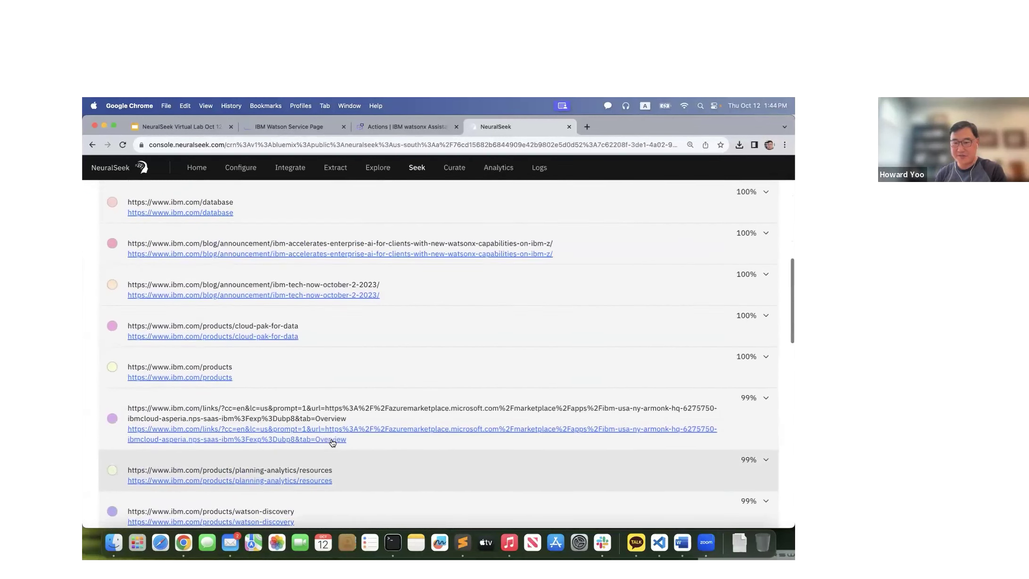
{"action": "scroll", "coordinate": [524, 276], "scroll_direction": "up", "scroll_amount": 1}
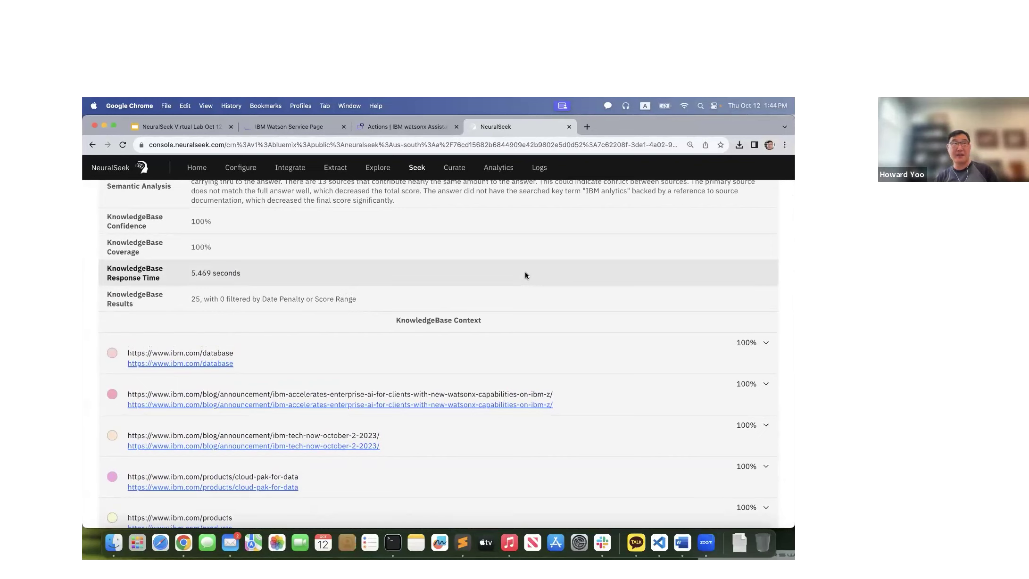
Expand the first three KnowledgeBase Context sources, from ibm.com/database to ibm-tech-now-october-2-2023, and examine their highlighted passages.
{"action": "left_click", "coordinate": [335, 354]}
{"action": "scroll", "coordinate": [455, 359], "scroll_direction": "down", "scroll_amount": 2}
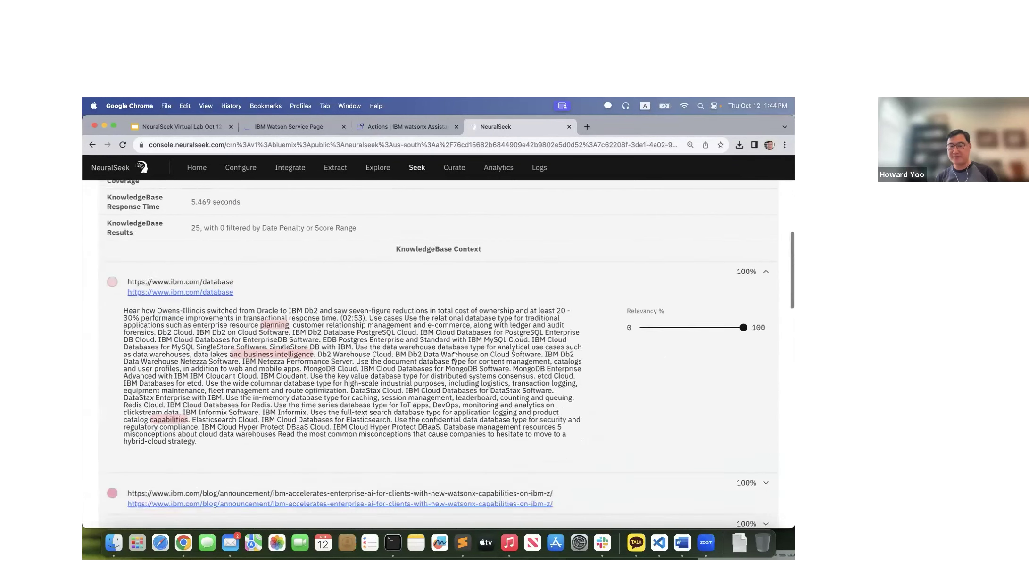
{"action": "scroll", "coordinate": [455, 354], "scroll_direction": "down", "scroll_amount": 4}
{"action": "scroll", "coordinate": [460, 352], "scroll_direction": "up", "scroll_amount": 2}
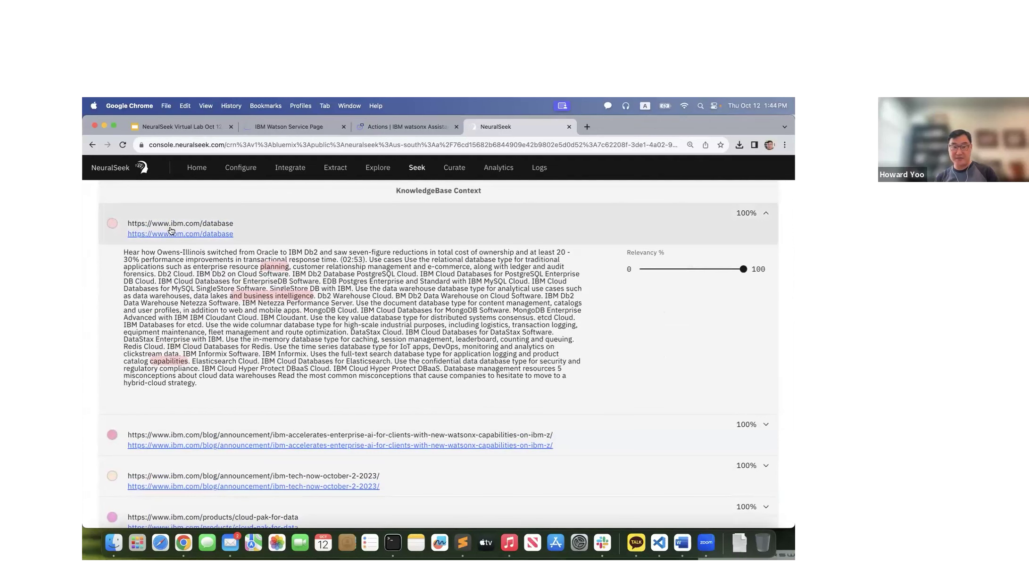
{"action": "left_click", "coordinate": [404, 424]}
{"action": "scroll", "coordinate": [404, 424], "scroll_direction": "down", "scroll_amount": 3}
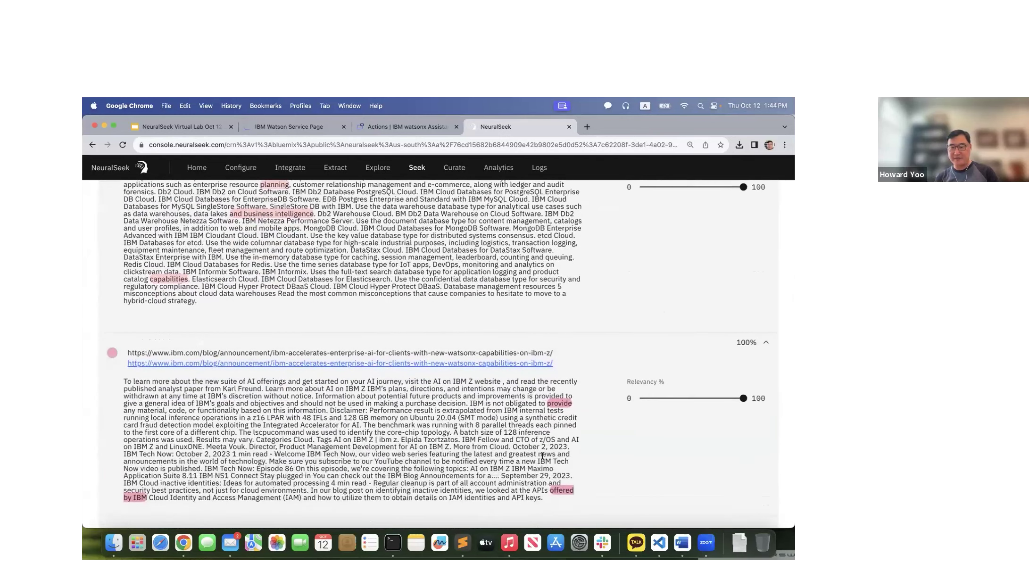
{"action": "scroll", "coordinate": [468, 406], "scroll_direction": "down", "scroll_amount": 3}
{"action": "left_click", "coordinate": [448, 418]}
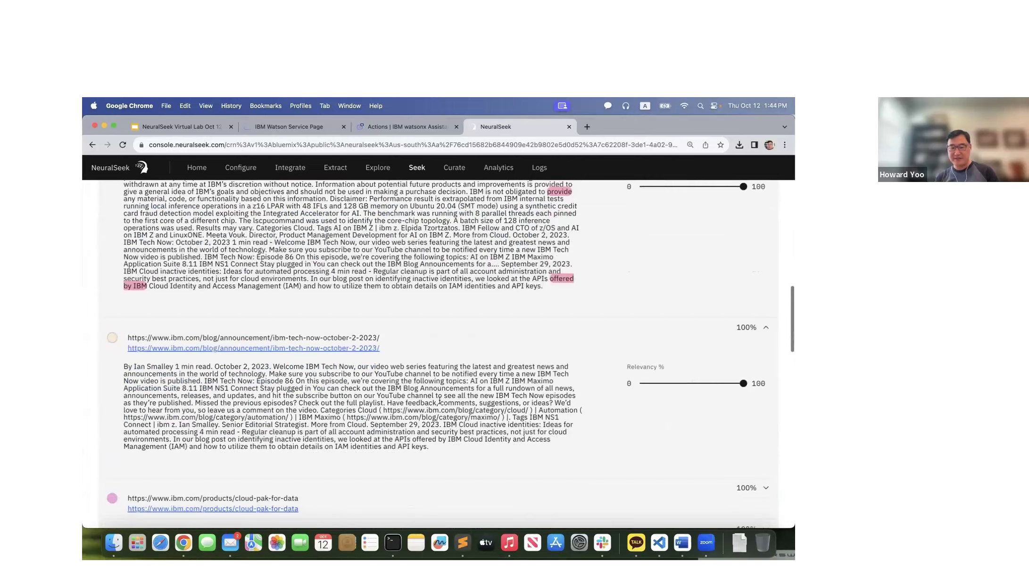
Expand the KnowledgeBase sources cloud-pak-for-data, ibm.com/products and the Azure Marketplace link, and examine their highlighted passages.
{"action": "scroll", "coordinate": [425, 415], "scroll_direction": "down", "scroll_amount": 4}
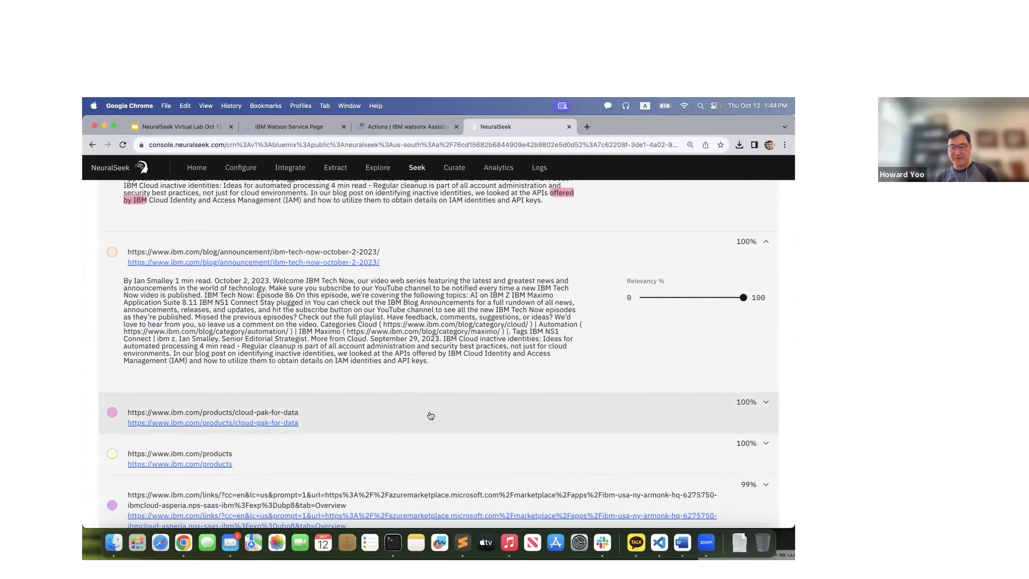
{"action": "left_click", "coordinate": [427, 412]}
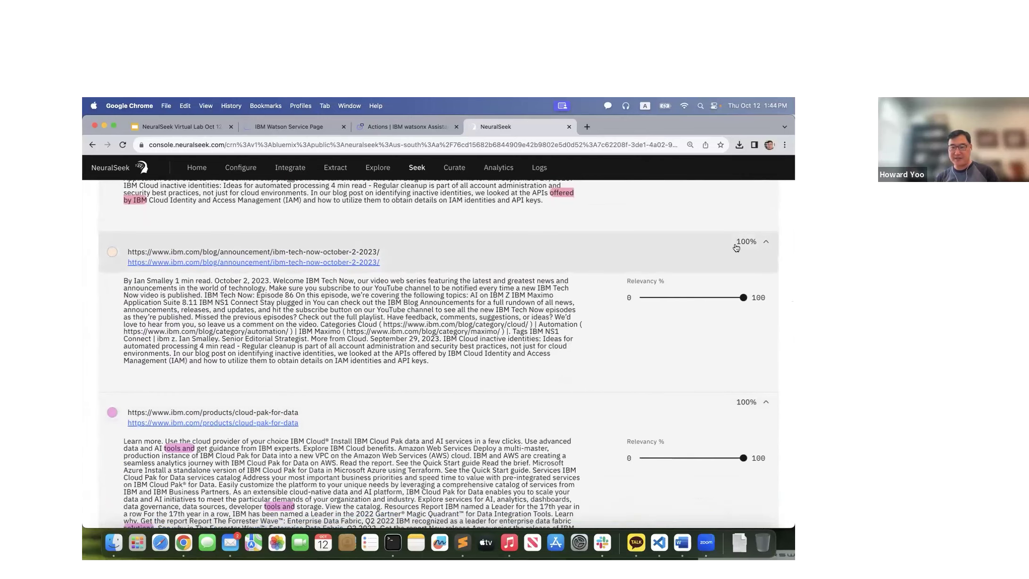
{"action": "scroll", "coordinate": [406, 419], "scroll_direction": "down", "scroll_amount": 3}
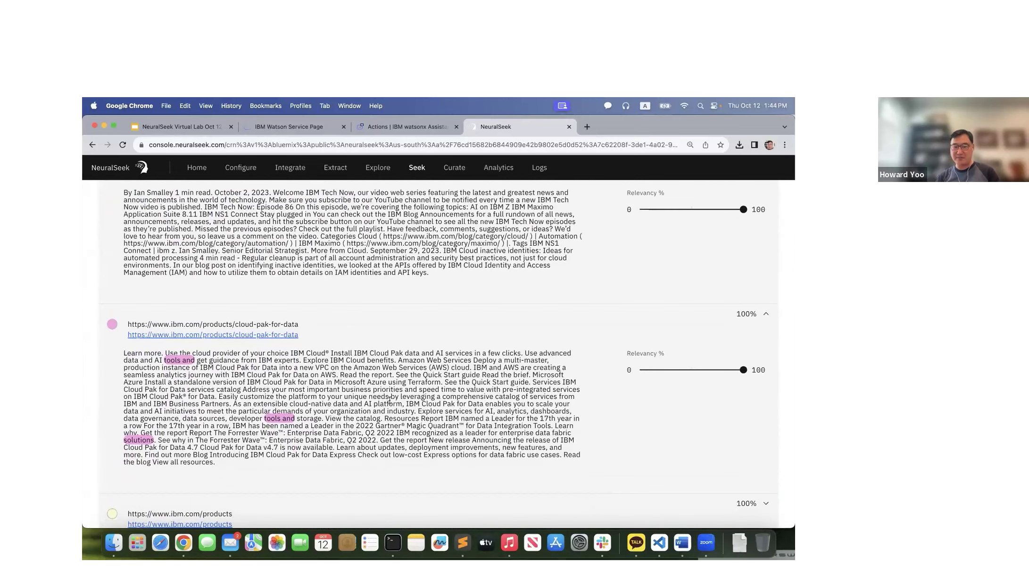
{"action": "scroll", "coordinate": [390, 401], "scroll_direction": "down", "scroll_amount": 8}
{"action": "left_click", "coordinate": [361, 290]}
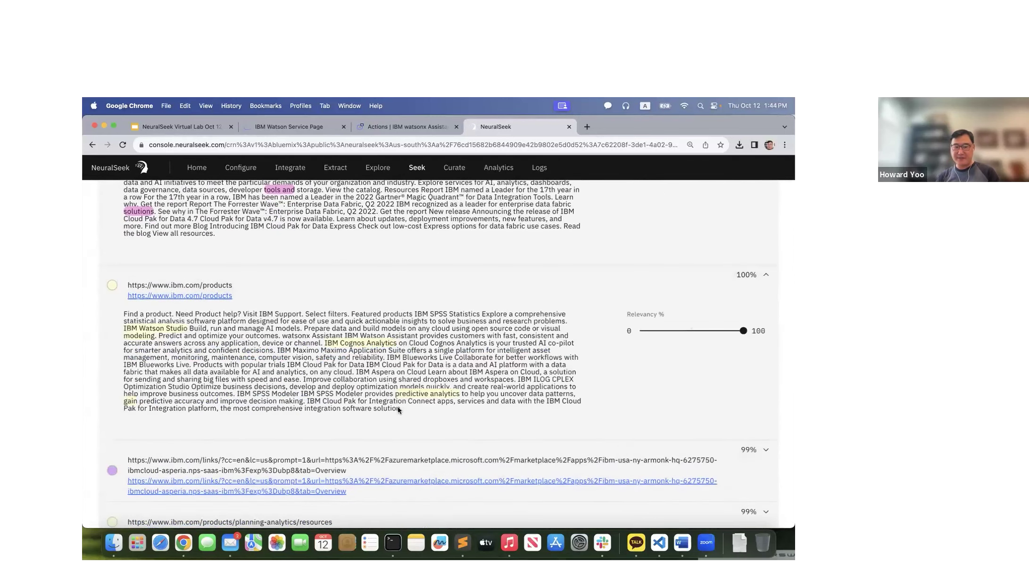
{"action": "left_click", "coordinate": [427, 454]}
{"action": "scroll", "coordinate": [447, 468], "scroll_direction": "down", "scroll_amount": 4}
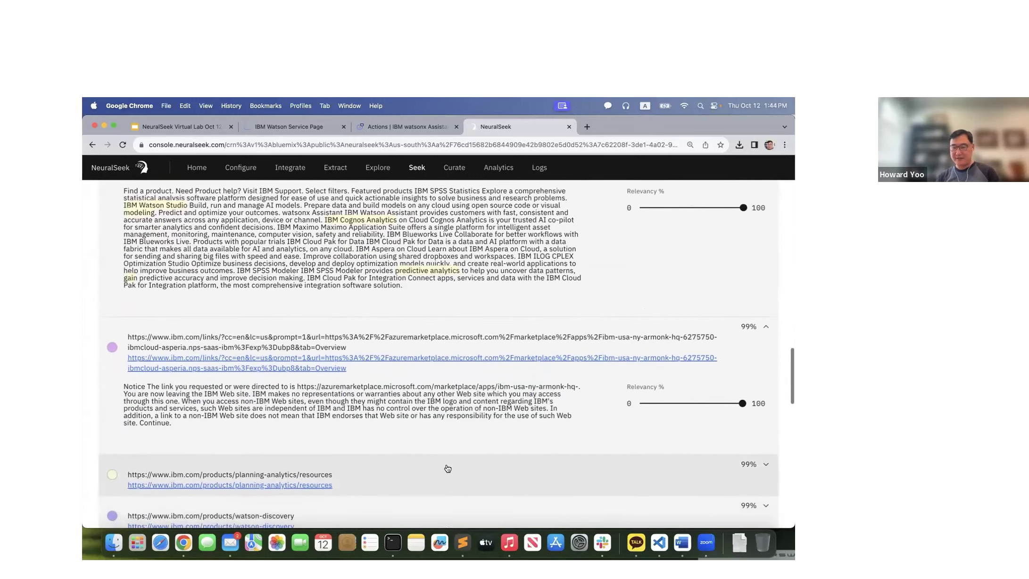
{"action": "scroll", "coordinate": [427, 424], "scroll_direction": "up", "scroll_amount": 5}
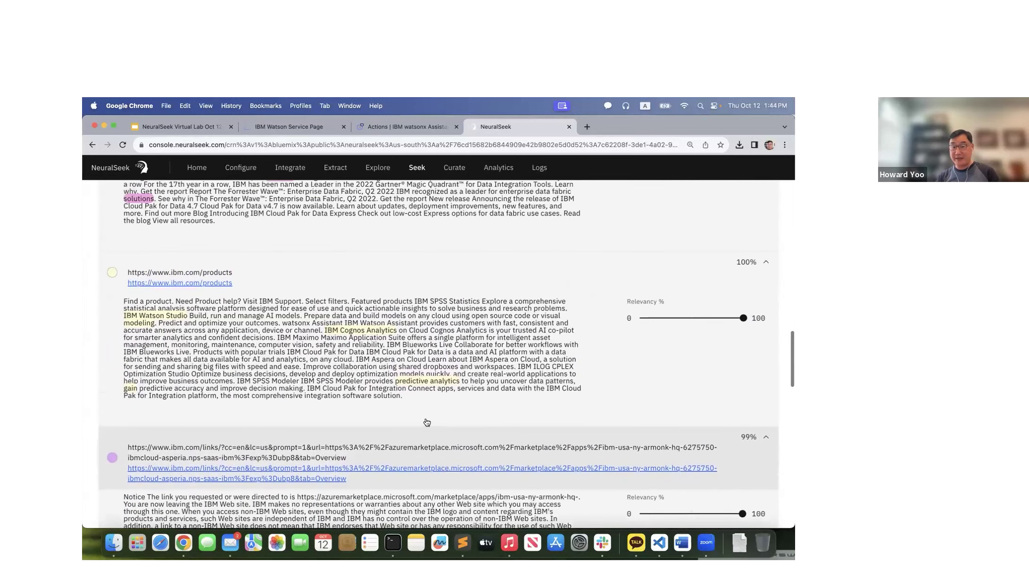
Return to the IBM Analytics answer and examine its semantic match, semantic analysis and KnowledgeBase confidence and coverage.
{"action": "scroll", "coordinate": [427, 422], "scroll_direction": "up", "scroll_amount": 10}
{"action": "scroll", "coordinate": [425, 418], "scroll_direction": "up", "scroll_amount": 20}
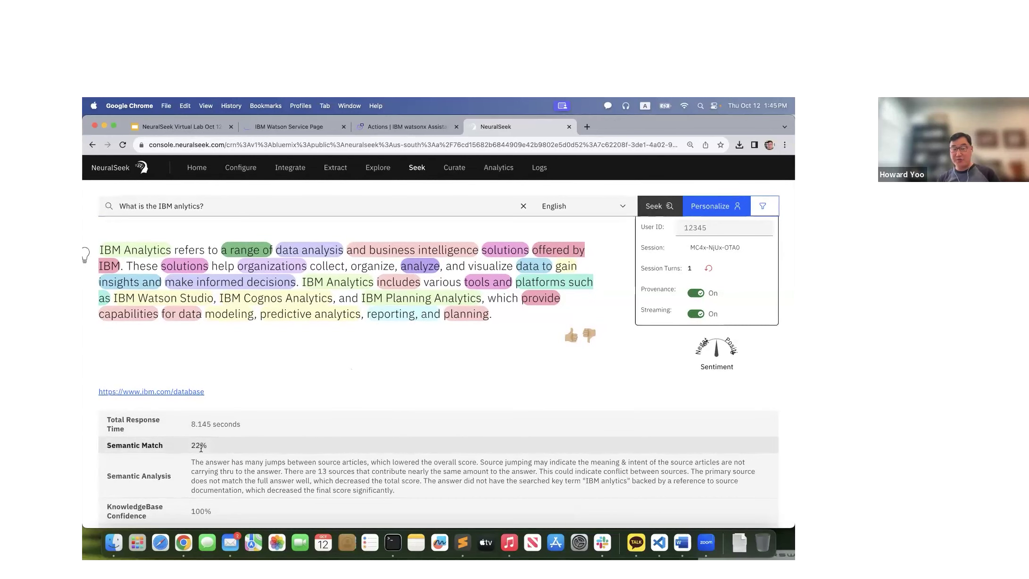
{"action": "scroll", "coordinate": [201, 448], "scroll_direction": "down", "scroll_amount": 2}
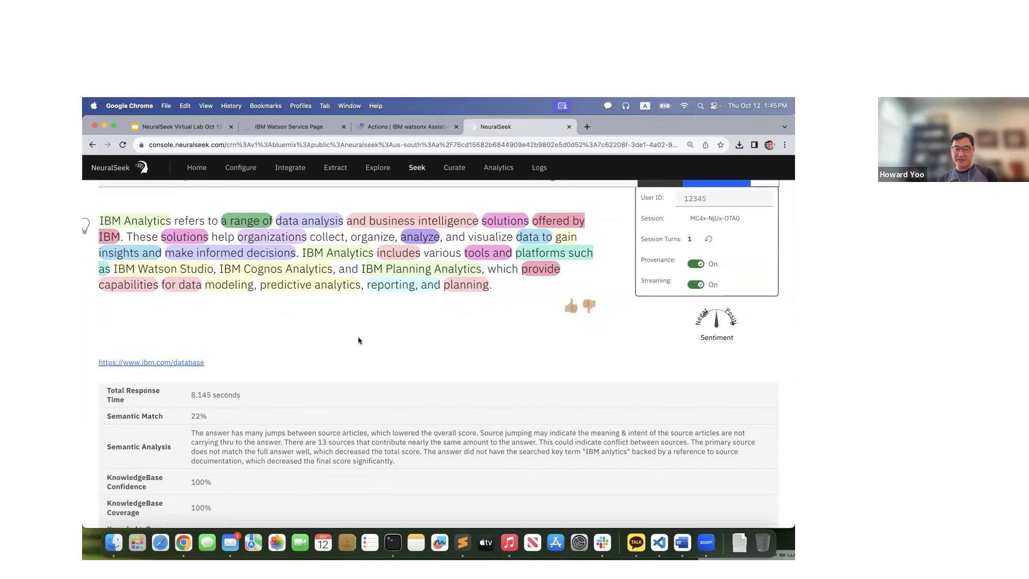
{"action": "scroll", "coordinate": [356, 346], "scroll_direction": "up", "scroll_amount": 2}
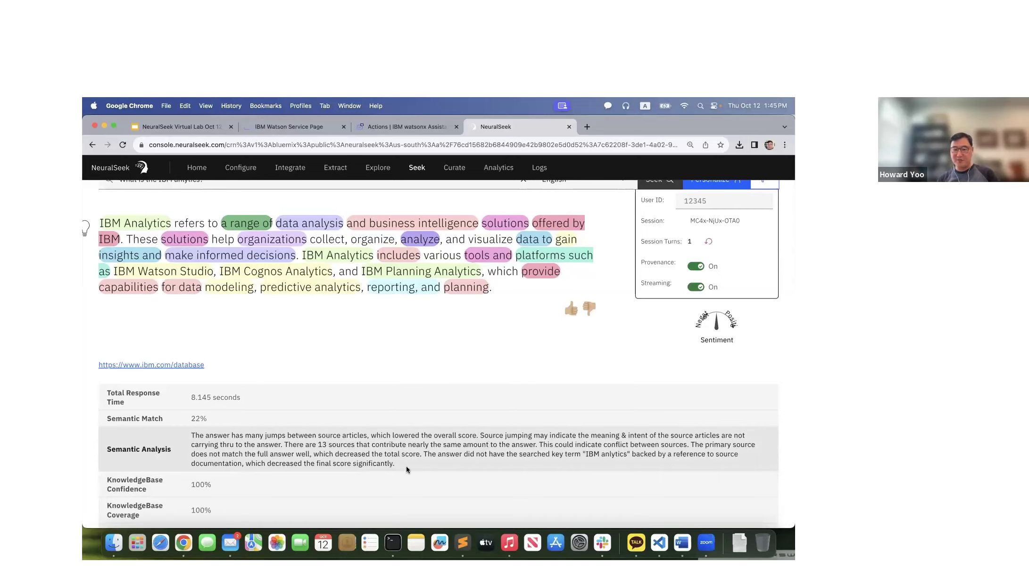
{"action": "scroll", "coordinate": [309, 490], "scroll_direction": "down", "scroll_amount": 2}
{"action": "scroll", "coordinate": [309, 489], "scroll_direction": "up", "scroll_amount": 1}
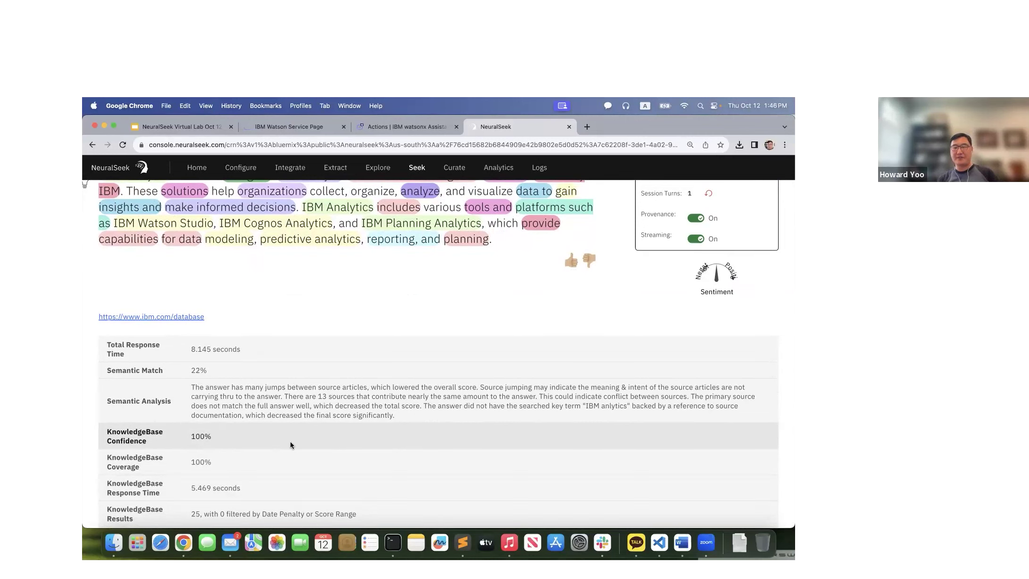
{"action": "scroll", "coordinate": [317, 266], "scroll_direction": "up", "scroll_amount": 3}
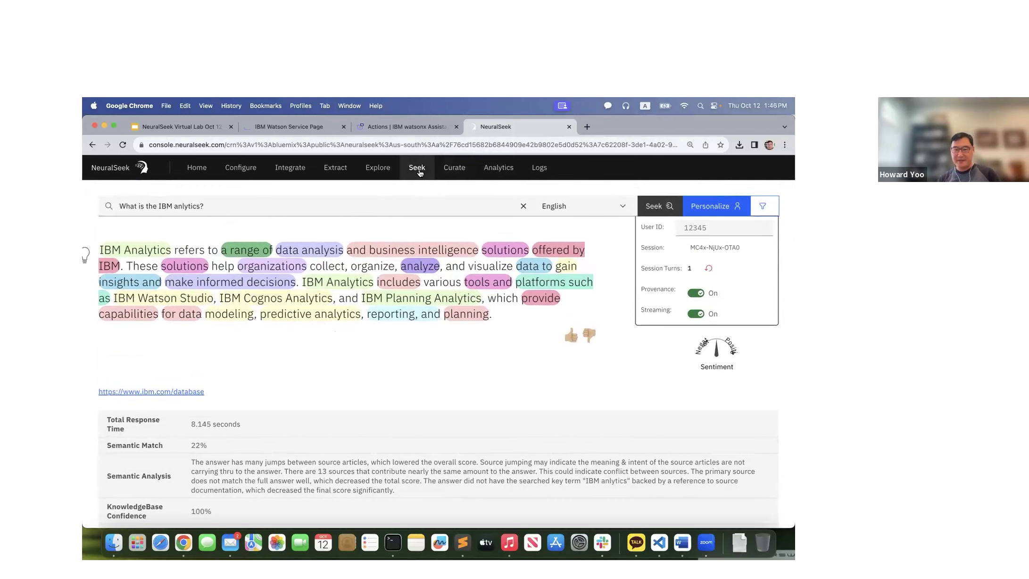
Expand the FAQ-blue_sky intent in Curate and examine its example and answer along with the intents' coverage and confidence scores.
{"action": "left_click", "coordinate": [456, 169]}
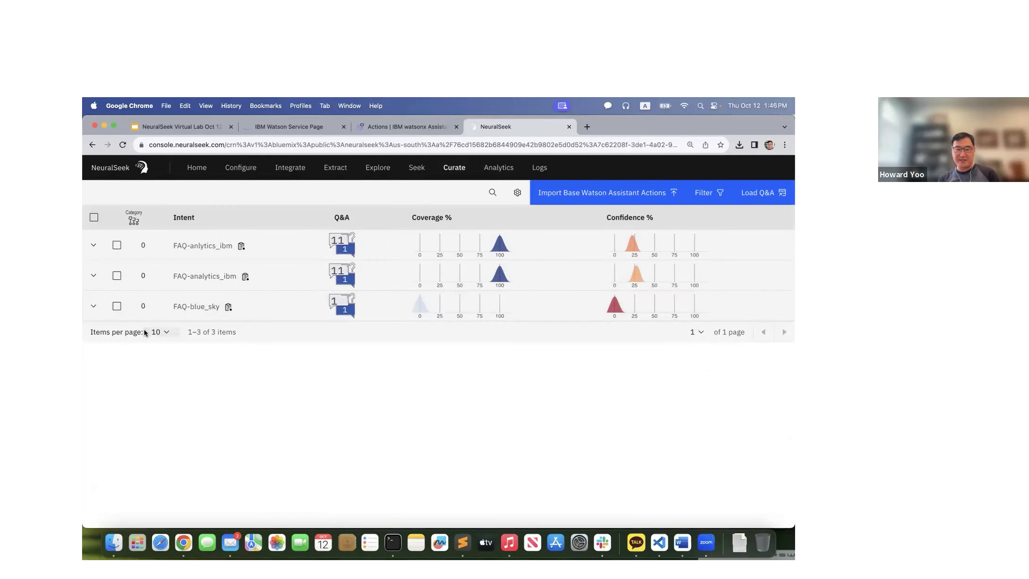
{"action": "left_click", "coordinate": [93, 306]}
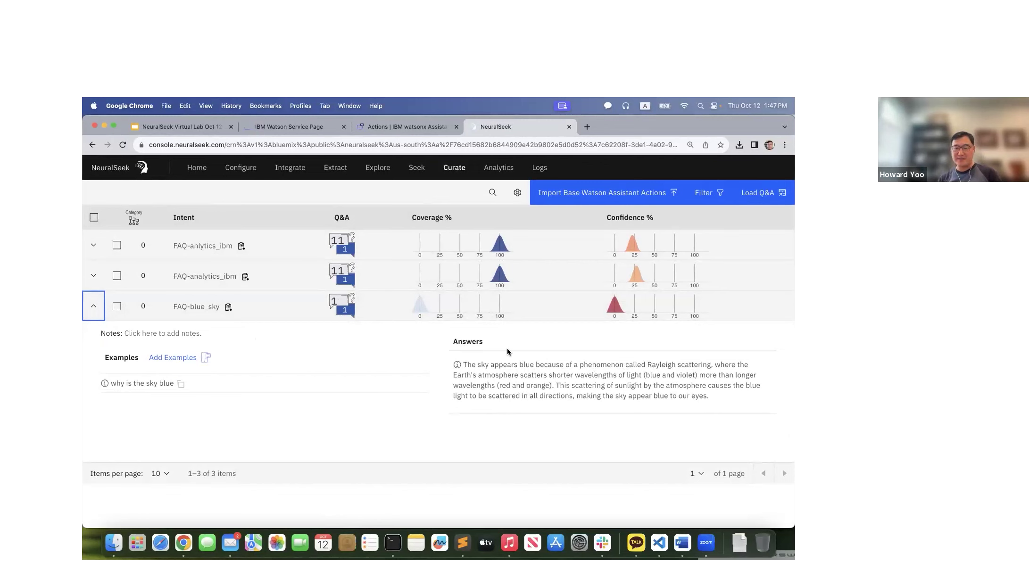
{"action": "mouse_move", "coordinate": [419, 308]}
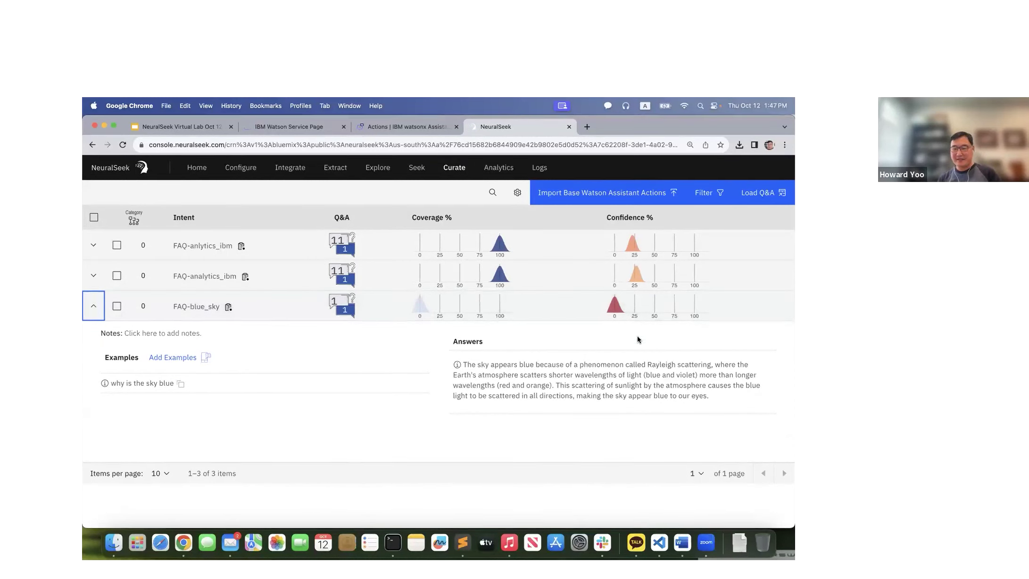
{"action": "mouse_move", "coordinate": [607, 309]}
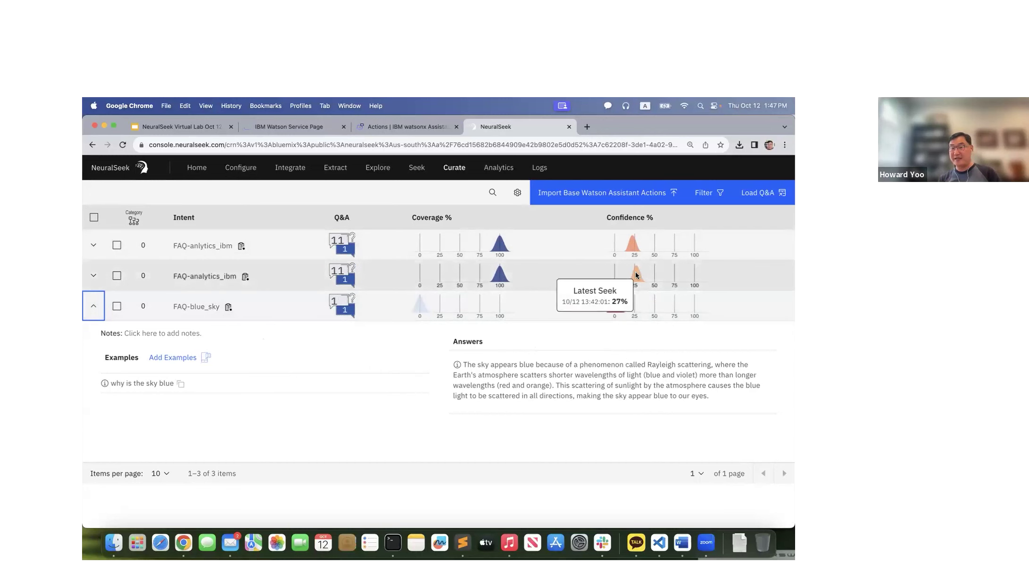
{"action": "mouse_move", "coordinate": [633, 247]}
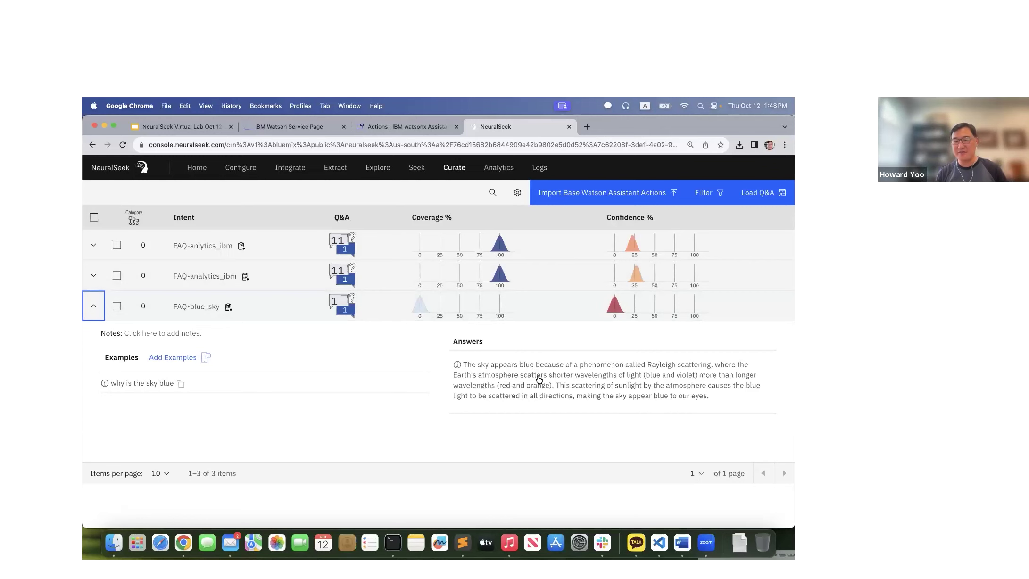
Replace the FAQ-blue_sky answer with "Sky is blue, but IBM is great." and save it.
{"action": "left_click", "coordinate": [542, 379]}
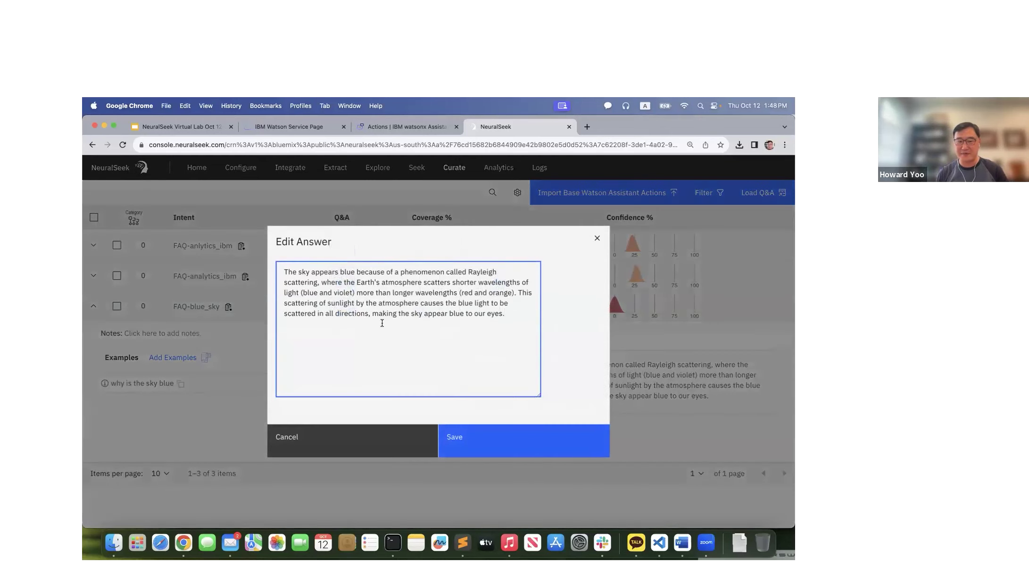
{"action": "left_click_drag", "start_coordinate": [283, 271], "coordinate": [505, 322]}
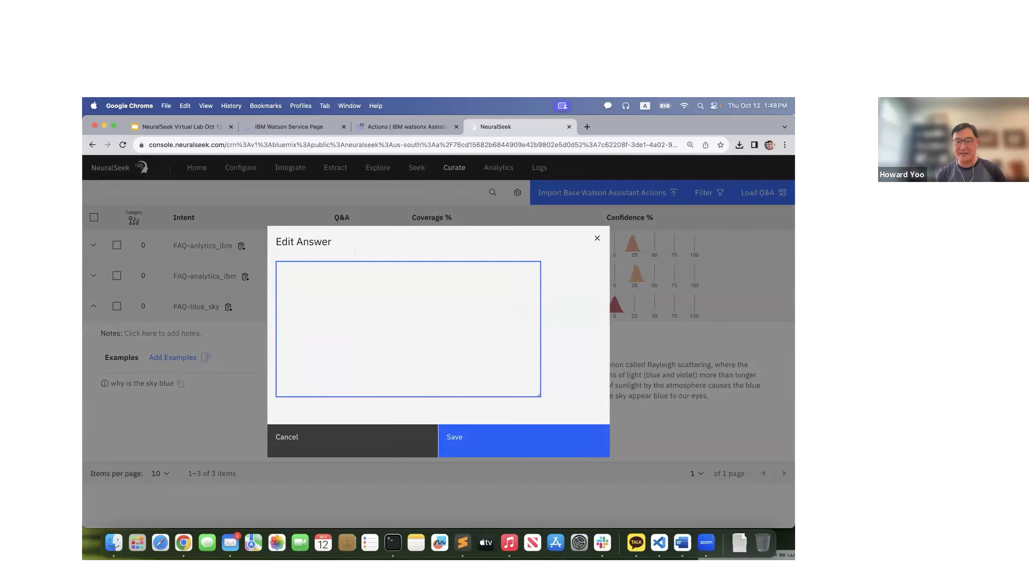
{"action": "type", "text": "estion"}
{"action": "key", "text": "super+a"}
{"action": "type", "text": "Sky is blue, but IBM is great"}
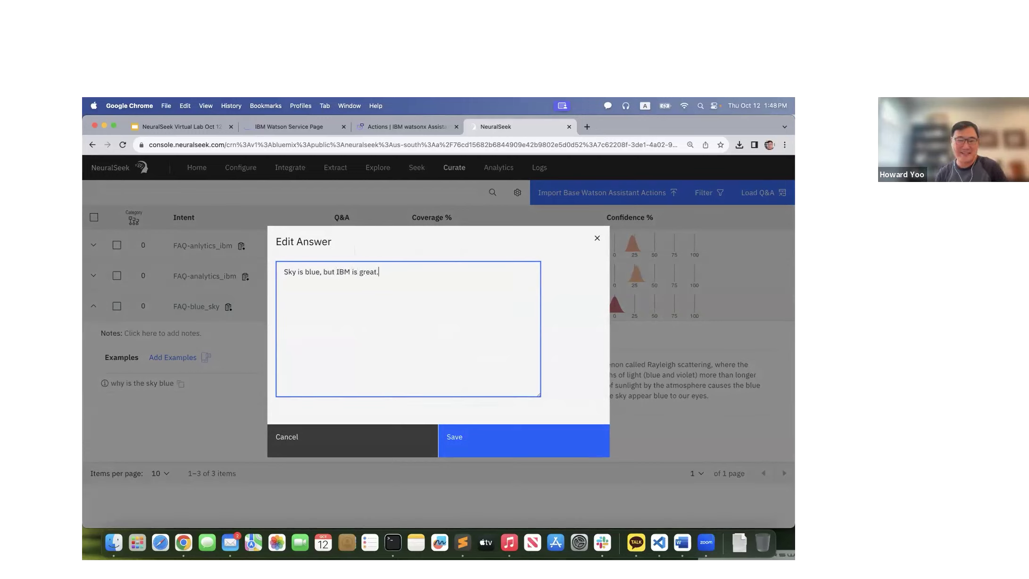
{"action": "left_click", "coordinate": [522, 445]}
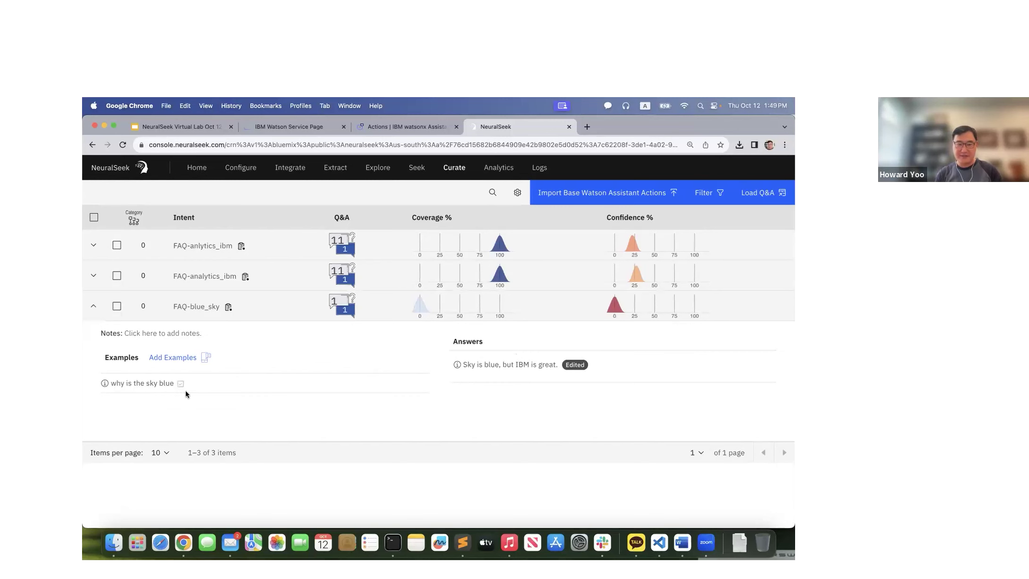
Submit the question "why is the sky blue" in Seek to test the edited answer.
{"action": "left_click", "coordinate": [417, 170]}
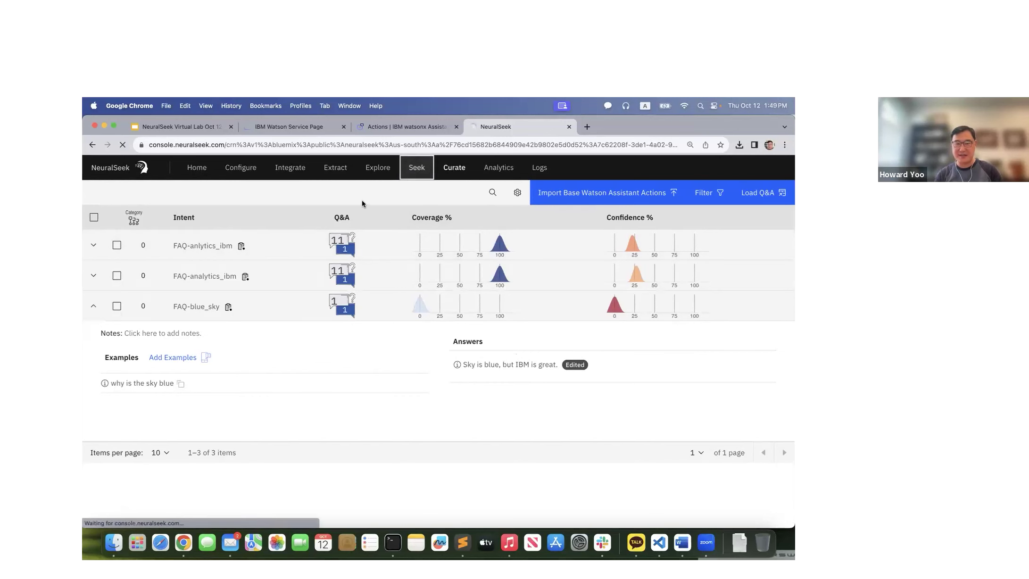
{"action": "triple_click", "coordinate": [363, 204]}
{"action": "type", "text": "why is the sky blue"}
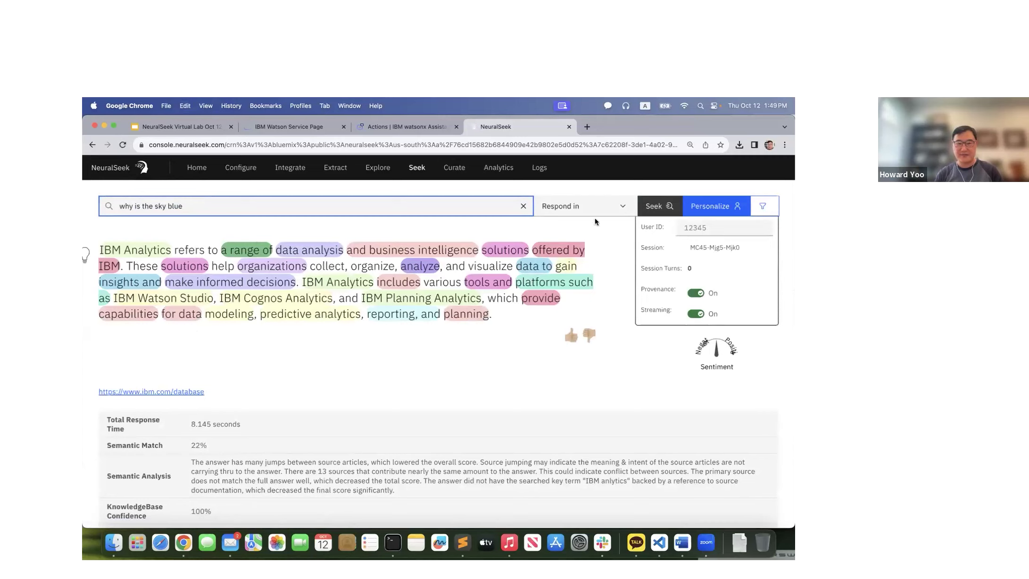
{"action": "left_click", "coordinate": [657, 211]}
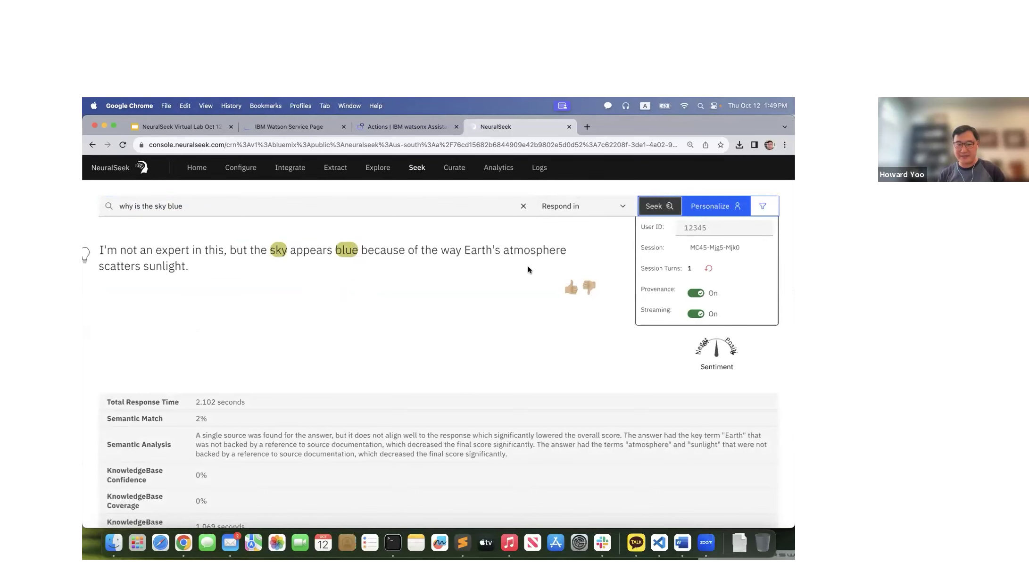
Try to remove the answer about Earth's atmosphere scattering sunlight from the FAQ-blue_sky intent in Curate.
{"action": "left_click", "coordinate": [456, 168]}
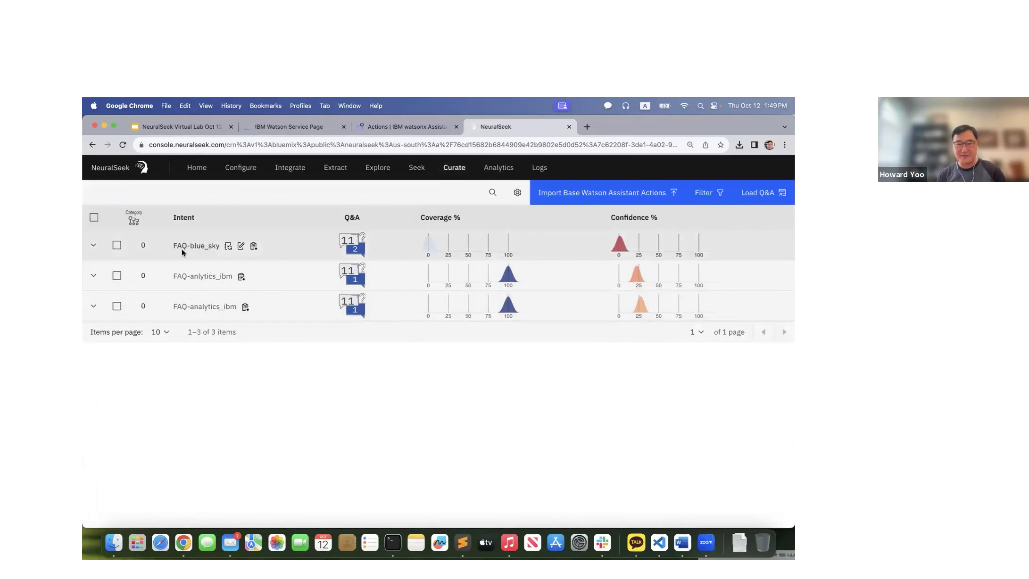
{"action": "left_click", "coordinate": [93, 245]}
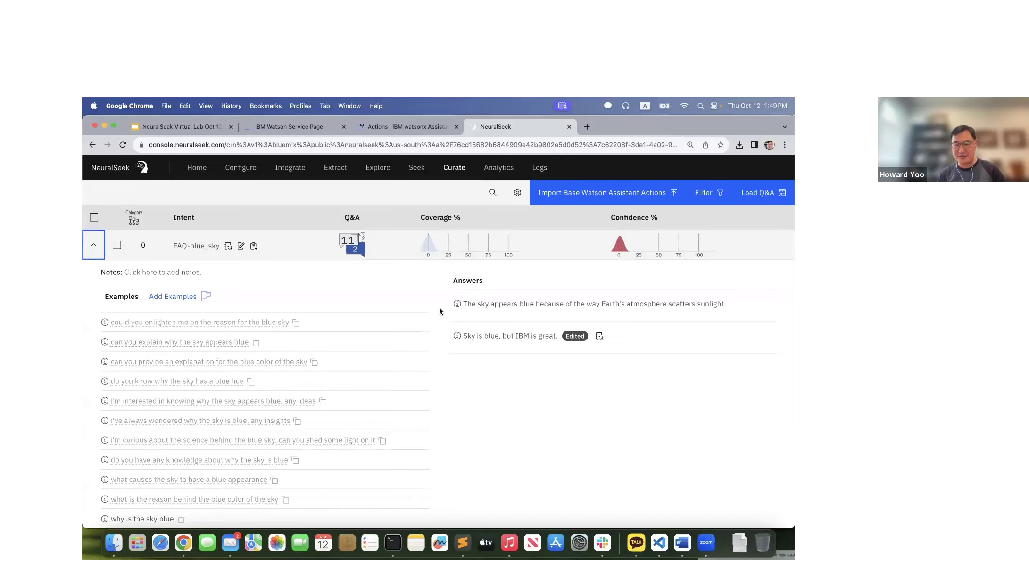
{"action": "left_click", "coordinate": [457, 304]}
{"action": "left_click", "coordinate": [450, 352]}
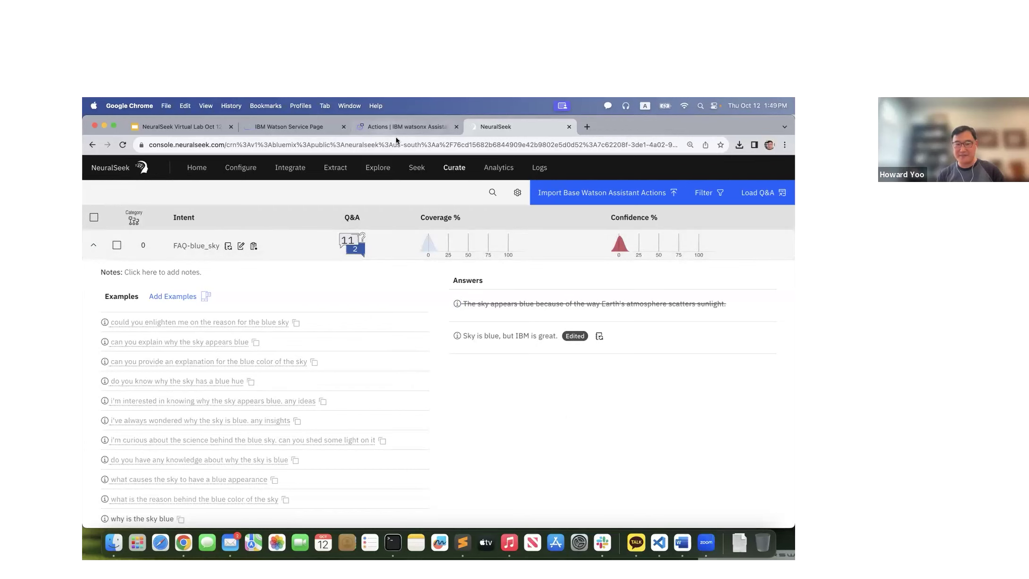
Return to Seek and run the question "why is the sky blue" twice more.
{"action": "left_click", "coordinate": [421, 168]}
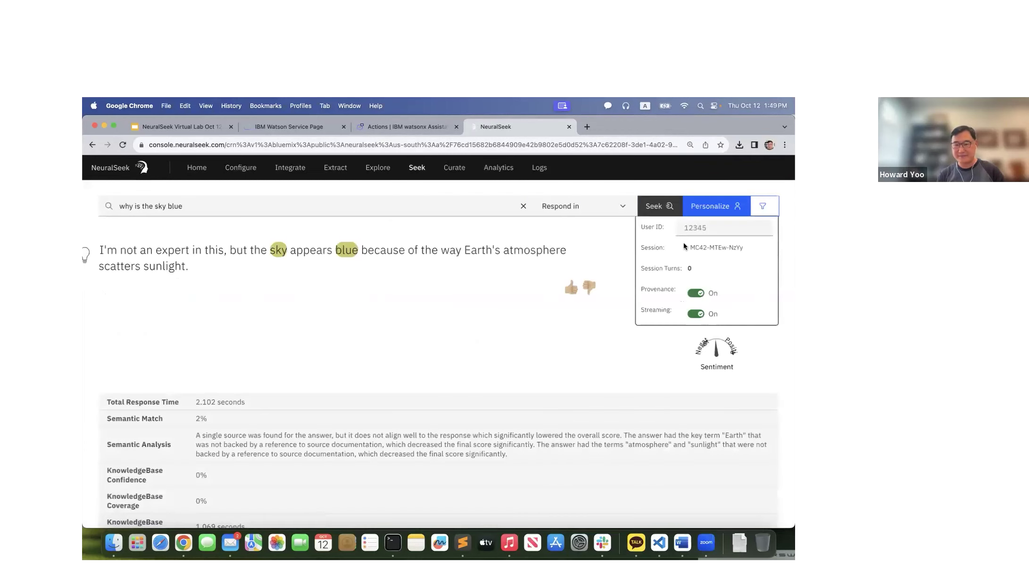
{"action": "left_click", "coordinate": [655, 206]}
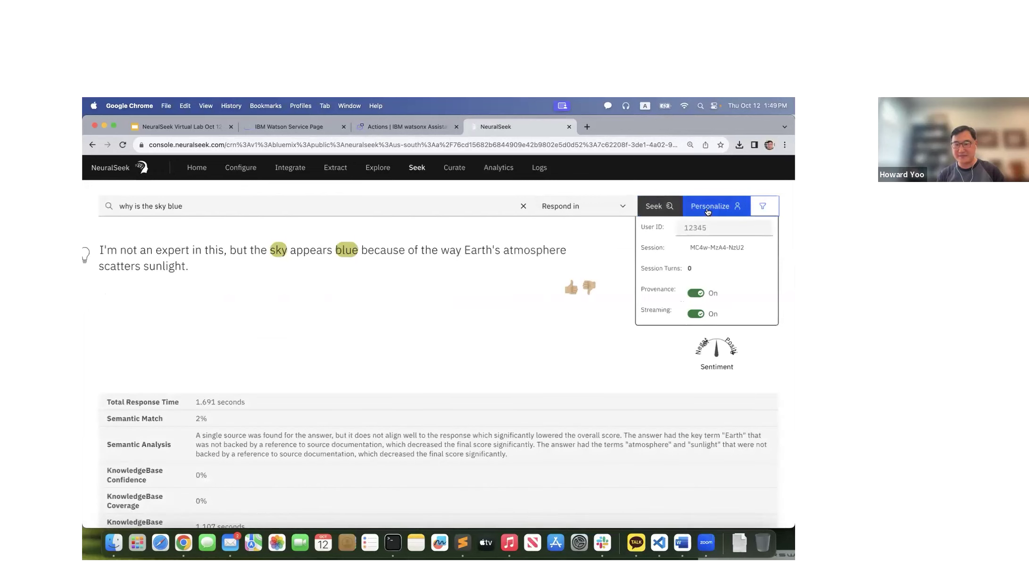
{"action": "left_click", "coordinate": [660, 206]}
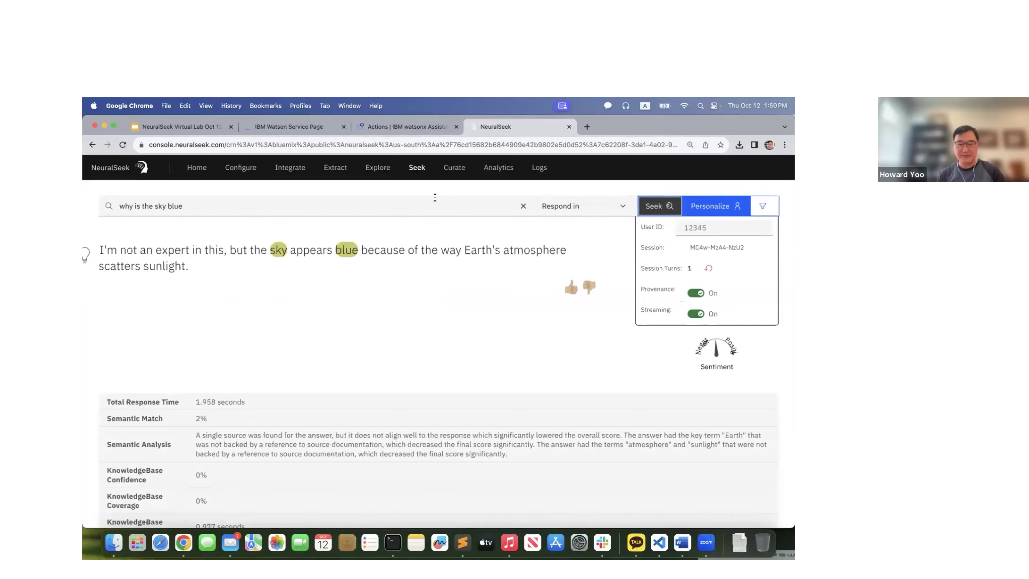
Reopen the FAQ-blue_sky intent in Curate and run the update on its edited answer "Sky is blue, but IBM is great.".
{"action": "left_click", "coordinate": [453, 171]}
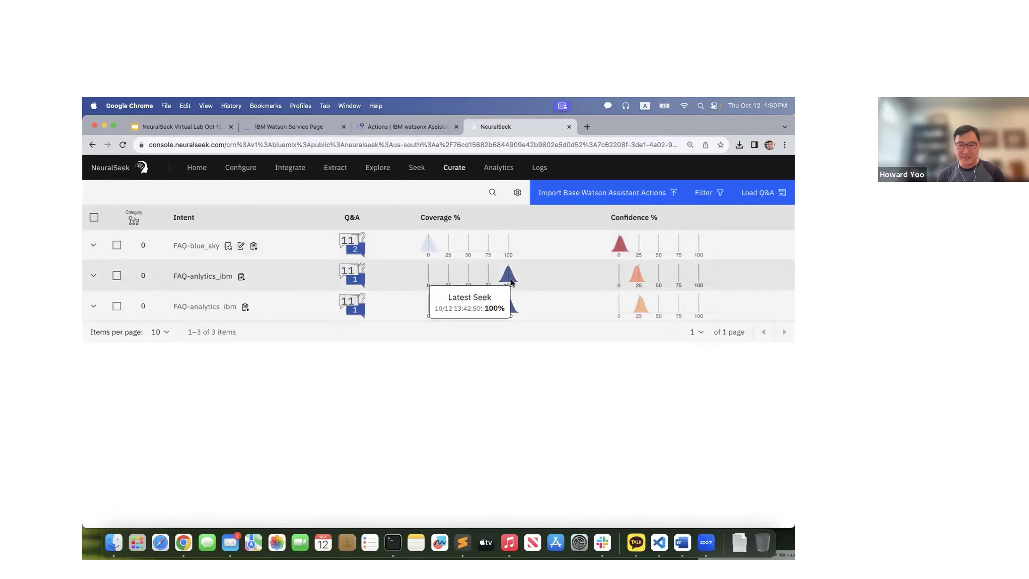
{"action": "left_click", "coordinate": [92, 245]}
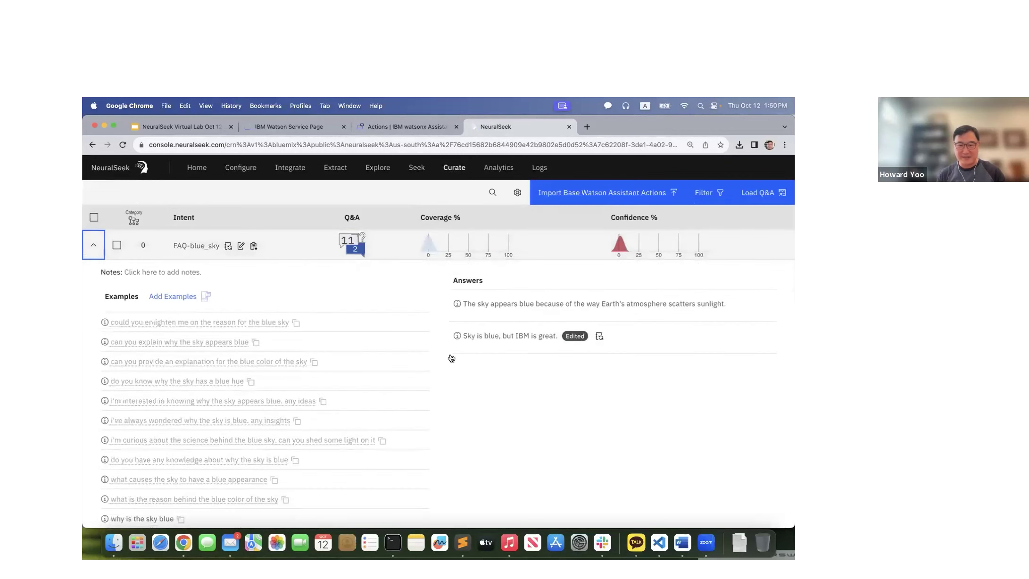
{"action": "left_click", "coordinate": [599, 337]}
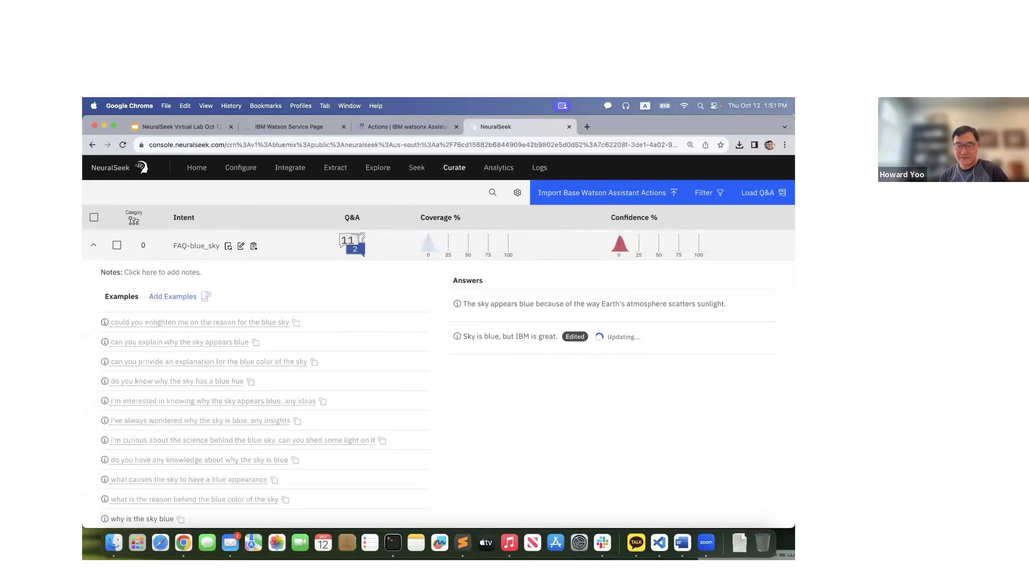
Examine the coverage and confidence charts in Analytics with a 30-day lookback period, and return to the Curate intent list.
{"action": "left_click", "coordinate": [495, 172]}
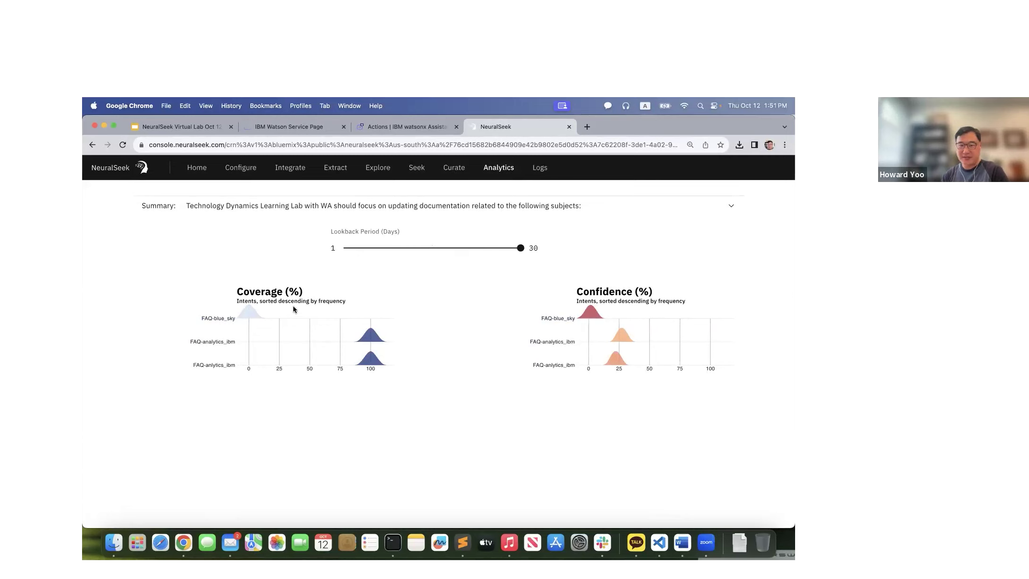
{"action": "mouse_move", "coordinate": [516, 250]}
{"action": "left_mouse_down"}
{"action": "mouse_move", "coordinate": [349, 254]}
{"action": "mouse_move", "coordinate": [525, 254]}
{"action": "left_mouse_up"}
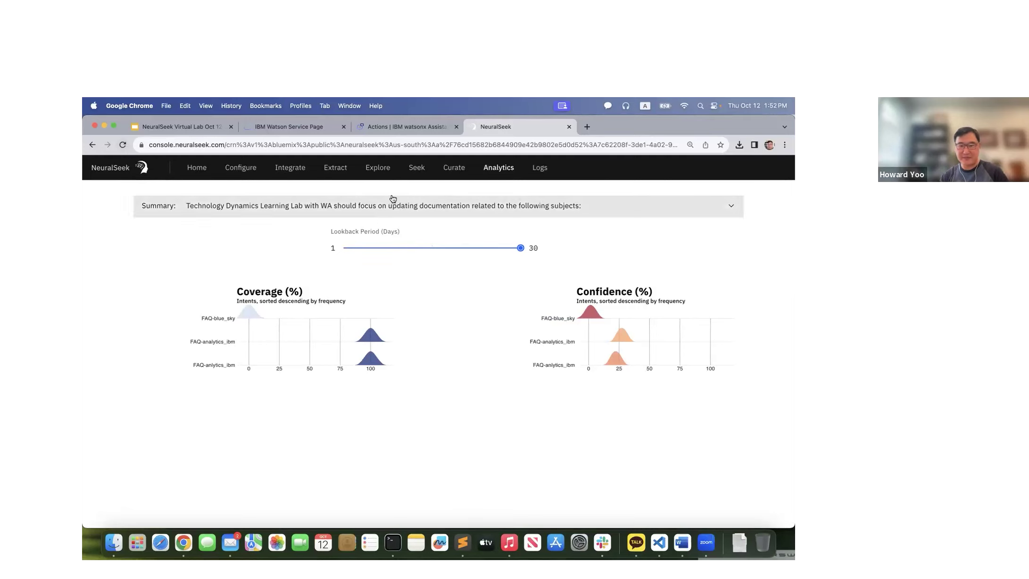
{"action": "left_click", "coordinate": [454, 167]}
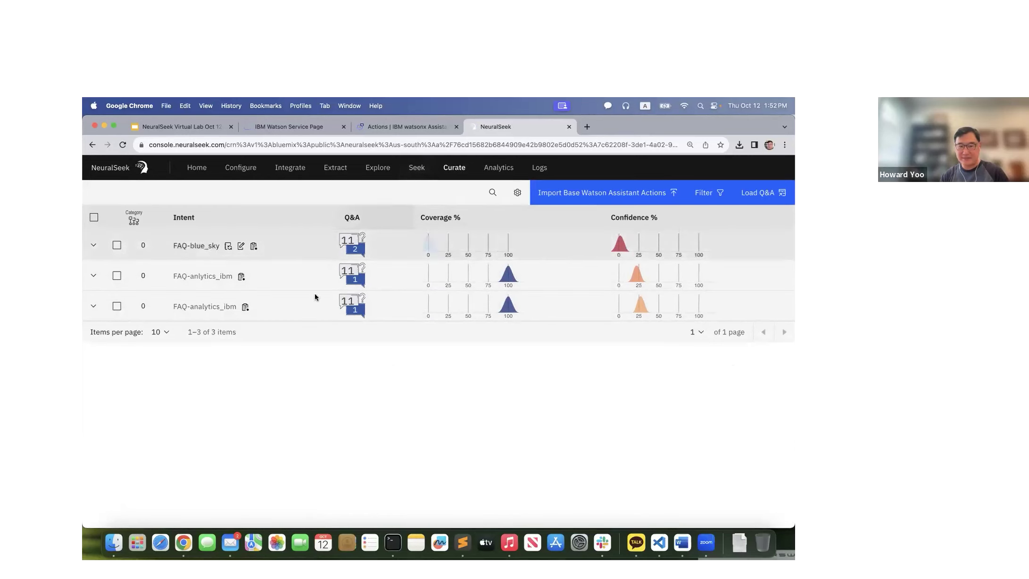
Check the FAQ-anlytics_ibm intent's latest confidence in Curate, the 30-day coverage and confidence charts in Analytics, and the answer history in Logs.
{"action": "mouse_move", "coordinate": [634, 272]}
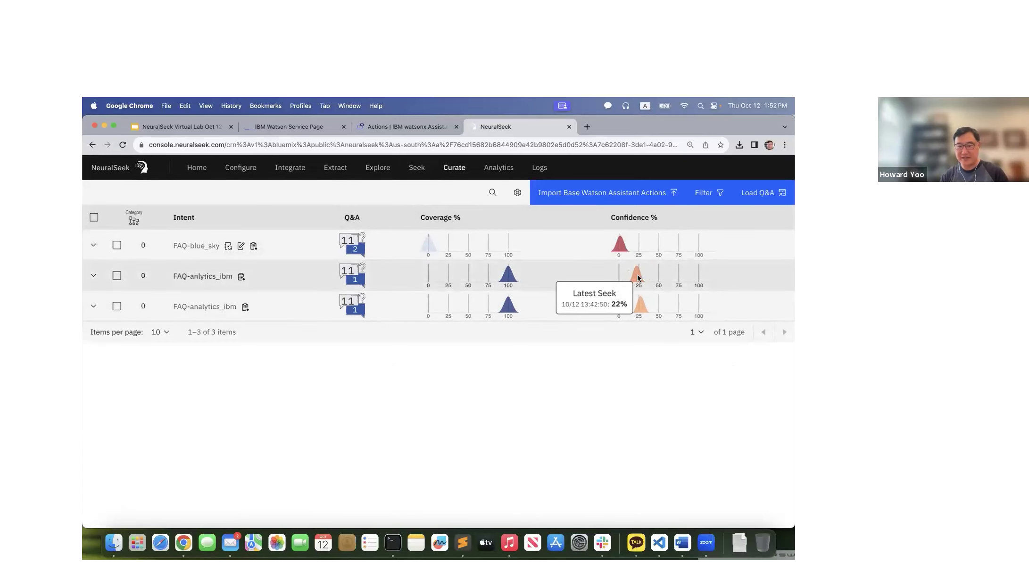
{"action": "left_click", "coordinate": [240, 168]}
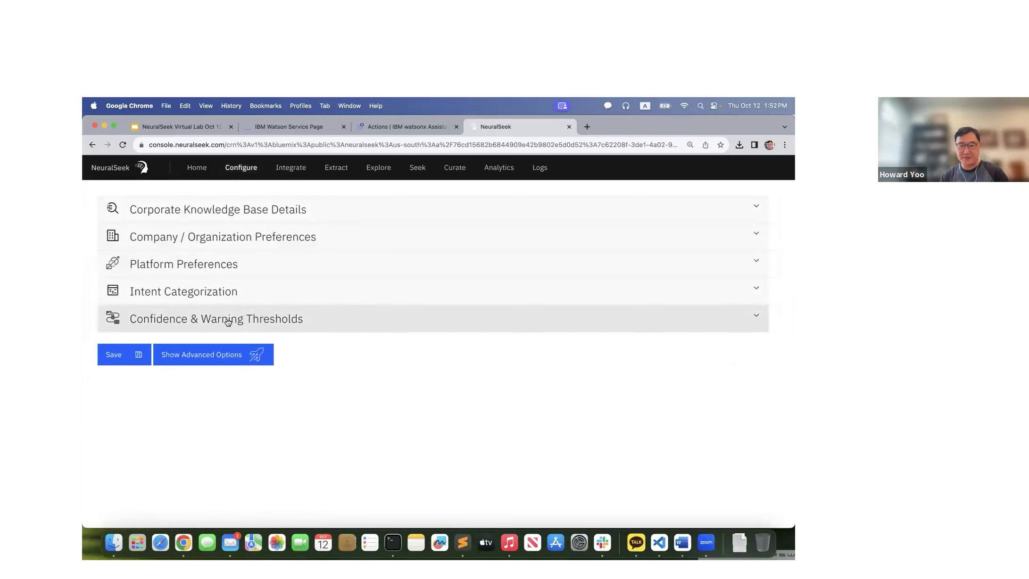
{"action": "left_click", "coordinate": [497, 173]}
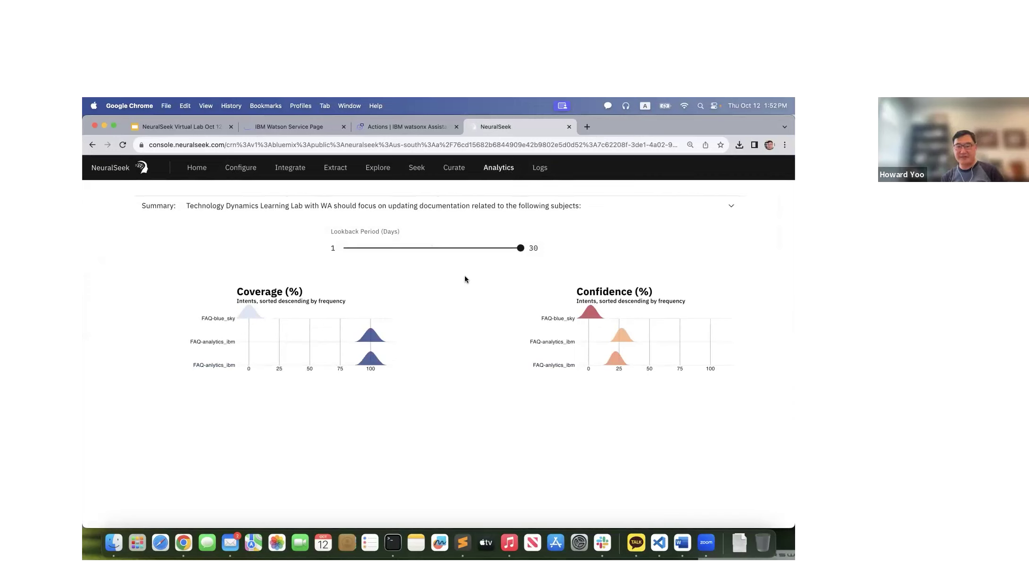
{"action": "mouse_move", "coordinate": [521, 248]}
{"action": "left_mouse_down"}
{"action": "mouse_move", "coordinate": [360, 251]}
{"action": "mouse_move", "coordinate": [521, 253]}
{"action": "left_mouse_up"}
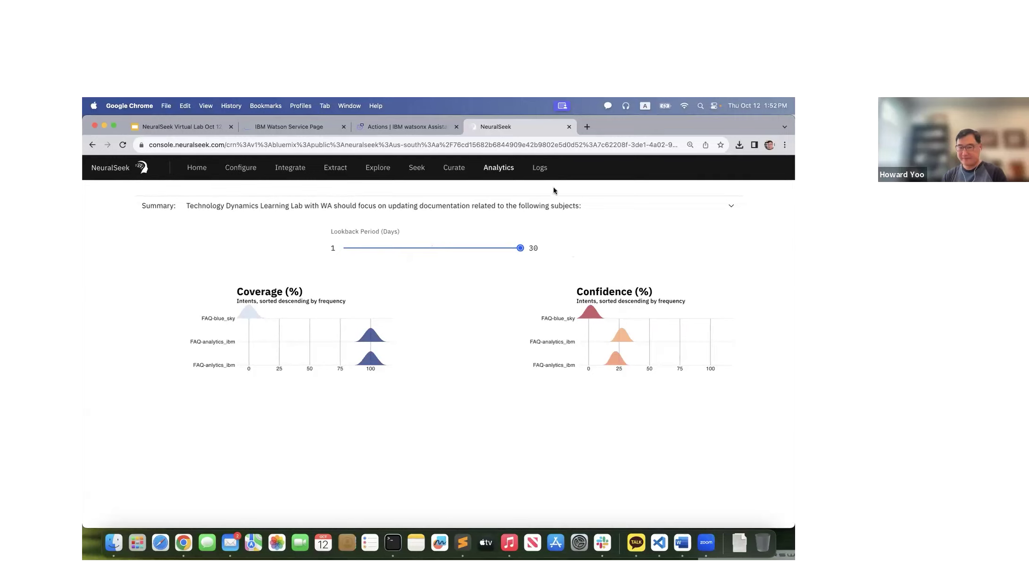
{"action": "left_click", "coordinate": [541, 174]}
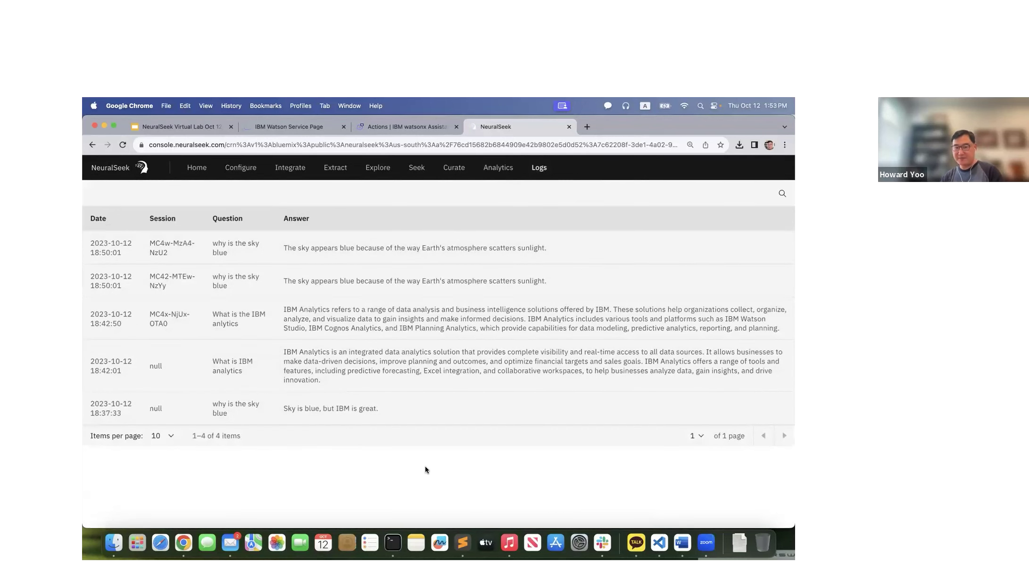
Look at the data deletion options in Curate without choosing one, and return to the Logs list.
{"action": "left_click", "coordinate": [454, 168]}
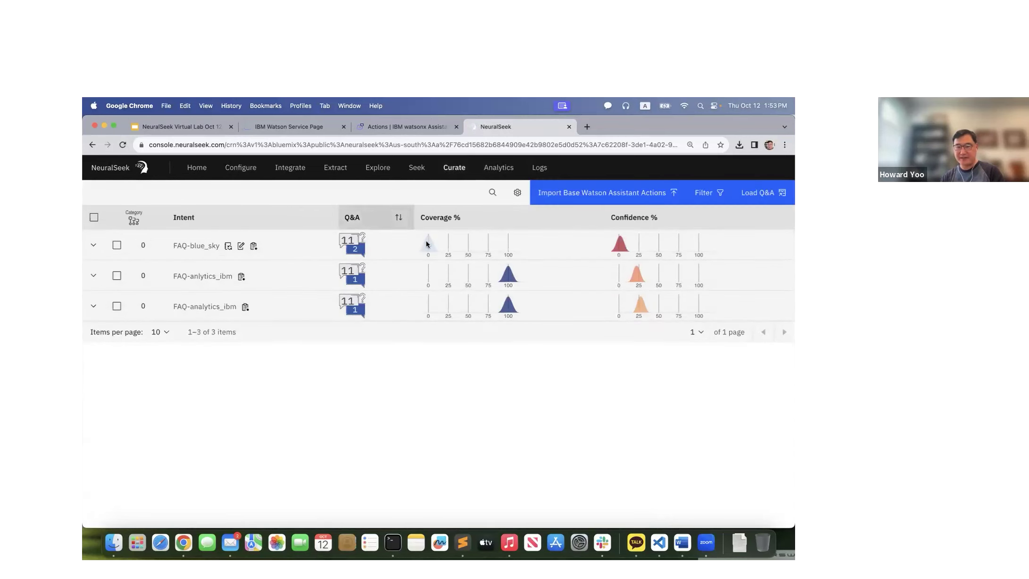
{"action": "left_click", "coordinate": [517, 194]}
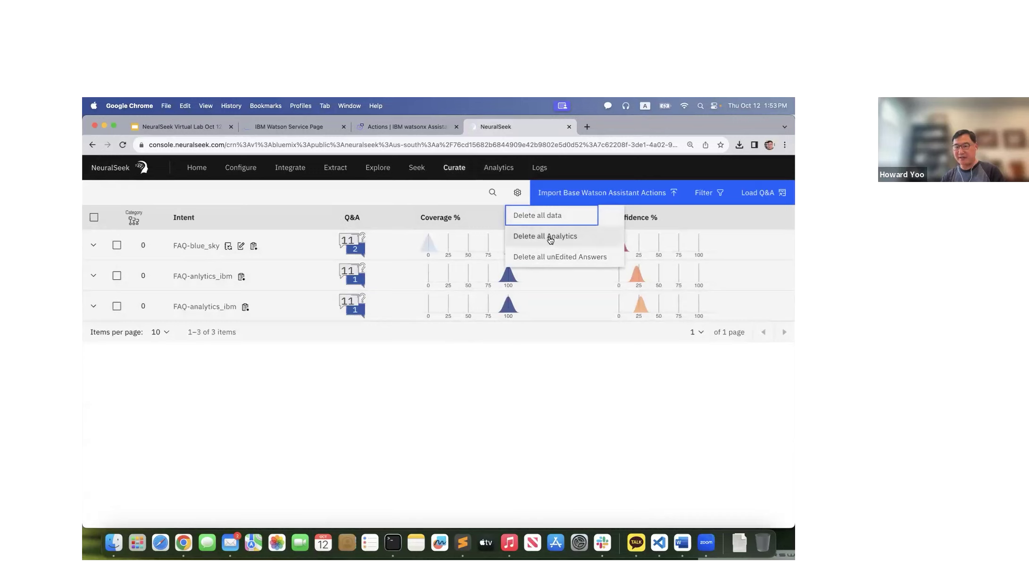
{"action": "left_click", "coordinate": [469, 415]}
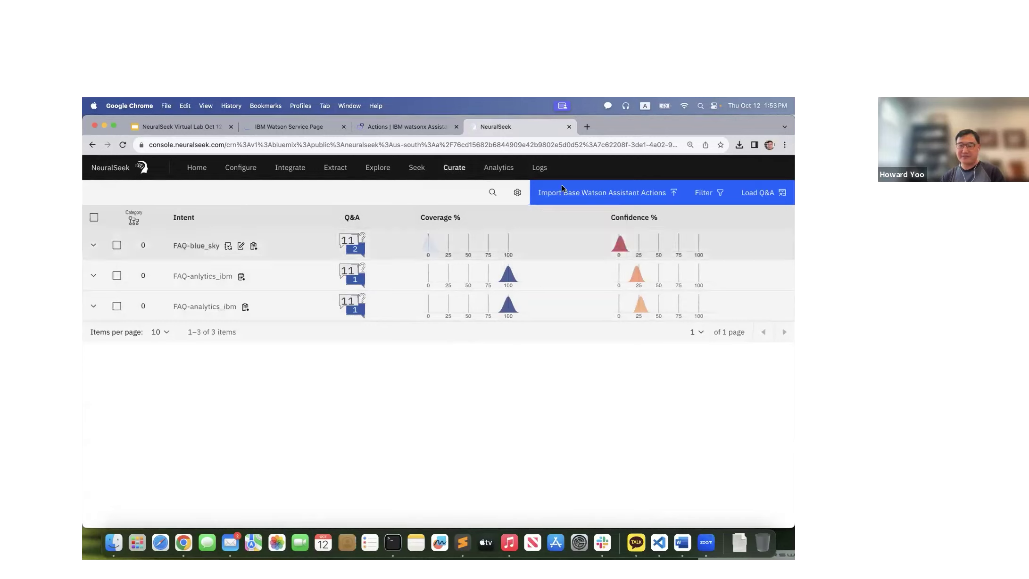
{"action": "left_click", "coordinate": [542, 170]}
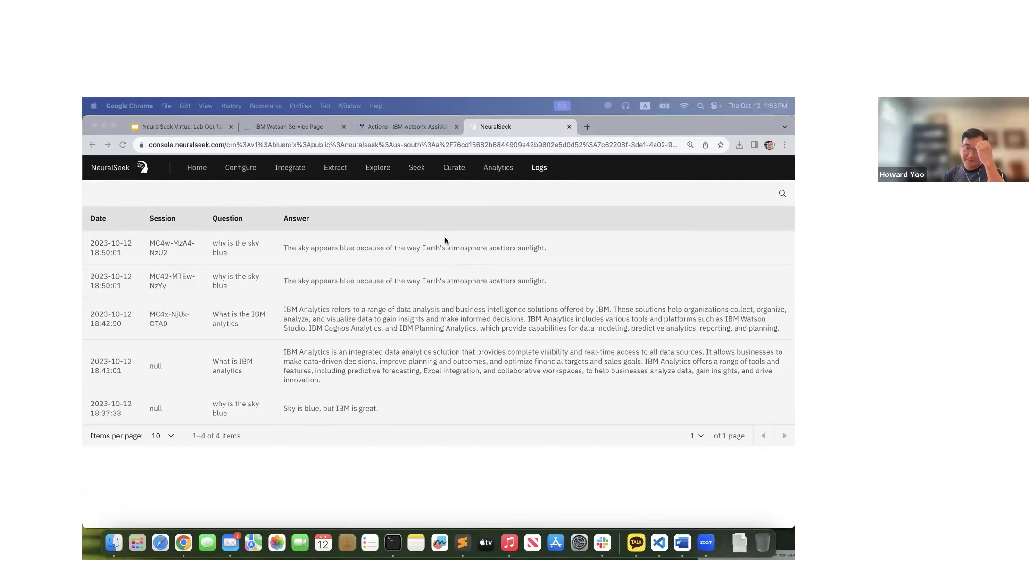
Load the "Write a prospecting email" example in Explore, evaluate it with inline output, and read the generated email.
{"action": "left_click", "coordinate": [382, 171]}
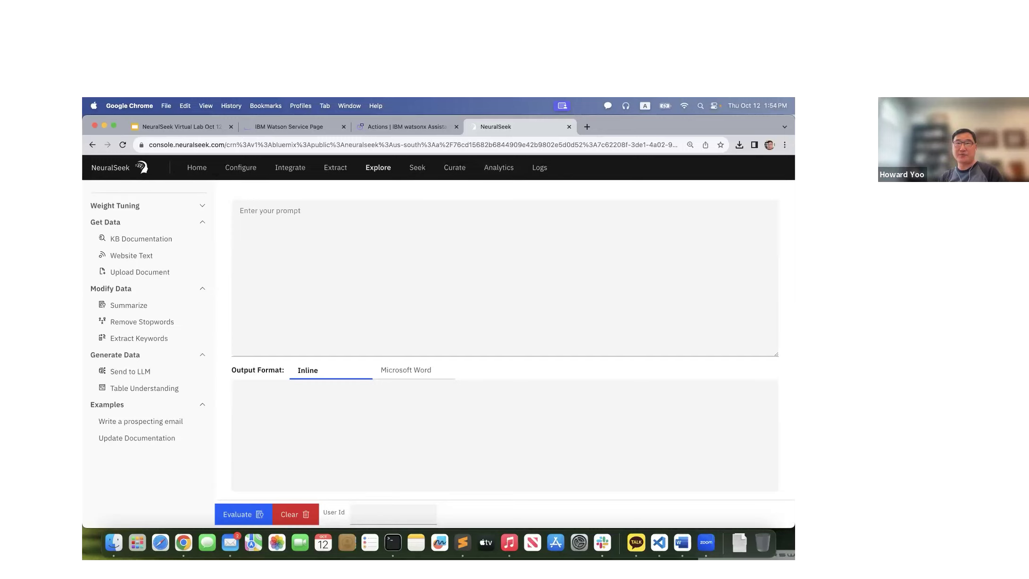
{"action": "left_click", "coordinate": [128, 425]}
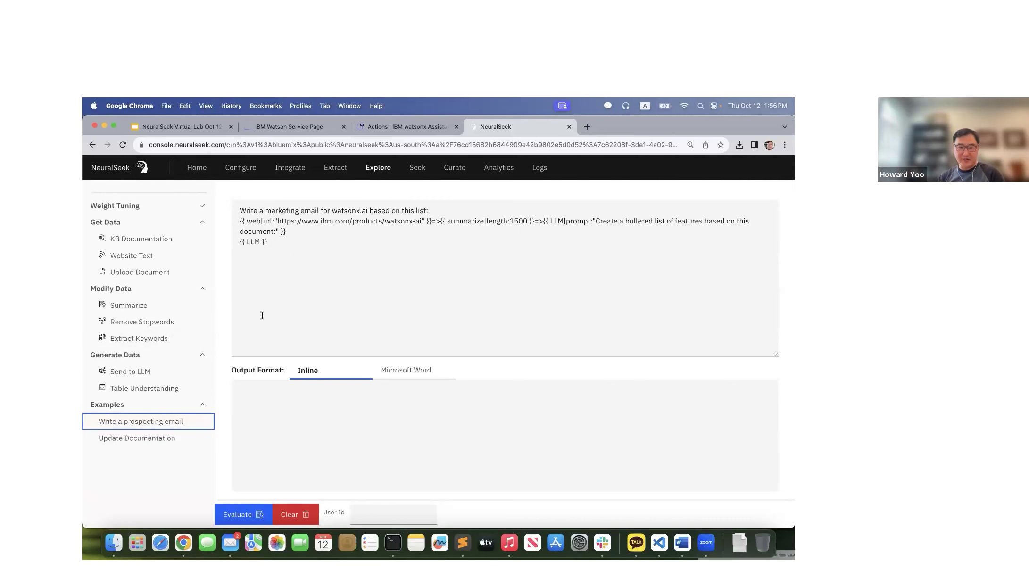
{"action": "left_click", "coordinate": [234, 514]}
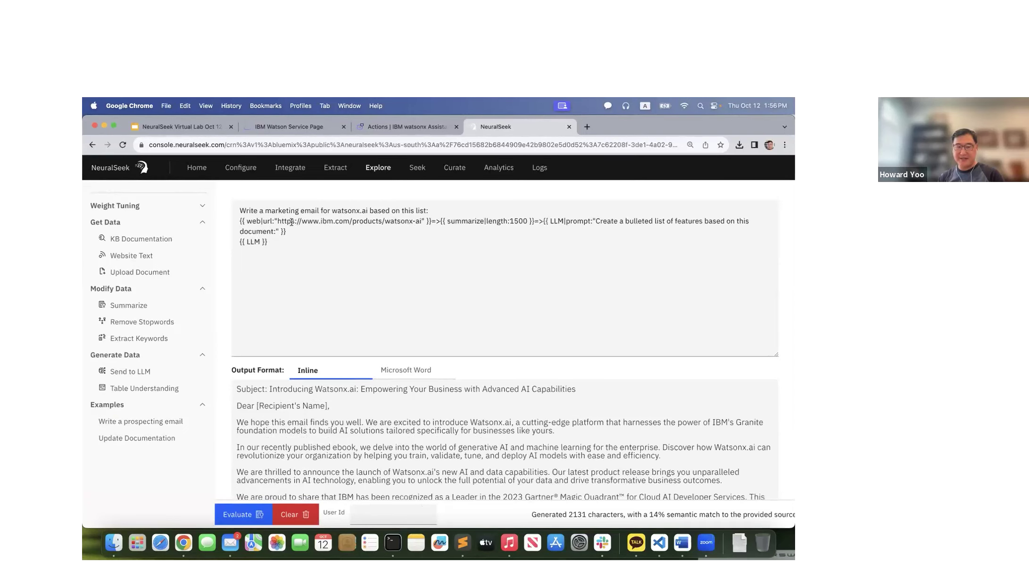
{"action": "scroll", "coordinate": [359, 414], "scroll_direction": "down", "scroll_amount": 5}
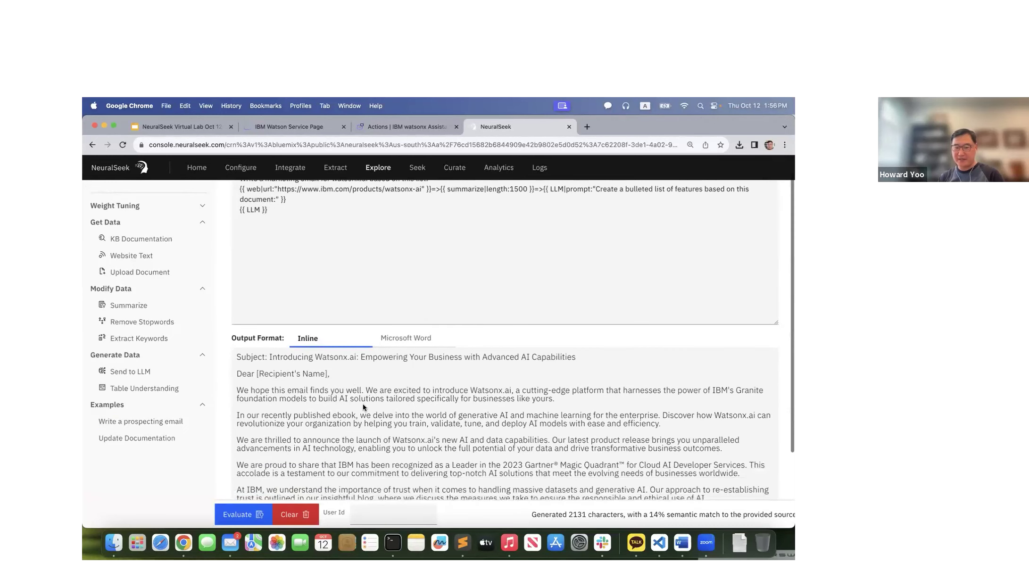
{"action": "scroll", "coordinate": [354, 349], "scroll_direction": "down", "scroll_amount": 1}
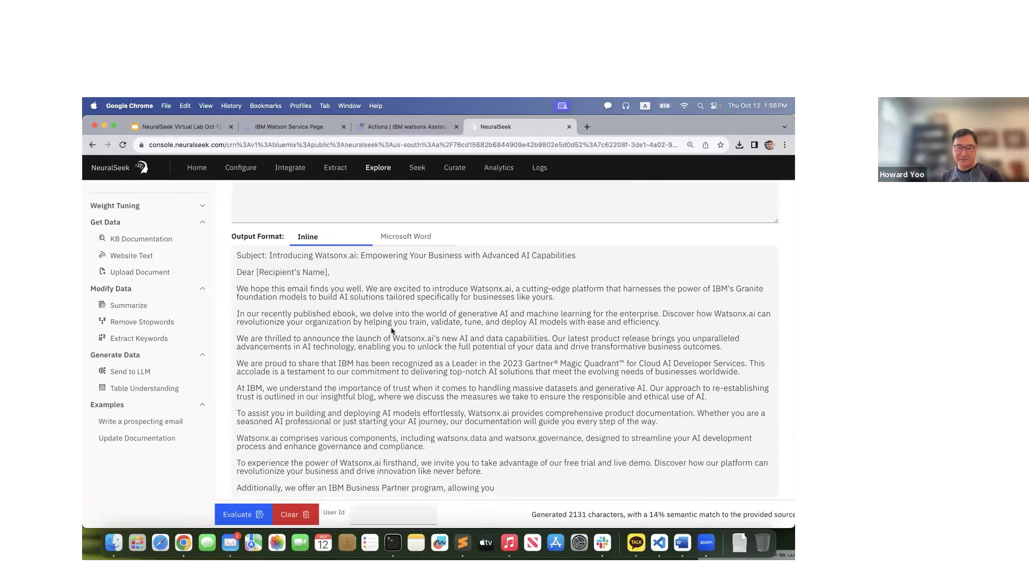
{"action": "scroll", "coordinate": [371, 268], "scroll_direction": "up", "scroll_amount": 5}
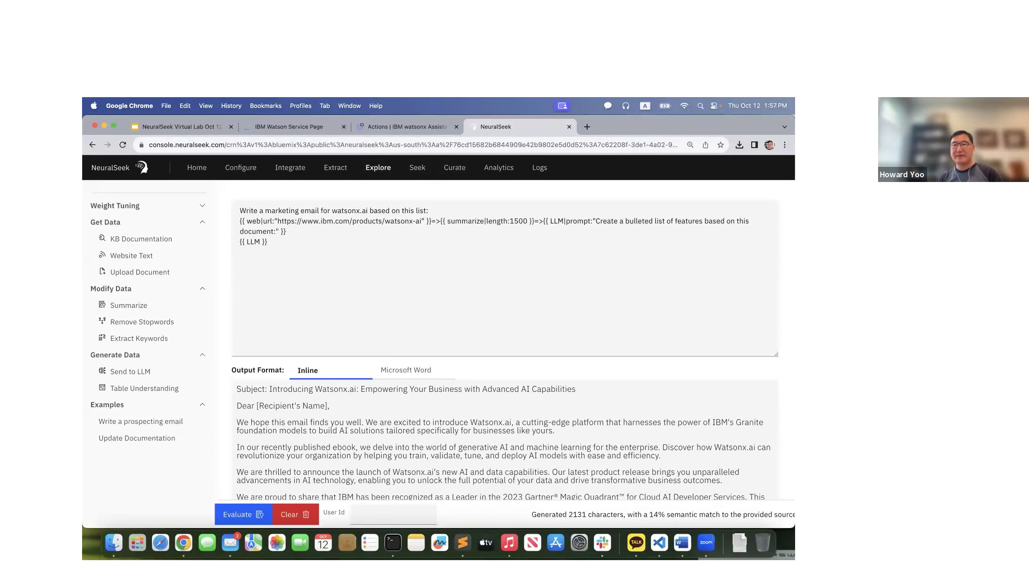
{"action": "scroll", "coordinate": [587, 424], "scroll_direction": "down", "scroll_amount": 5}
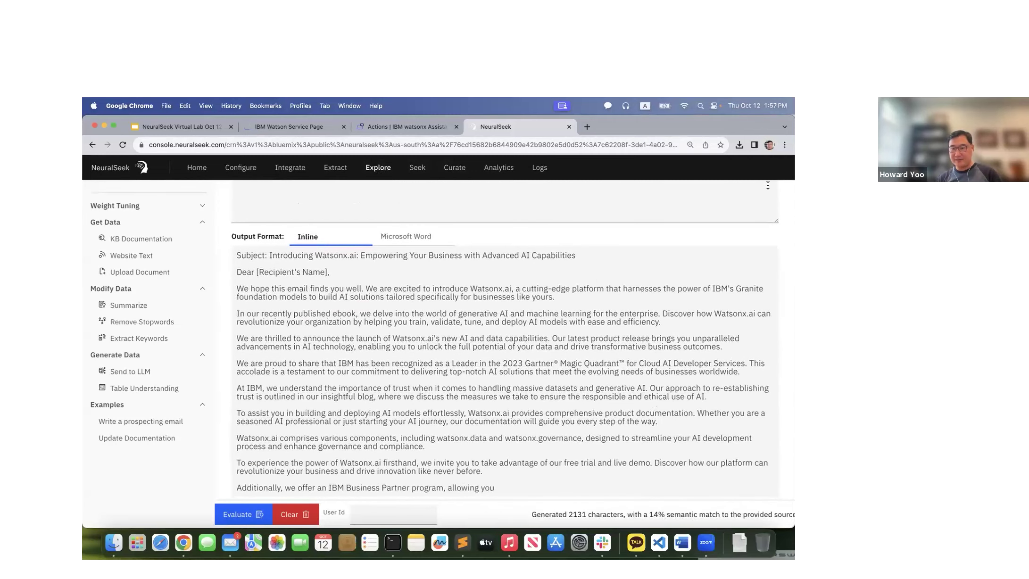
Examine the generated email's Semantic Score Details, including the semantic analysis, source coverage and unattributed terms, and close them.
{"action": "left_click", "coordinate": [785, 144]}
{"action": "left_click", "coordinate": [718, 274]}
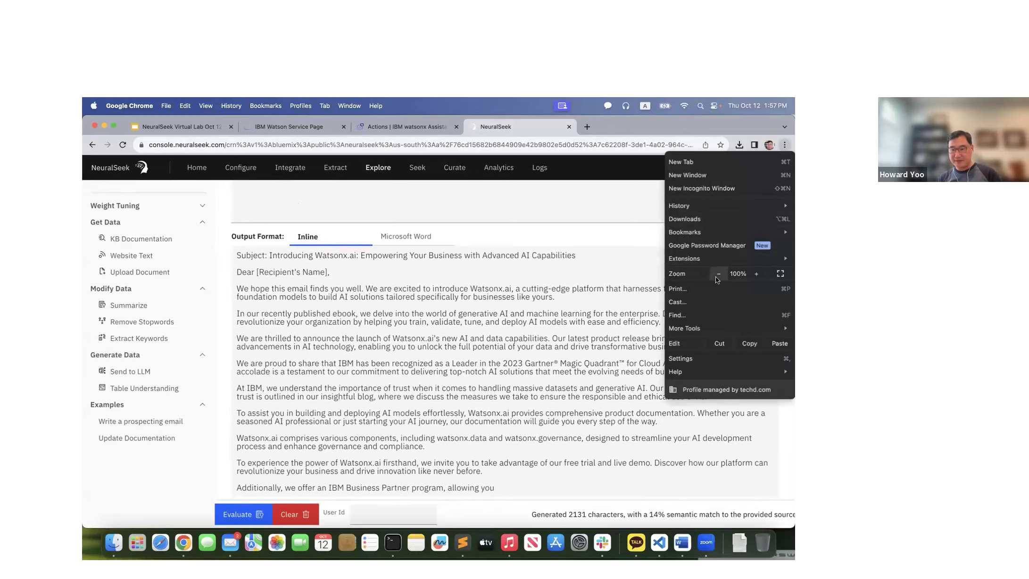
{"action": "left_click", "coordinate": [617, 310]}
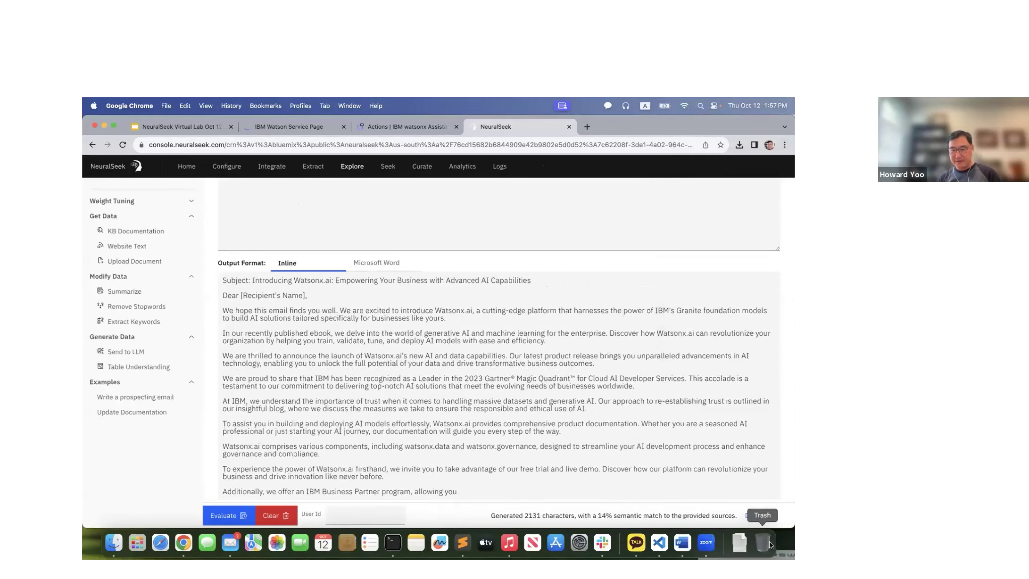
{"action": "left_click", "coordinate": [750, 516]}
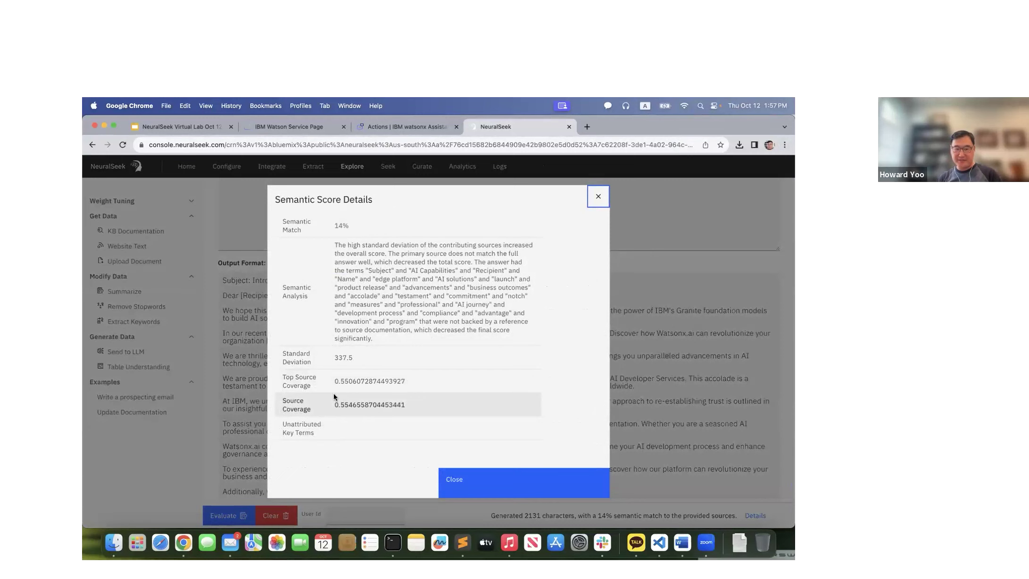
{"action": "scroll", "coordinate": [347, 413], "scroll_direction": "down", "scroll_amount": 2}
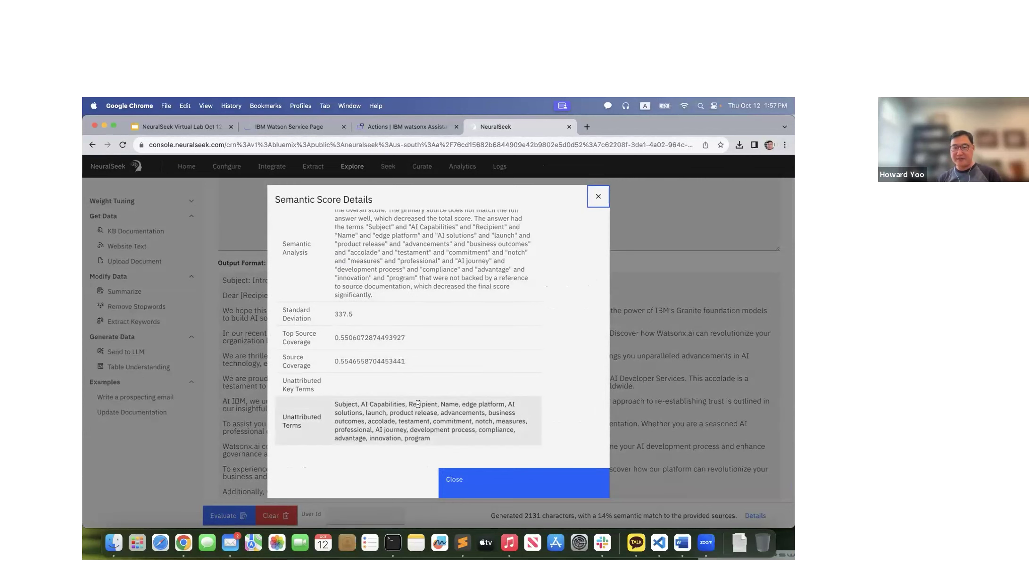
{"action": "scroll", "coordinate": [437, 377], "scroll_direction": "up", "scroll_amount": 3}
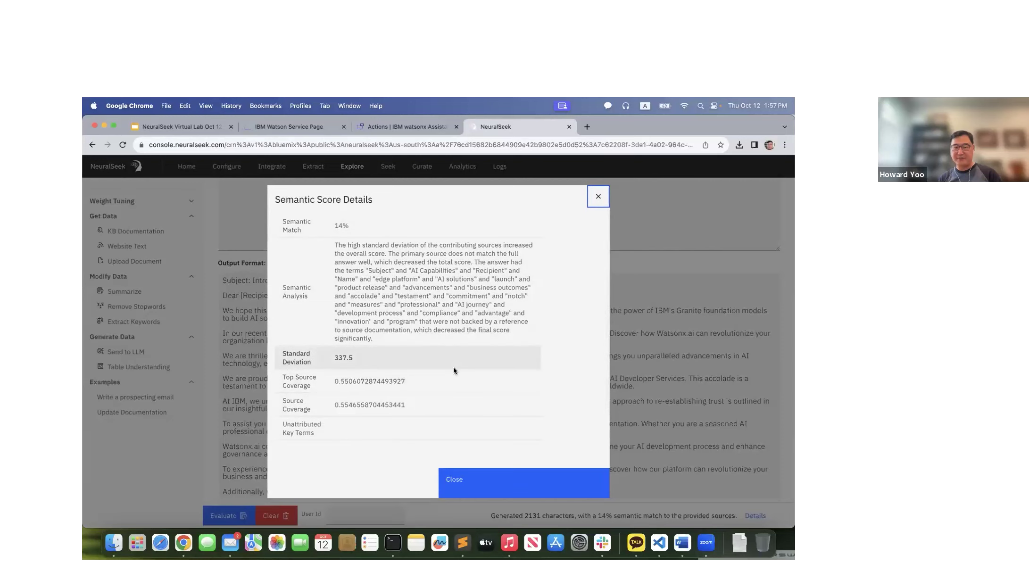
{"action": "scroll", "coordinate": [453, 367], "scroll_direction": "down", "scroll_amount": 2}
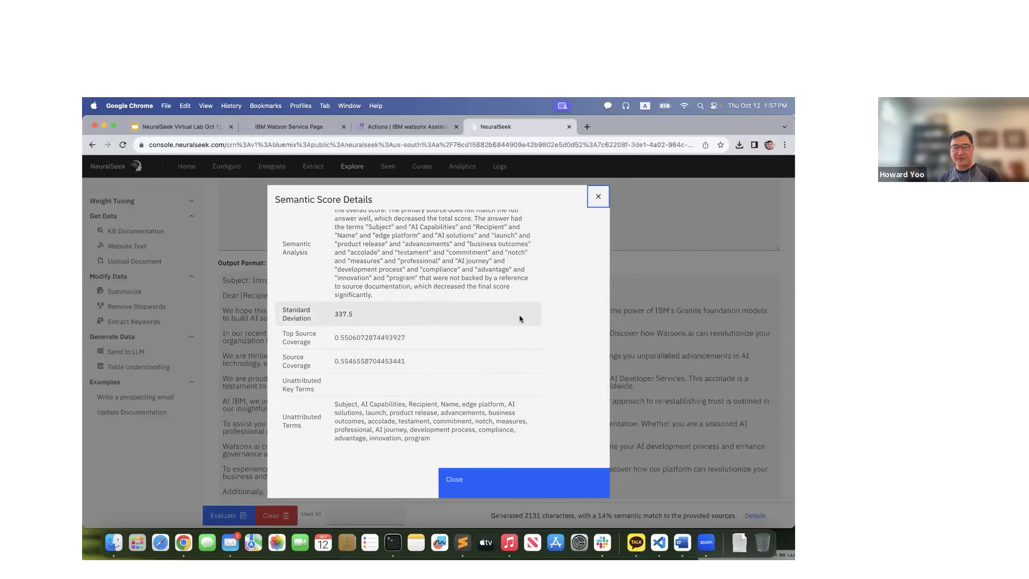
{"action": "left_click", "coordinate": [604, 197]}
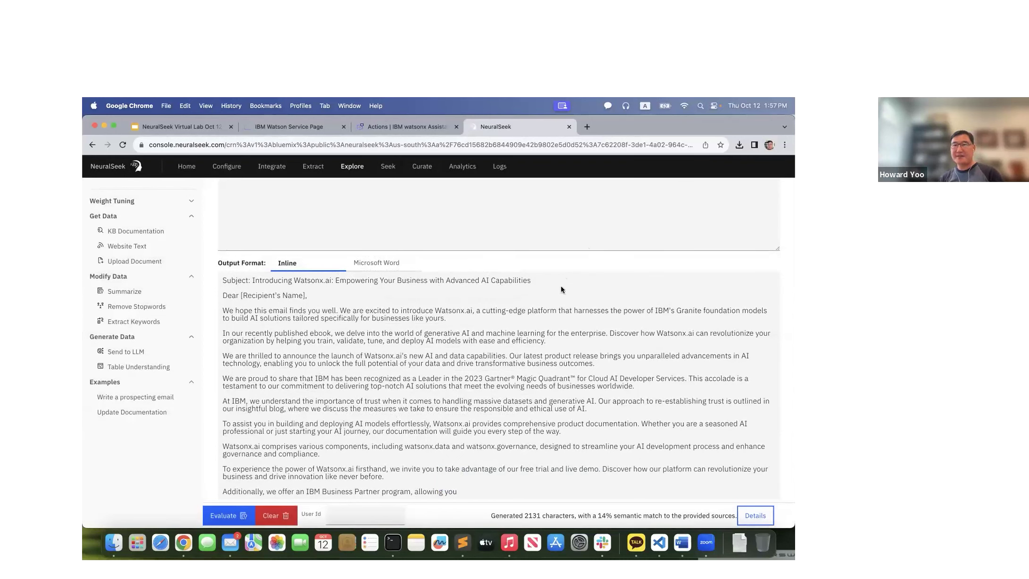
Clear the example prompt and insert a KB Documentation query for "blog post about IBM analytics".
{"action": "left_click", "coordinate": [271, 517]}
{"action": "scroll", "coordinate": [325, 361], "scroll_direction": "up", "scroll_amount": 1}
{"action": "scroll", "coordinate": [325, 361], "scroll_direction": "up", "scroll_amount": 3}
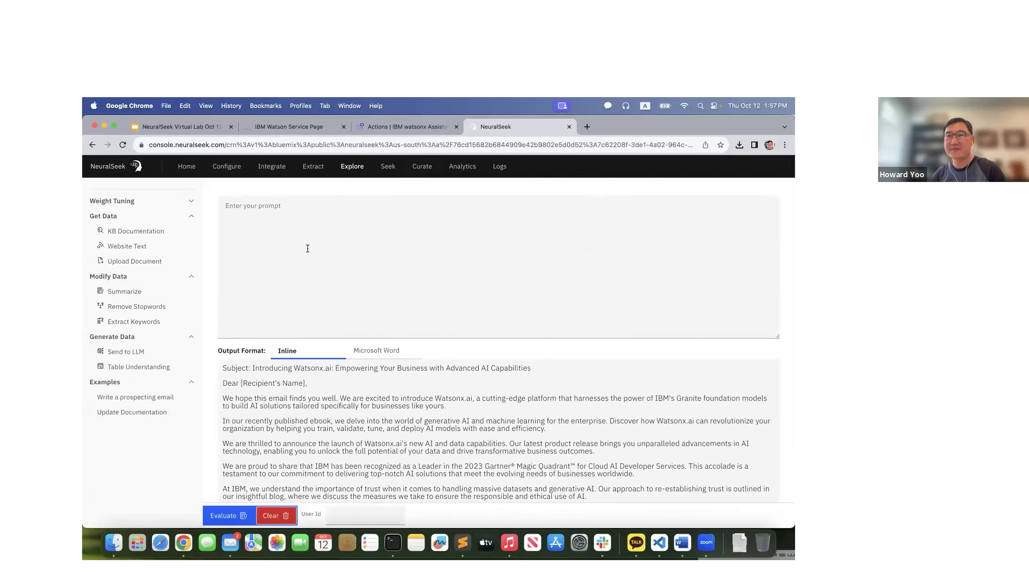
{"action": "left_click", "coordinate": [122, 234]}
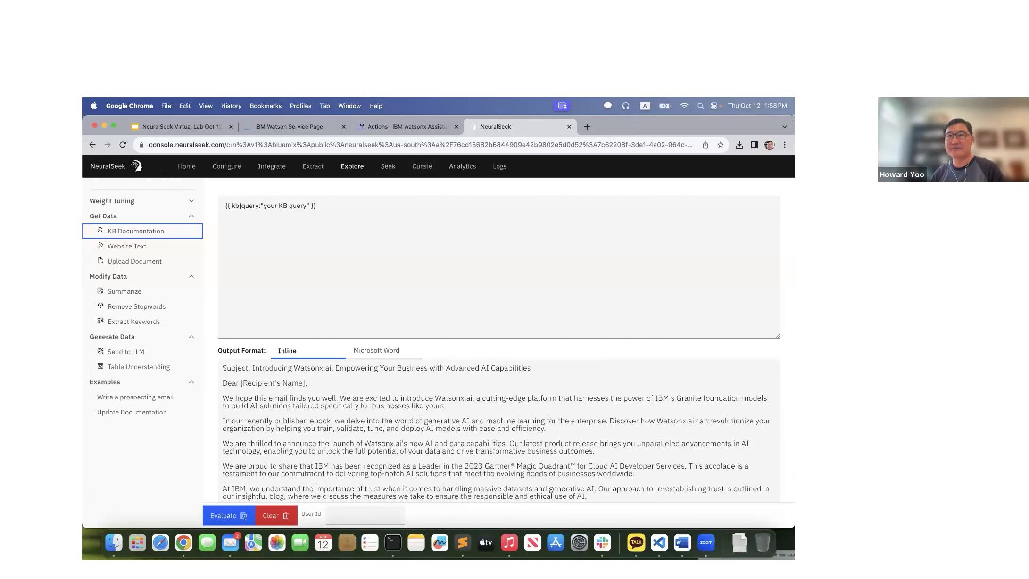
{"action": "left_click_drag", "start_coordinate": [263, 206], "coordinate": [304, 207]}
{"action": "key", "text": "BackSpace"}
{"action": "type", "text": "blog"}
{"action": "key", "text": "Delete"}
{"action": "type", "text": "post"}
{"action": "type", "text": " about IBM "}
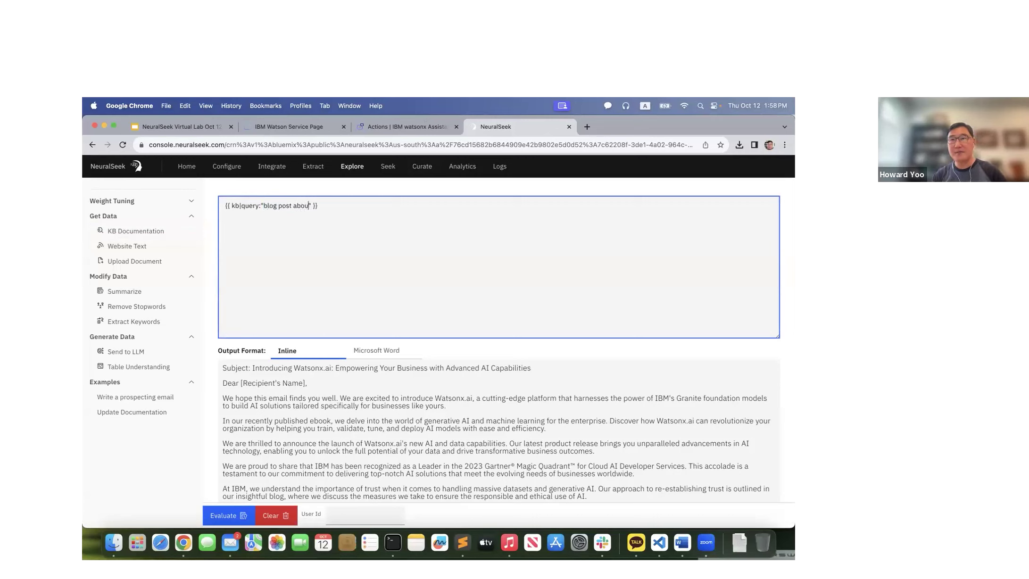
{"action": "type", "text": "an"}
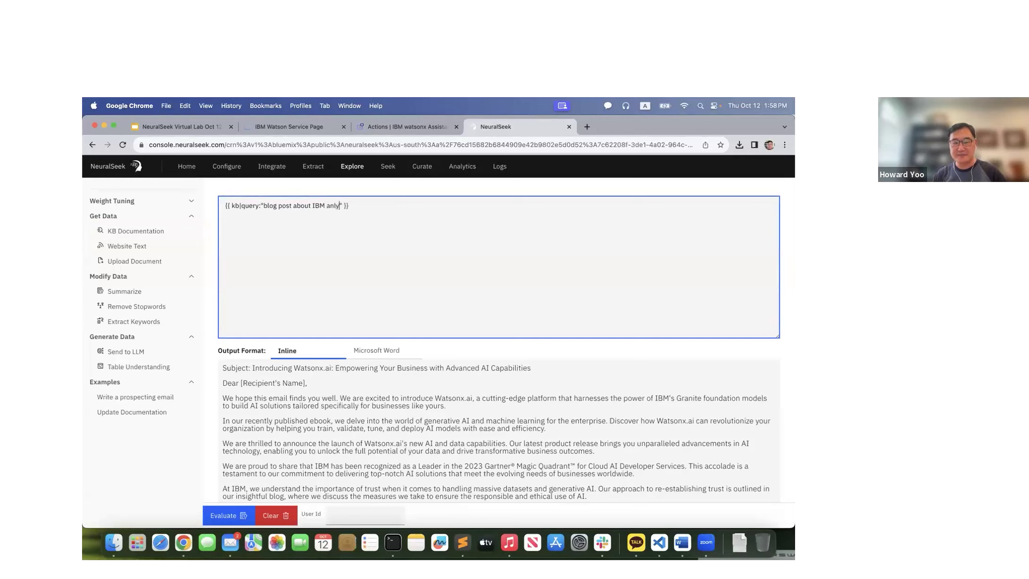
{"action": "type", "text": "alytics"}
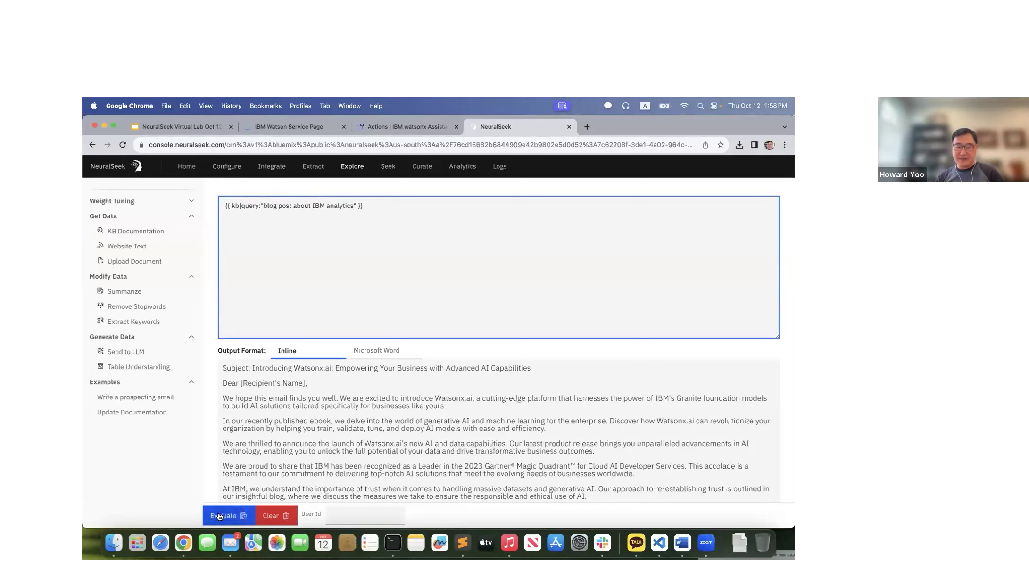
Evaluate the knowledge-base query and look through the returned documentation passages.
{"action": "left_click", "coordinate": [219, 517]}
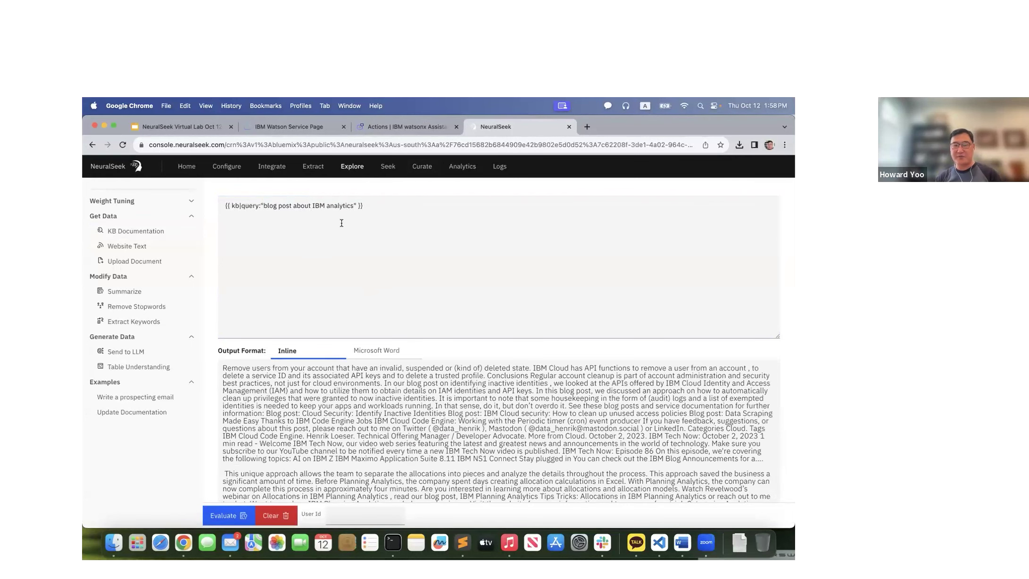
{"action": "left_click", "coordinate": [387, 205]}
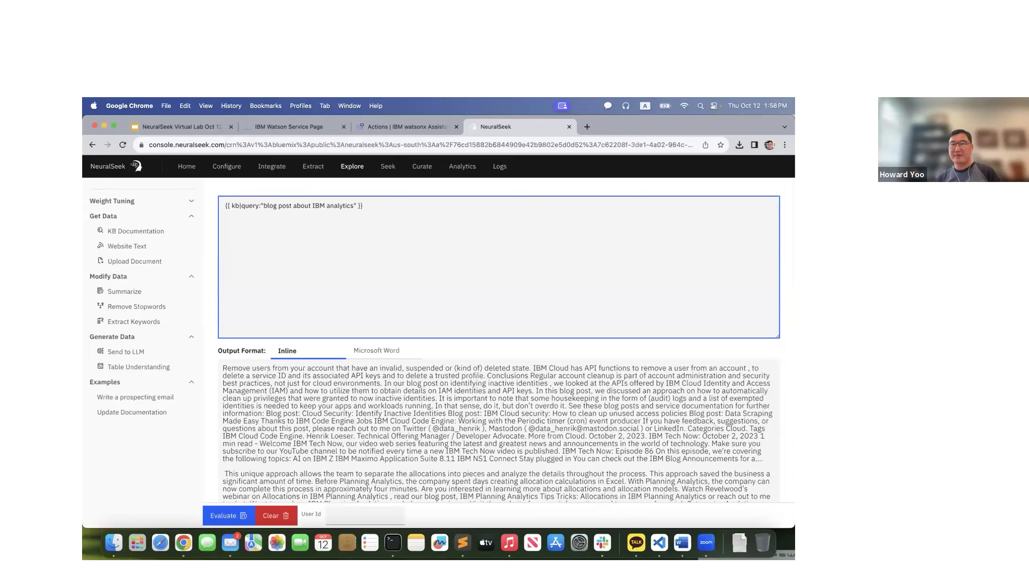
{"action": "scroll", "coordinate": [405, 413], "scroll_direction": "down", "scroll_amount": 15}
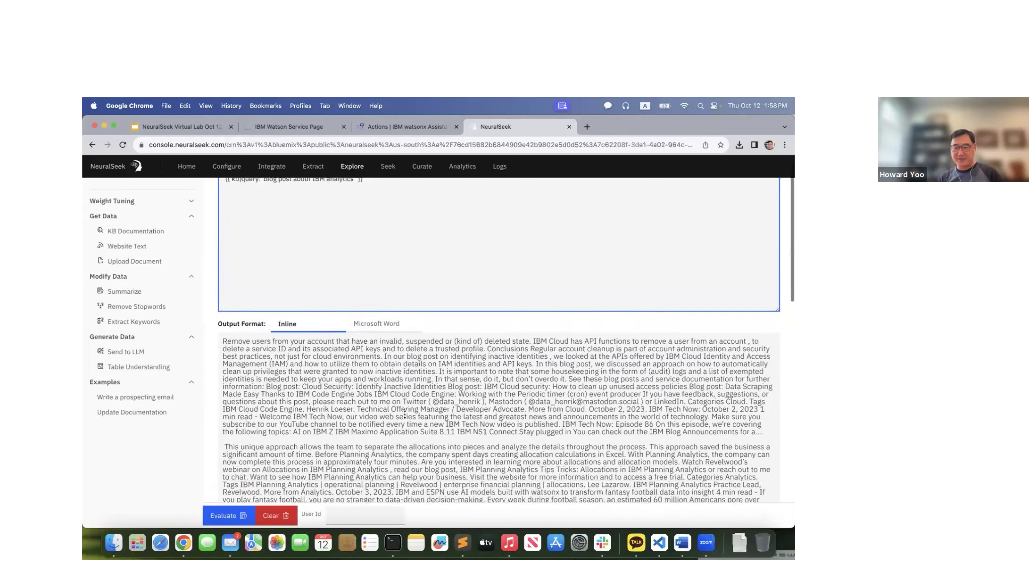
{"action": "scroll", "coordinate": [405, 413], "scroll_direction": "up", "scroll_amount": 15}
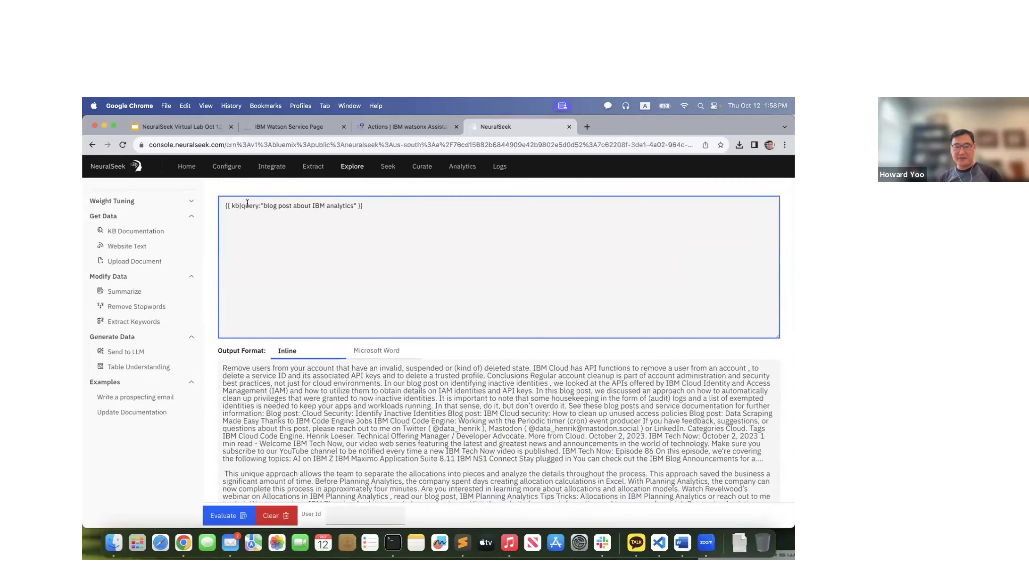
Chain a Summarize operation with length 100 onto the knowledge-base query and evaluate the prompt.
{"action": "left_click", "coordinate": [125, 295]}
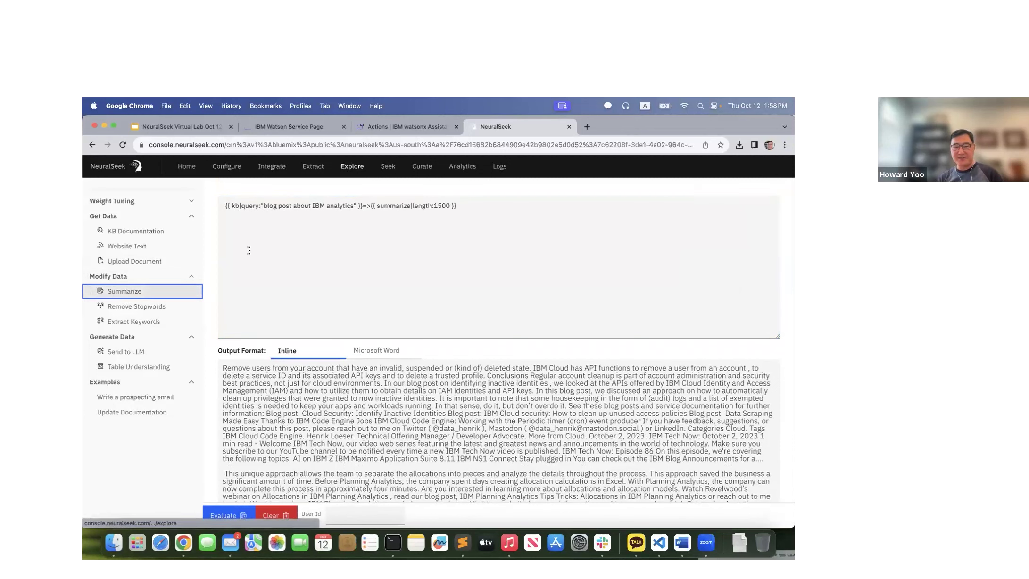
{"action": "double_click", "coordinate": [443, 206]}
{"action": "type", "text": "100"}
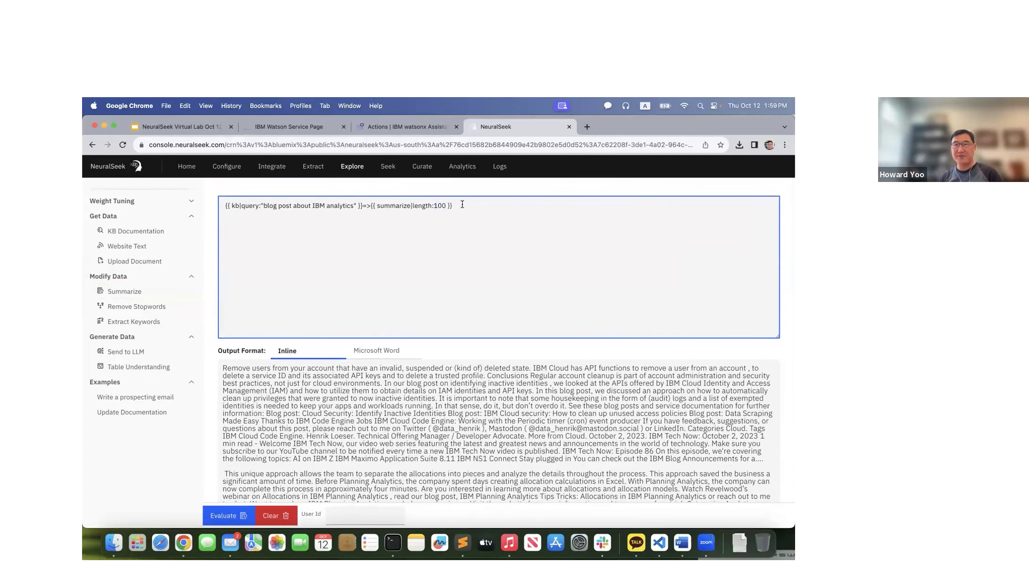
{"action": "left_click", "coordinate": [218, 515]}
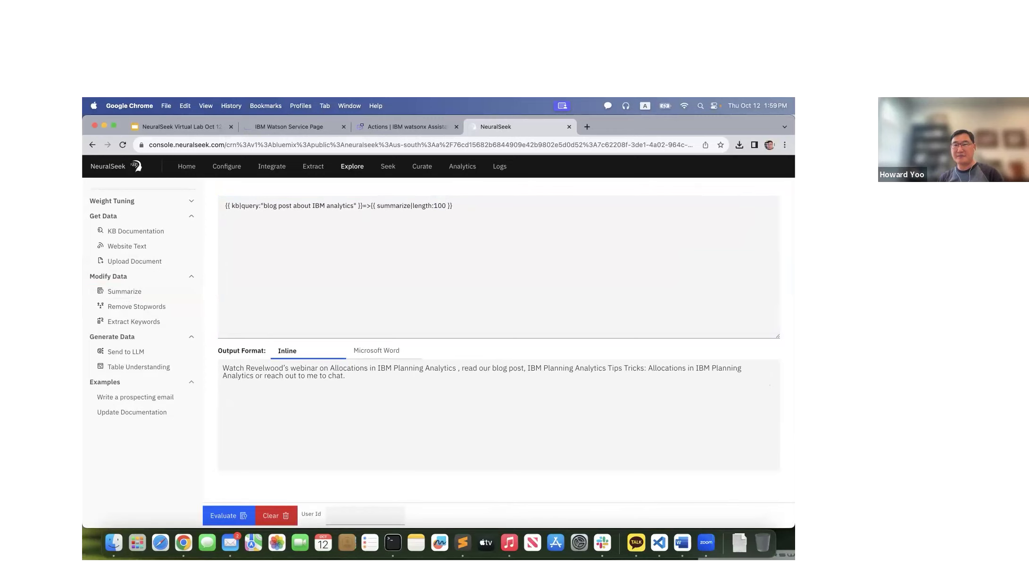
Put "Write an overview of :" before the summarized knowledge-base query, append {{ LLM }} after it, and evaluate the prompt.
{"action": "left_click", "coordinate": [476, 204]}
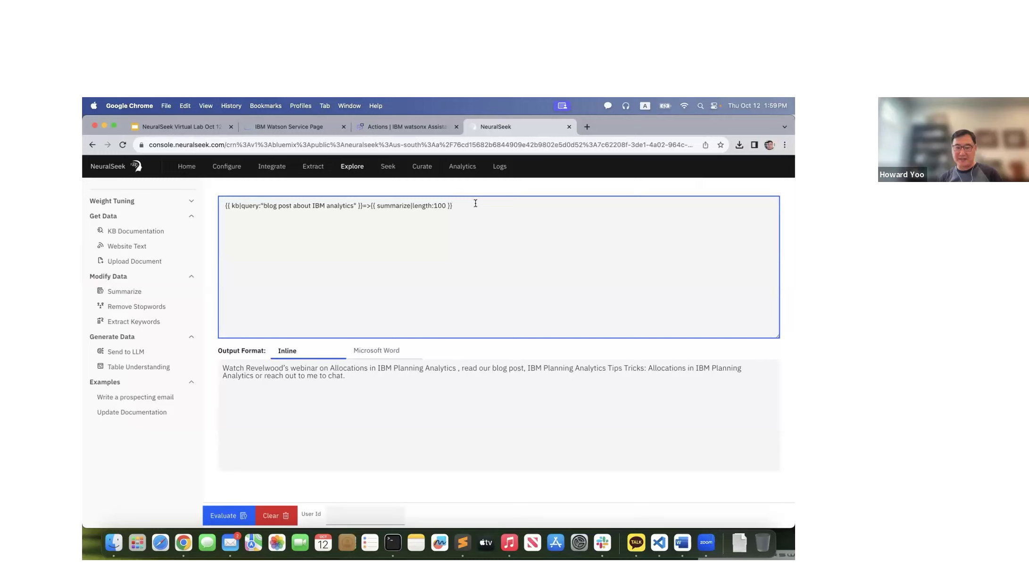
{"action": "key", "text": "Return"}
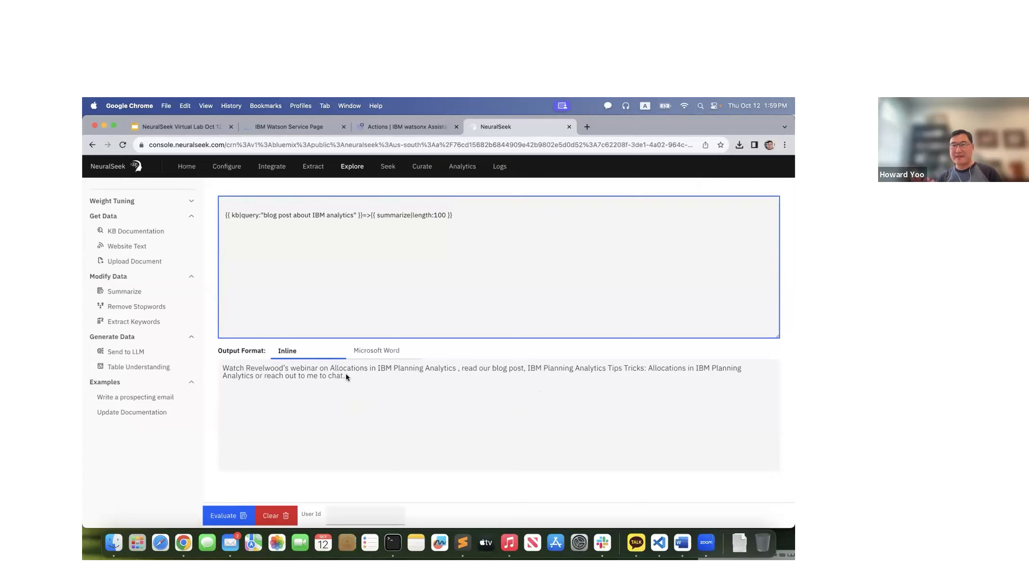
{"action": "type", "text": "Write"}
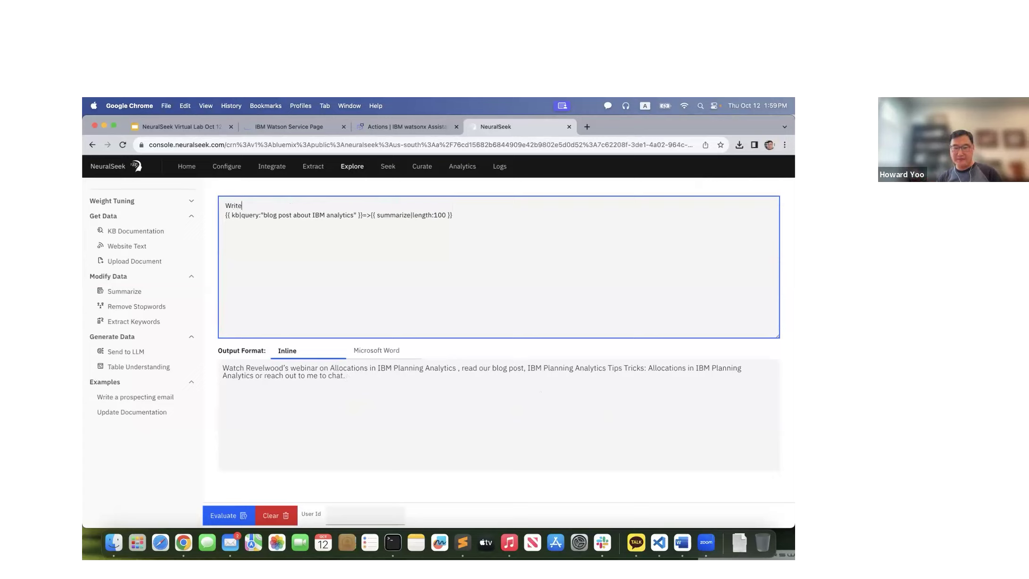
{"action": "type", "text": " an overview of :"}
{"action": "left_click", "coordinate": [510, 220]}
{"action": "type", "text": "{{ LLM }}"}
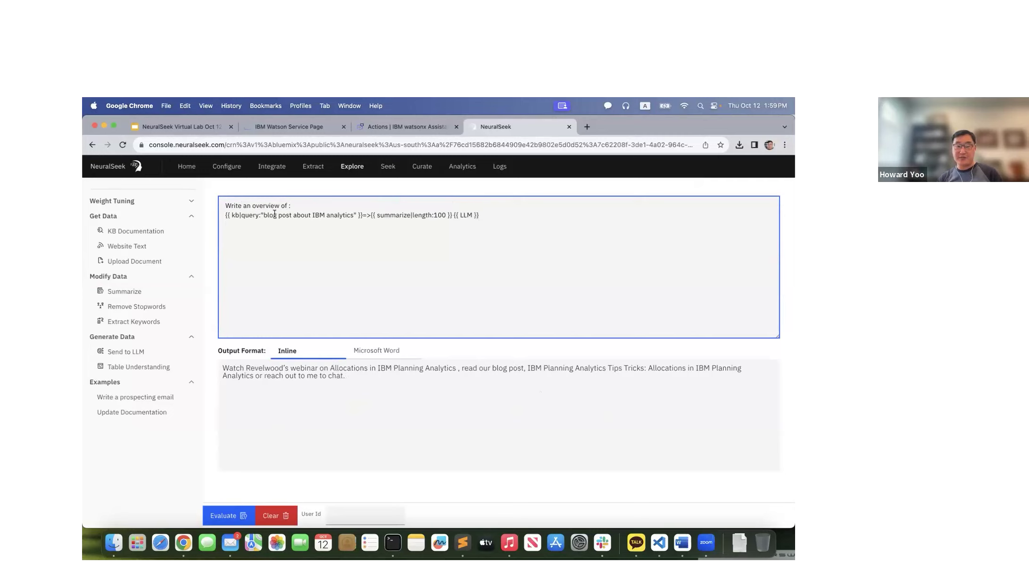
{"action": "left_click", "coordinate": [220, 515]}
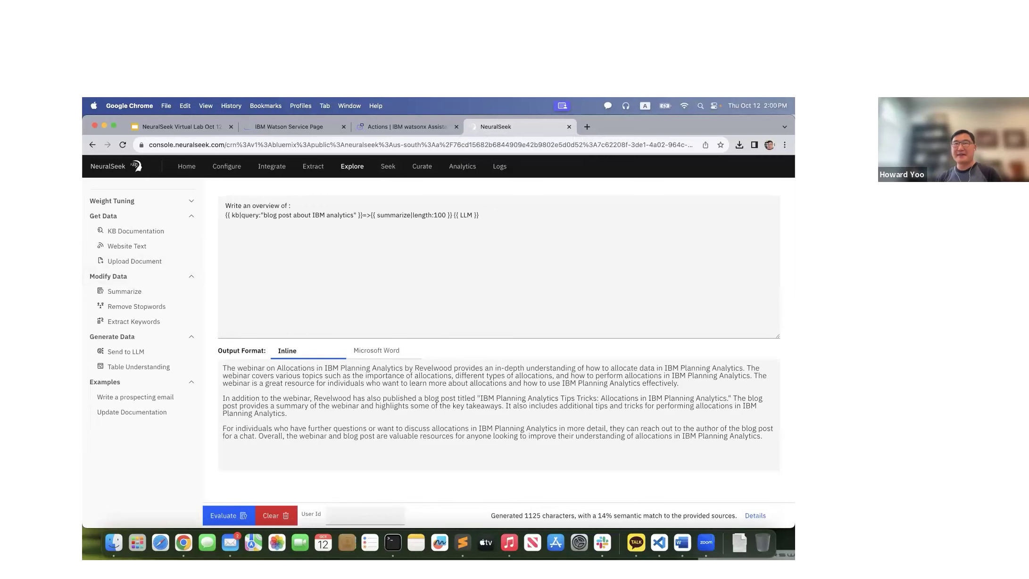
Switch to the NeuralSeek Virtual Lab presentation to view its Modules slide.
{"action": "left_click", "coordinate": [182, 127]}
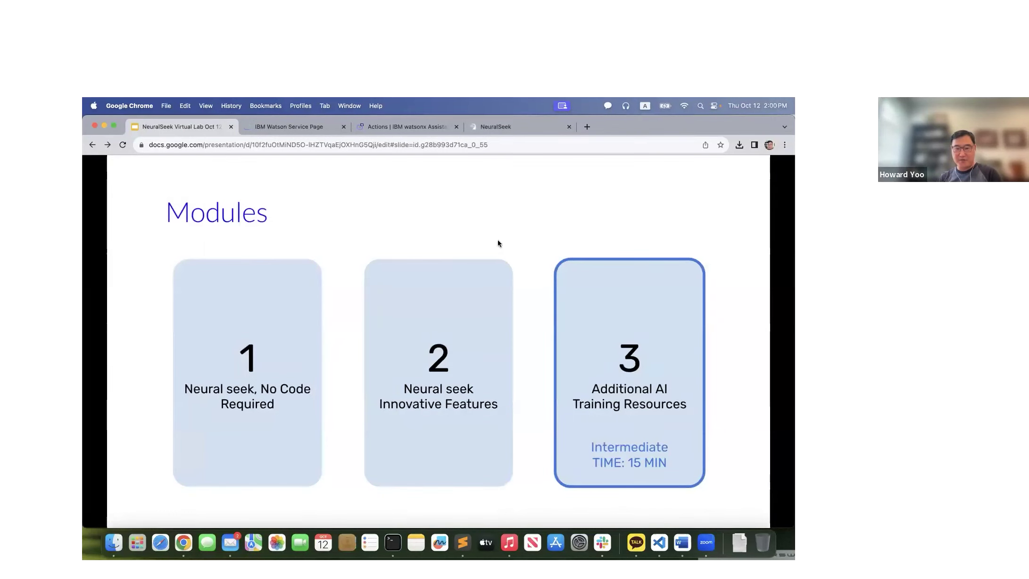
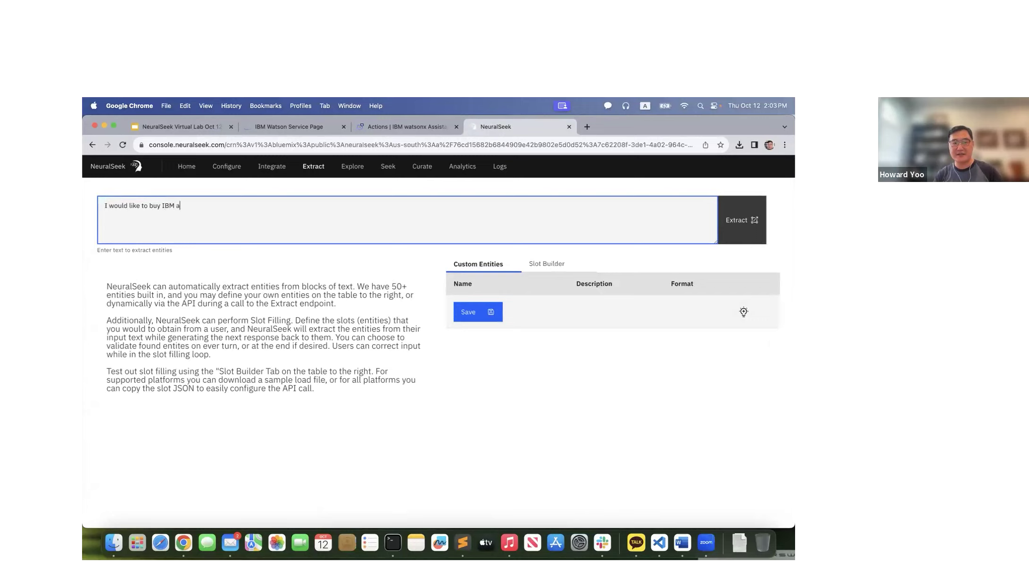
Extract entities from the sentence about buying IBM analytics, and again after rewording it to "I would like buy NeuralSeek".
{"action": "left_click", "coordinate": [740, 225]}
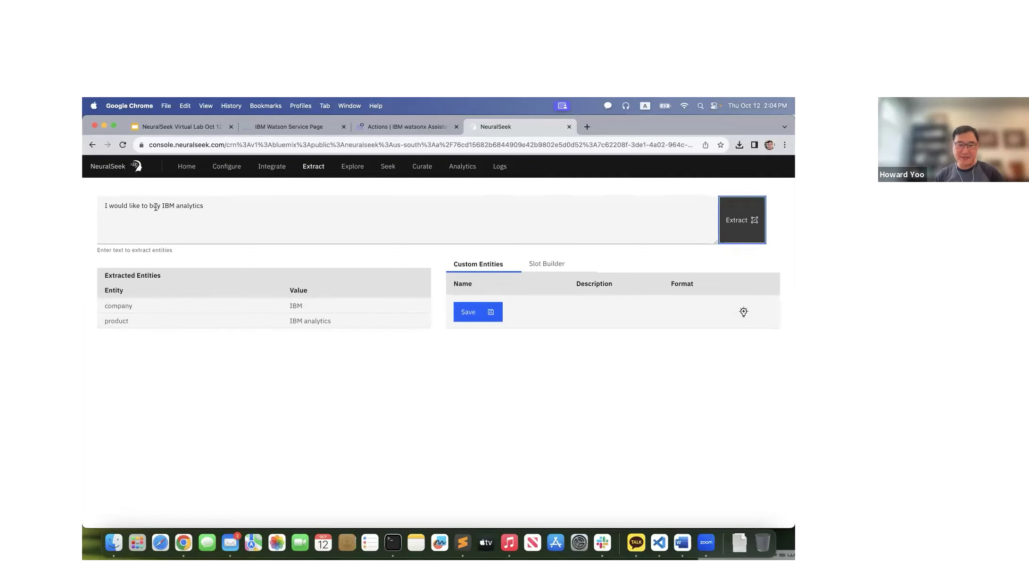
{"action": "left_click_drag", "start_coordinate": [143, 207], "coordinate": [257, 208]}
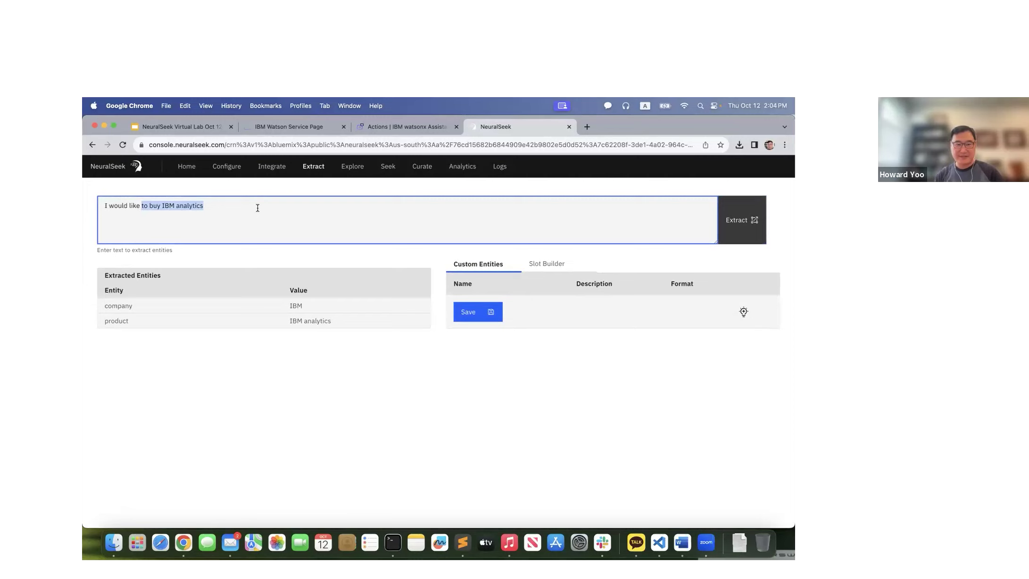
{"action": "type", "text": "buy NeuralSeek"}
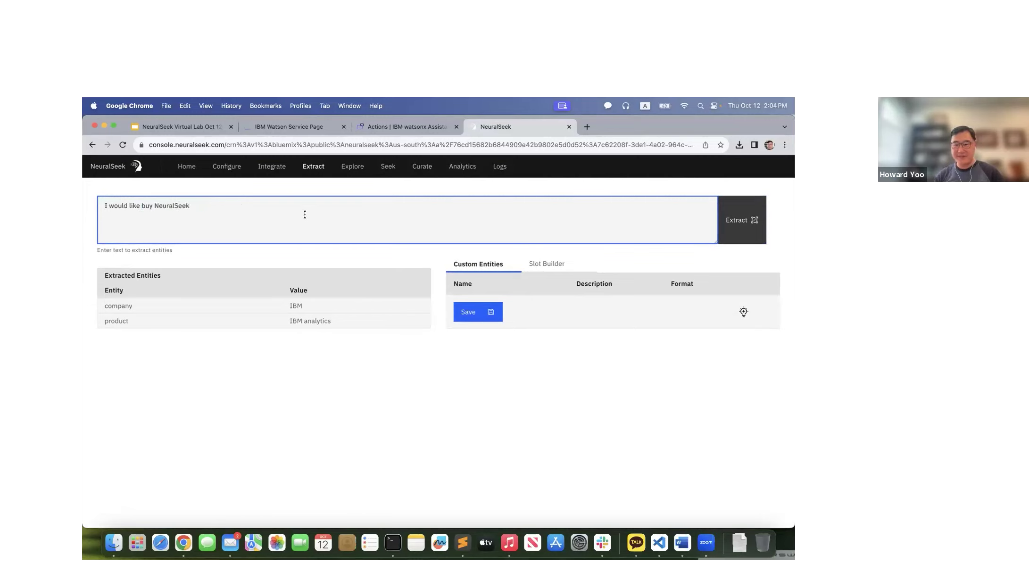
{"action": "left_click", "coordinate": [741, 220]}
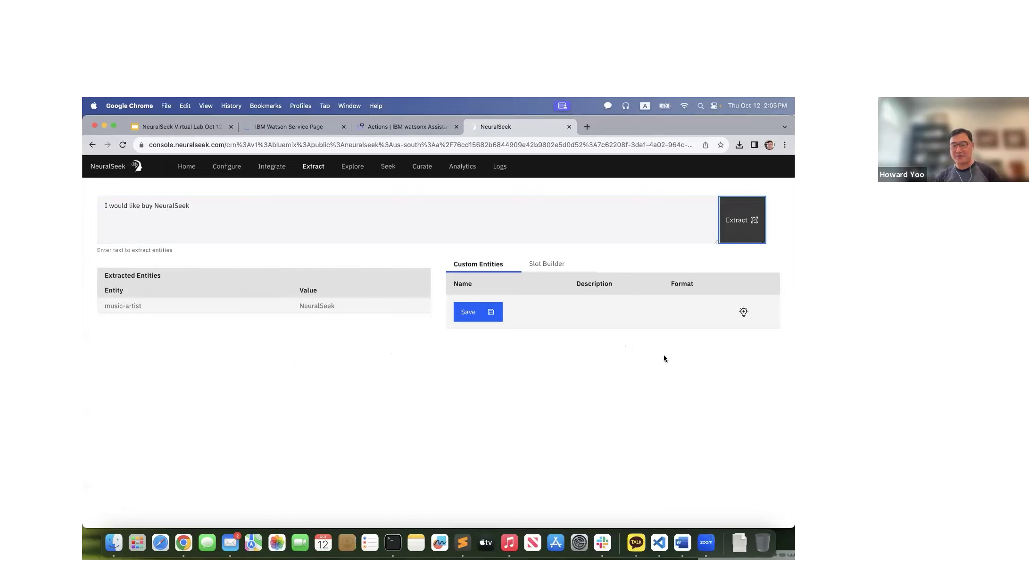
Add a custom entity row and name the entity "software product".
{"action": "left_click", "coordinate": [744, 314]}
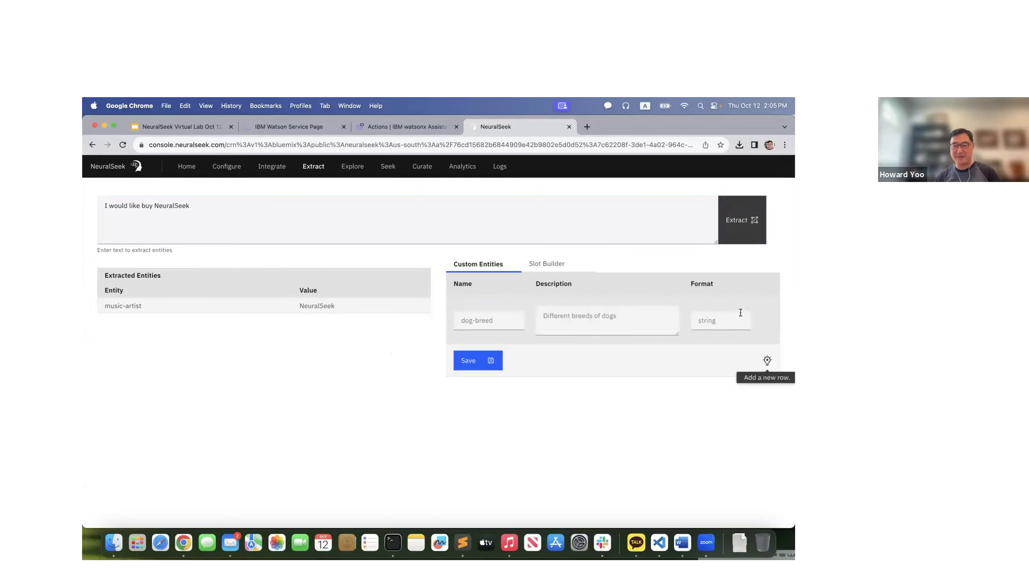
{"action": "left_click", "coordinate": [485, 319]}
{"action": "type", "text": "product"}
{"action": "key", "text": "BackSpace"}
{"action": "key", "text": "BackSpace"}
{"action": "key", "text": "BackSpace"}
{"action": "key", "text": "BackSpace"}
{"action": "key", "text": "BackSpace"}
{"action": "key", "text": "BackSpace"}
{"action": "key", "text": "BackSpace"}
{"action": "type", "text": "software product"}
Describe the custom entity as "NeuralSeek, IBM analytics, IBM cloud pak" and save it.
{"action": "left_click", "coordinate": [594, 329]}
{"action": "type", "text": "NeuralSeek, IBM W"}
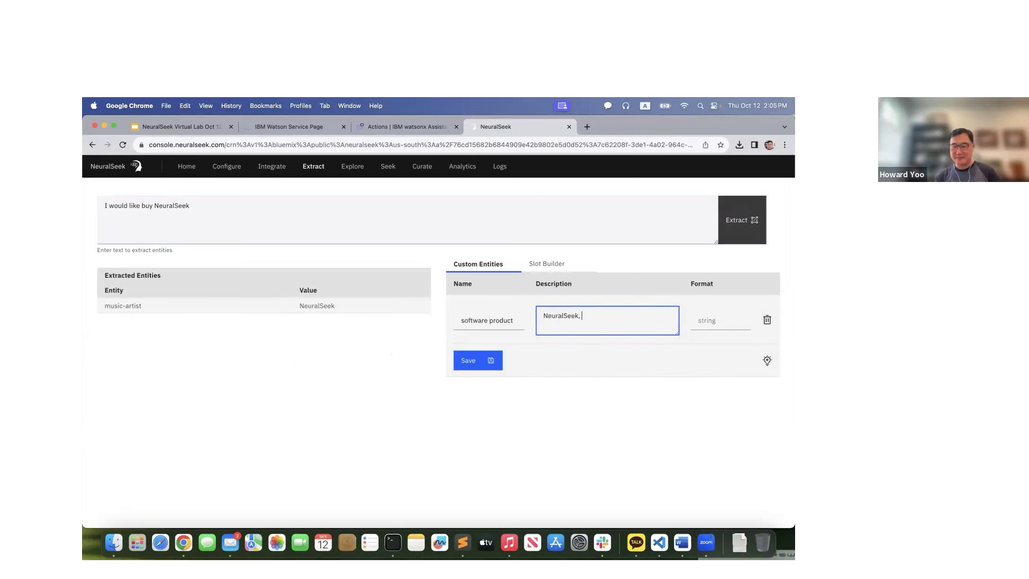
{"action": "key", "text": "BackSpace"}
{"action": "key", "text": "BackSpace"}
{"action": "key", "text": "BackSpace"}
{"action": "key", "text": "BackSpace"}
{"action": "type", "text": "BM analytics, IB"}
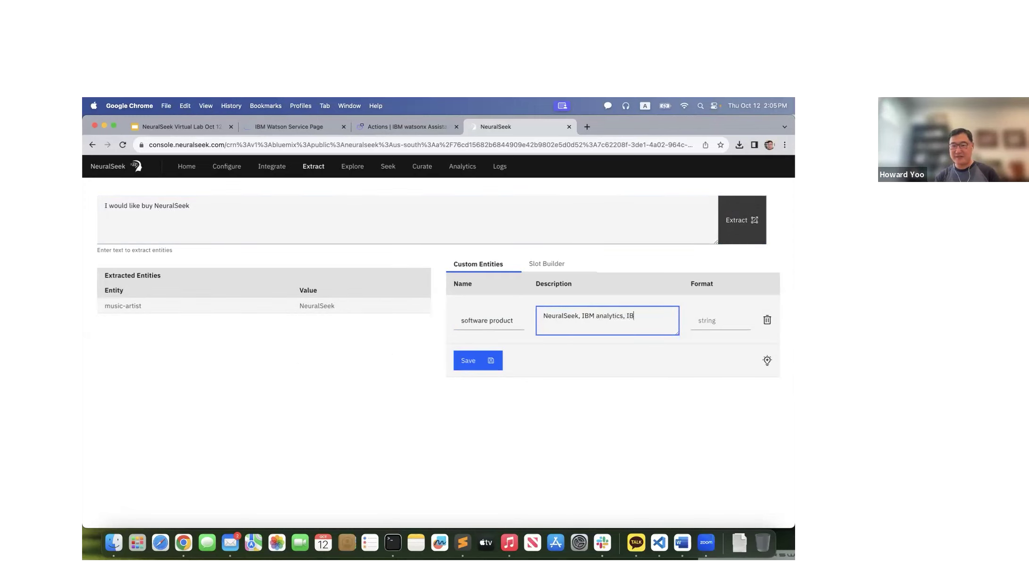
{"action": "type", "text": "M cloud pak"}
{"action": "left_click", "coordinate": [469, 369]}
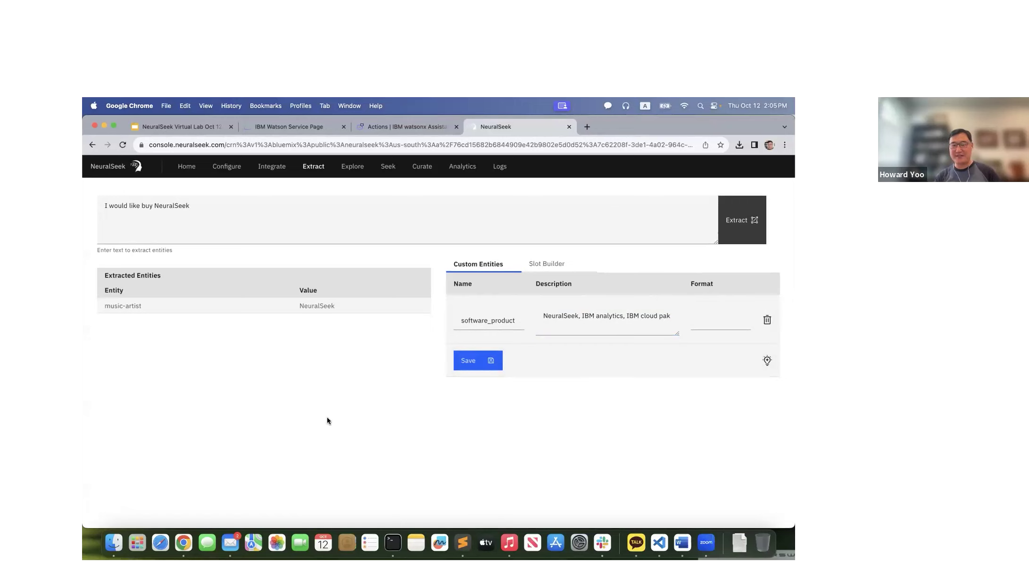
Extract the entities of the NeuralSeek sentence again using the saved custom entity.
{"action": "left_click", "coordinate": [215, 206]}
{"action": "left_click", "coordinate": [729, 233]}
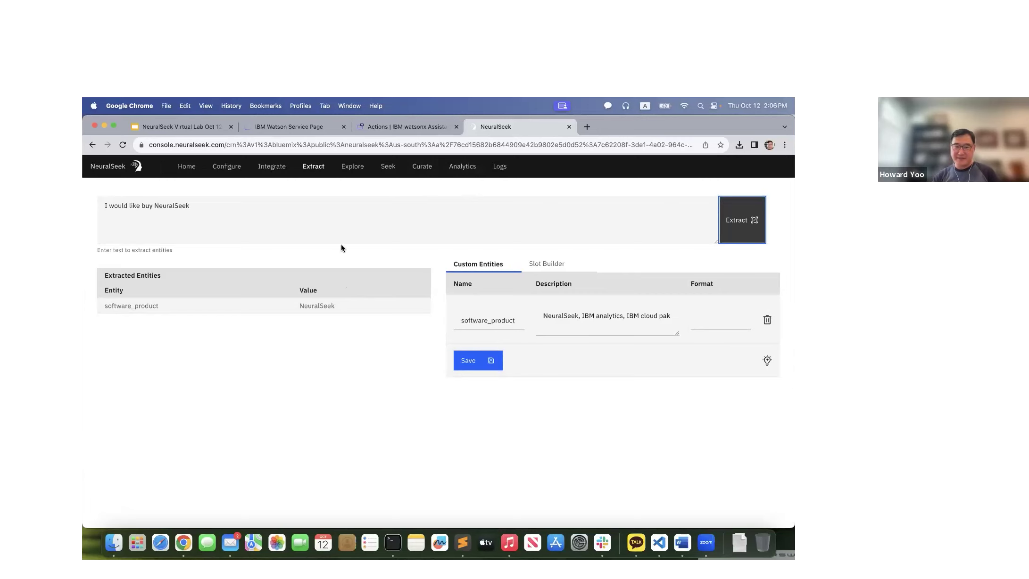
Show NeuralSeek's Curate list, then switch to watsonx Assistant and list the actions created by you with the preview hidden.
{"action": "left_click", "coordinate": [422, 171]}
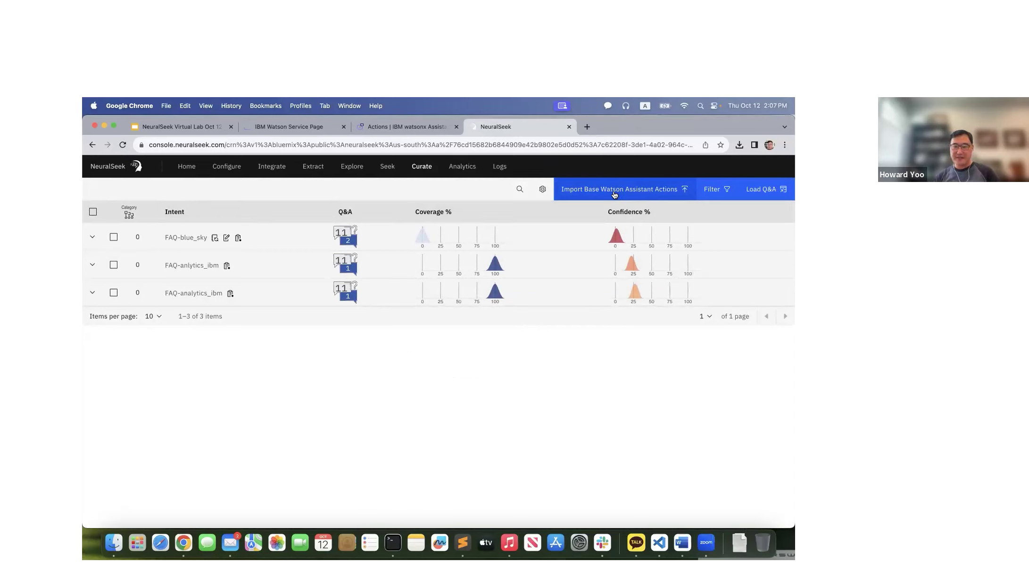
{"action": "left_click", "coordinate": [389, 126]}
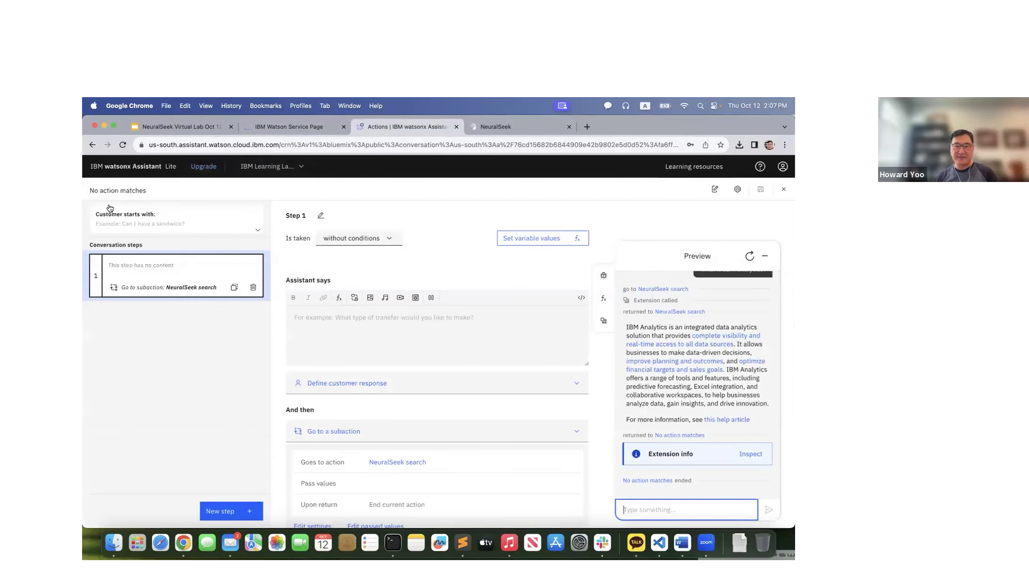
{"action": "left_click", "coordinate": [784, 189]}
{"action": "left_click", "coordinate": [143, 230]}
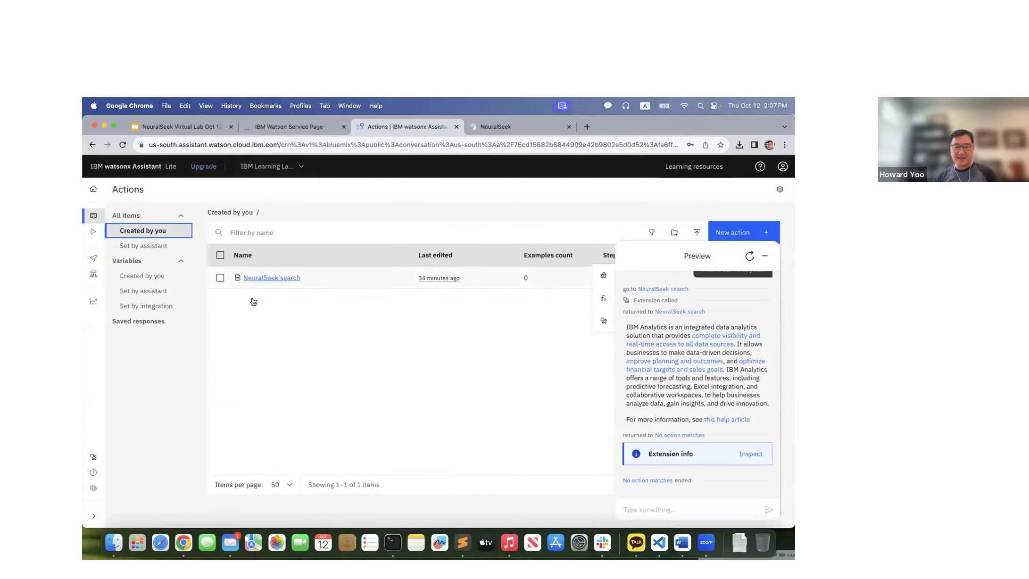
{"action": "left_click", "coordinate": [765, 256]}
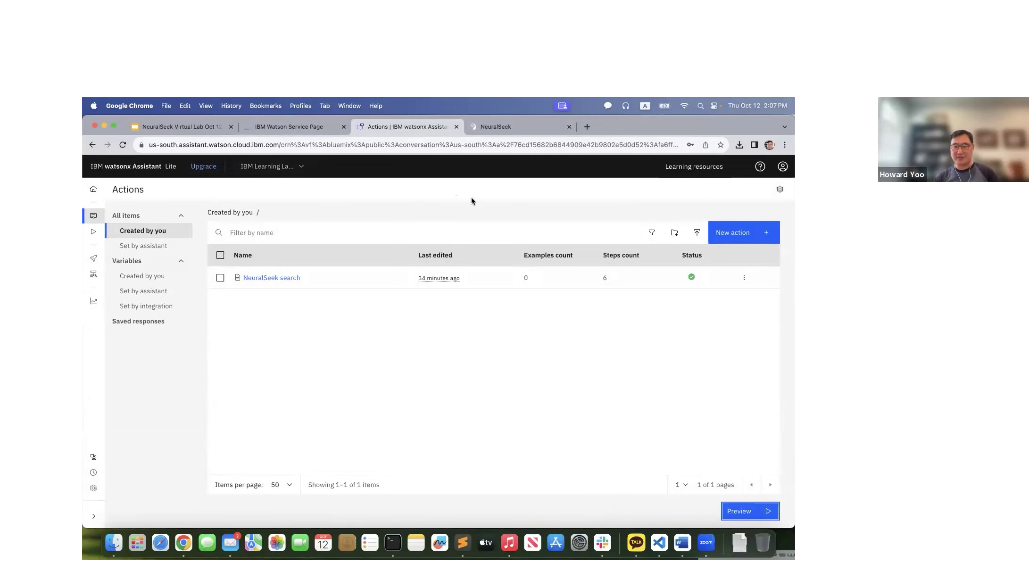
{"action": "left_click", "coordinate": [780, 190]}
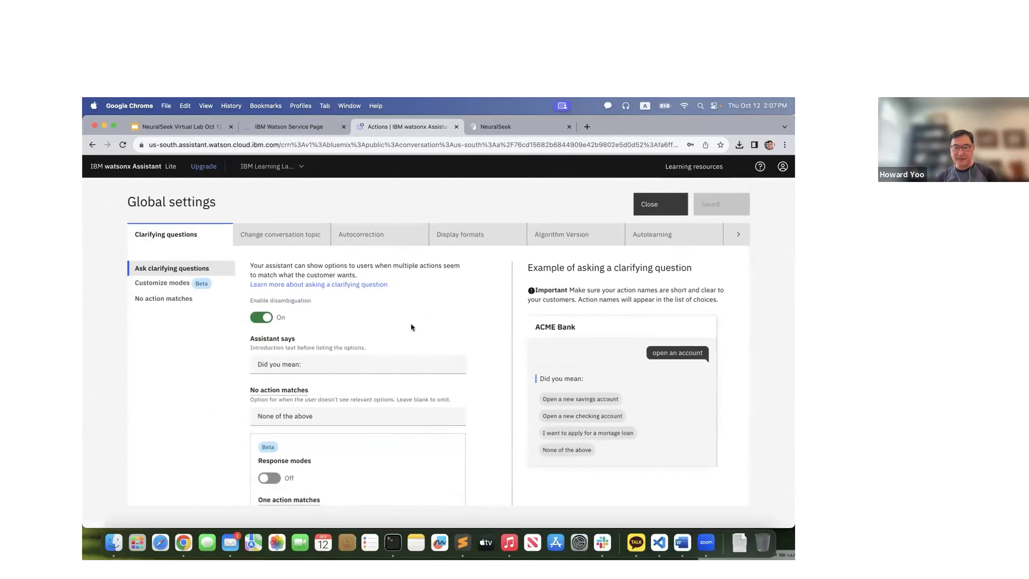
{"action": "left_click", "coordinate": [738, 234]}
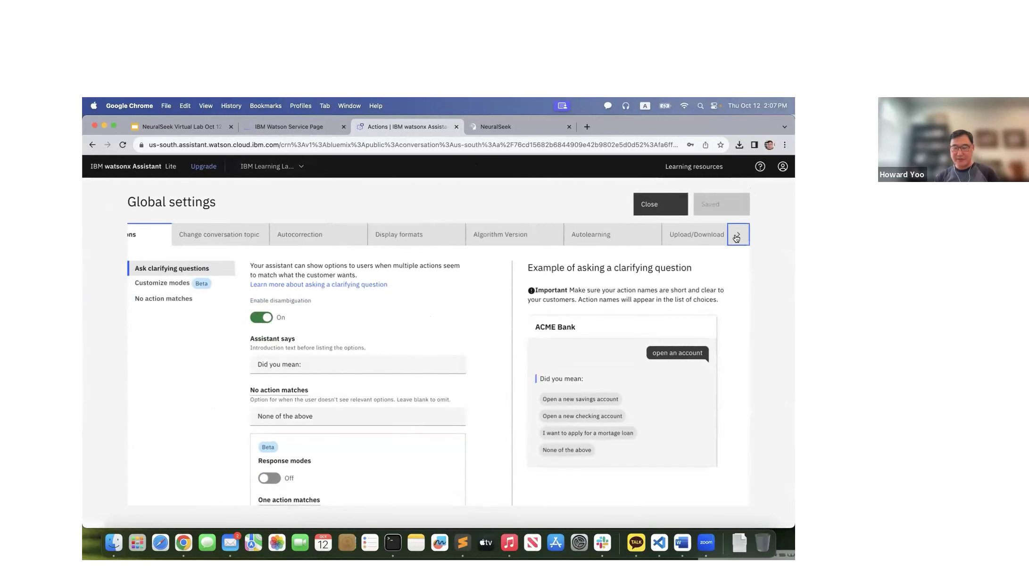
{"action": "left_click", "coordinate": [647, 206]}
{"action": "left_click", "coordinate": [406, 358]}
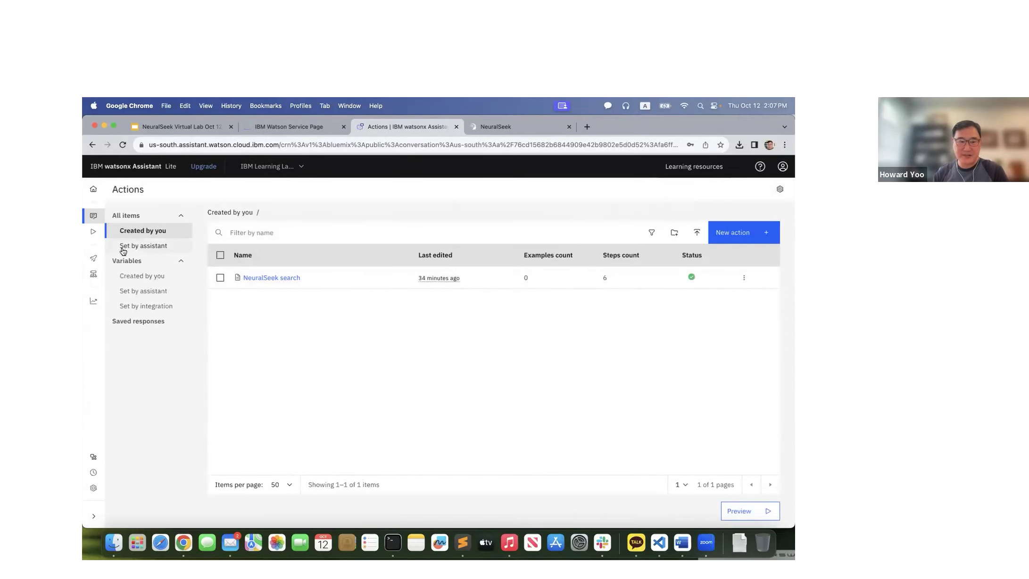
Download the assistant's existing content as a JSON file from the global settings and return to NeuralSeek's Curate list.
{"action": "left_click", "coordinate": [781, 191]}
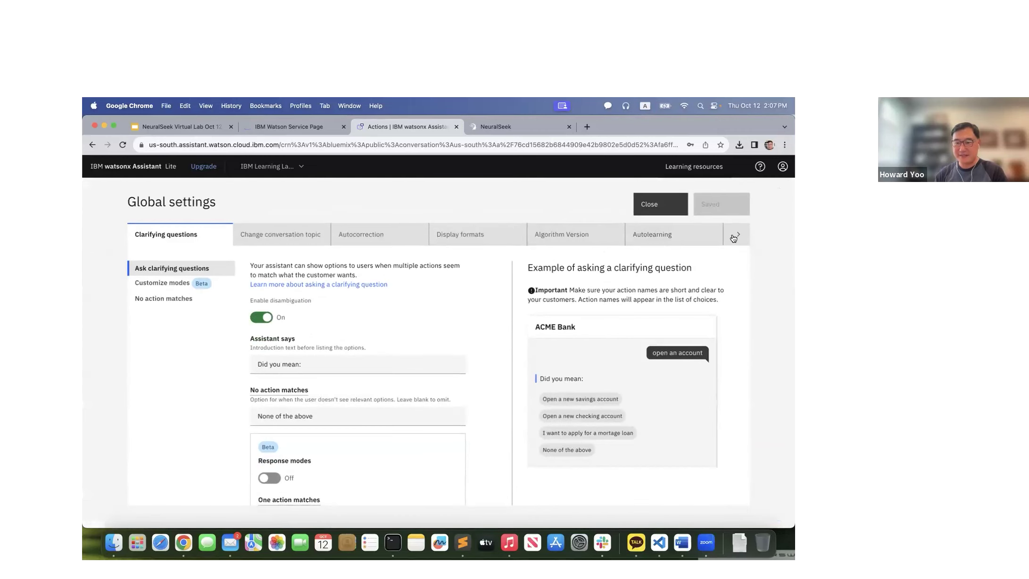
{"action": "left_click", "coordinate": [734, 236]}
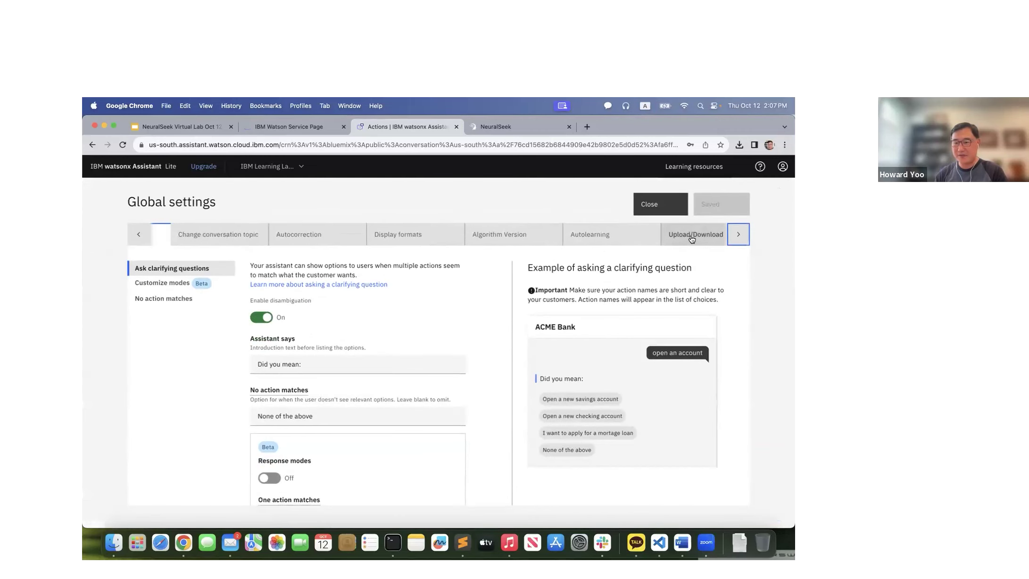
{"action": "left_click", "coordinate": [139, 244]}
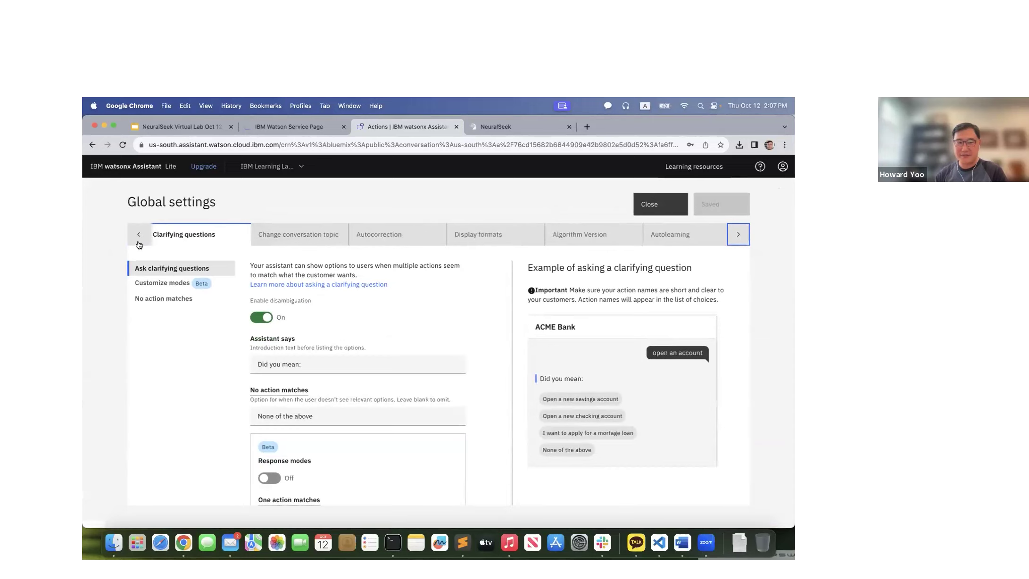
{"action": "left_click", "coordinate": [738, 234]}
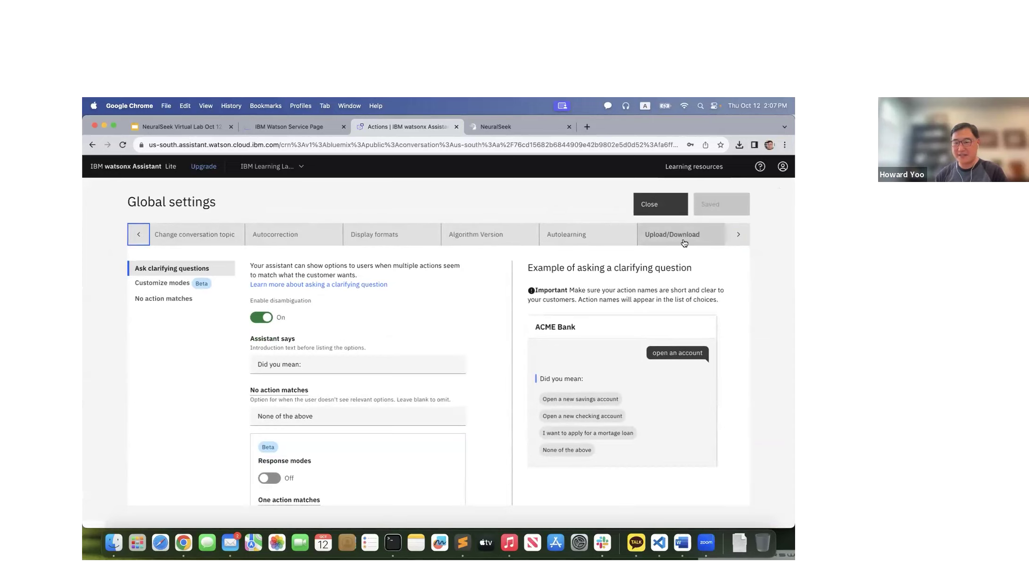
{"action": "left_click", "coordinate": [675, 241]}
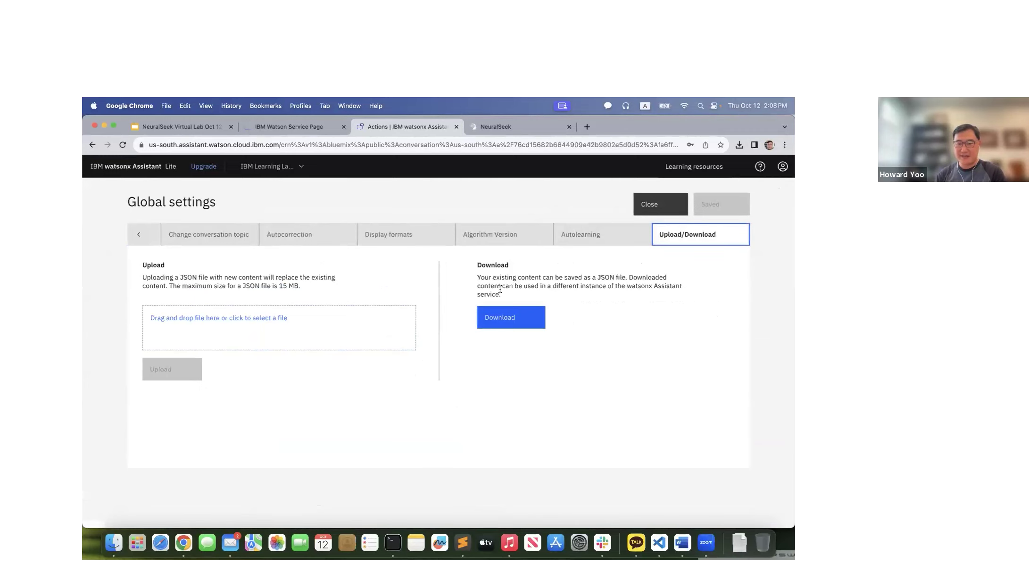
{"action": "left_click", "coordinate": [509, 318]}
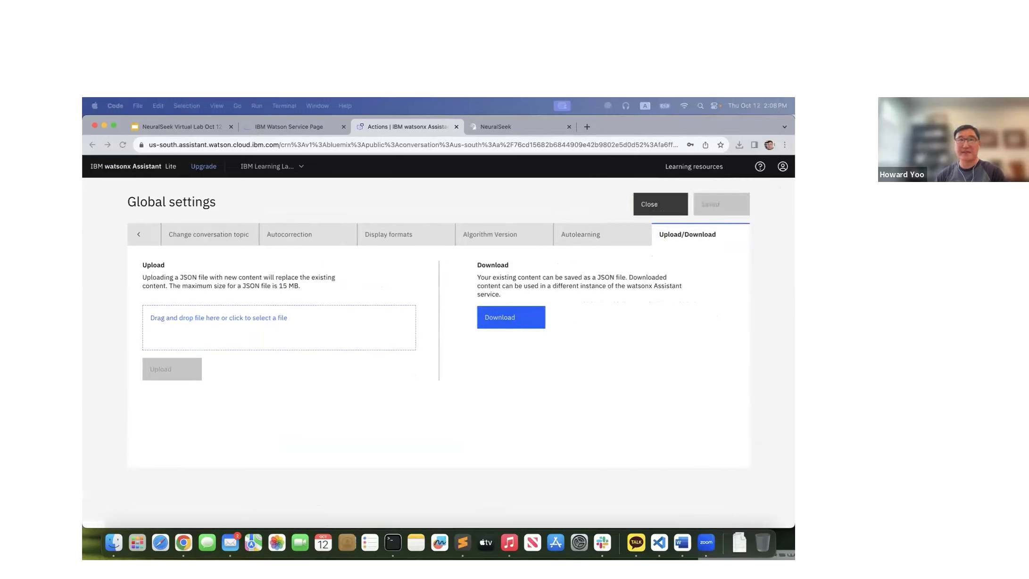
{"action": "left_click", "coordinate": [496, 128]}
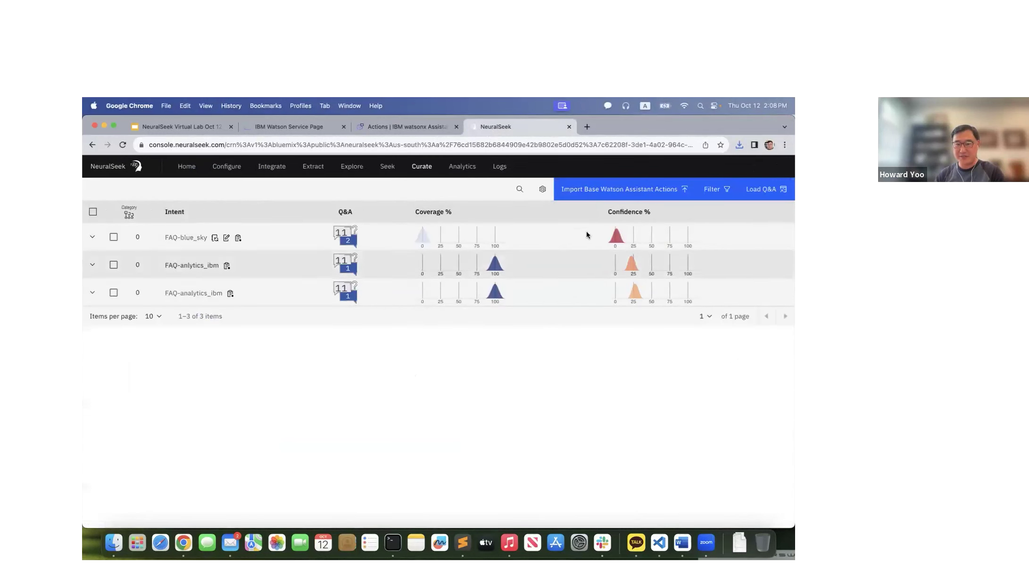
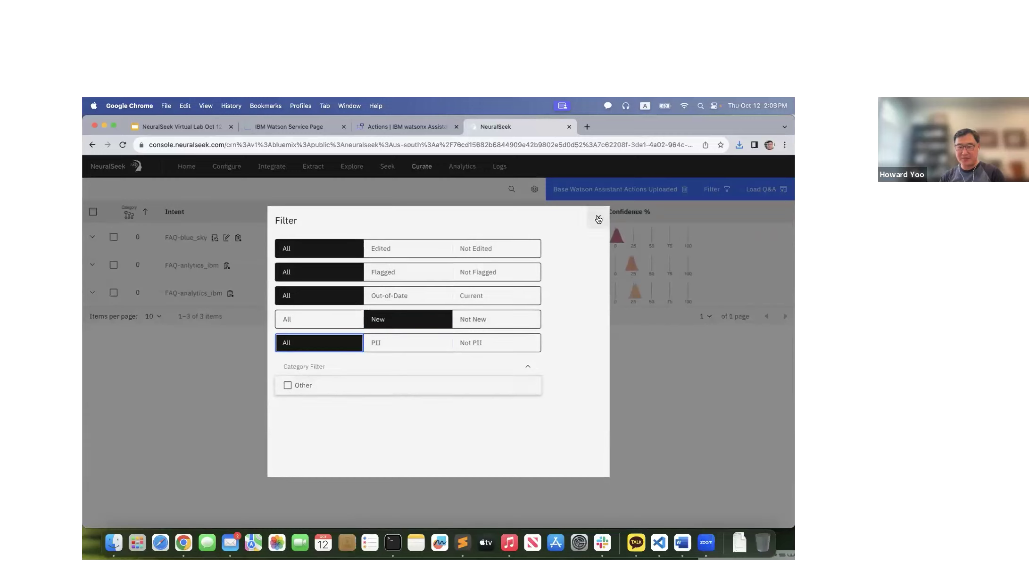
Close the filter options and check the bulk actions offered for all curated intents, clearing the selection at the end.
{"action": "left_click", "coordinate": [599, 219]}
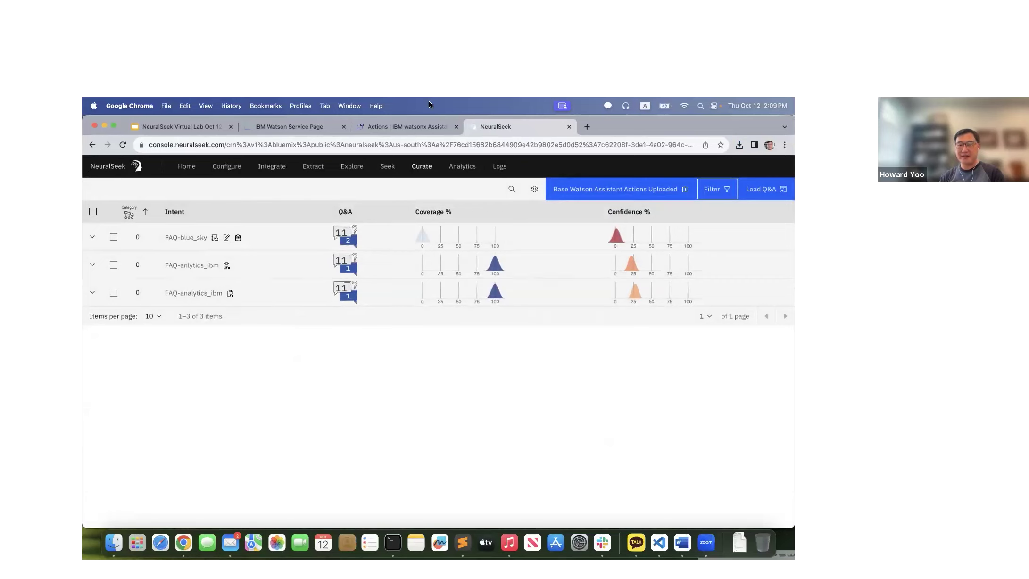
{"action": "left_click", "coordinate": [115, 238]}
{"action": "left_click", "coordinate": [114, 237]}
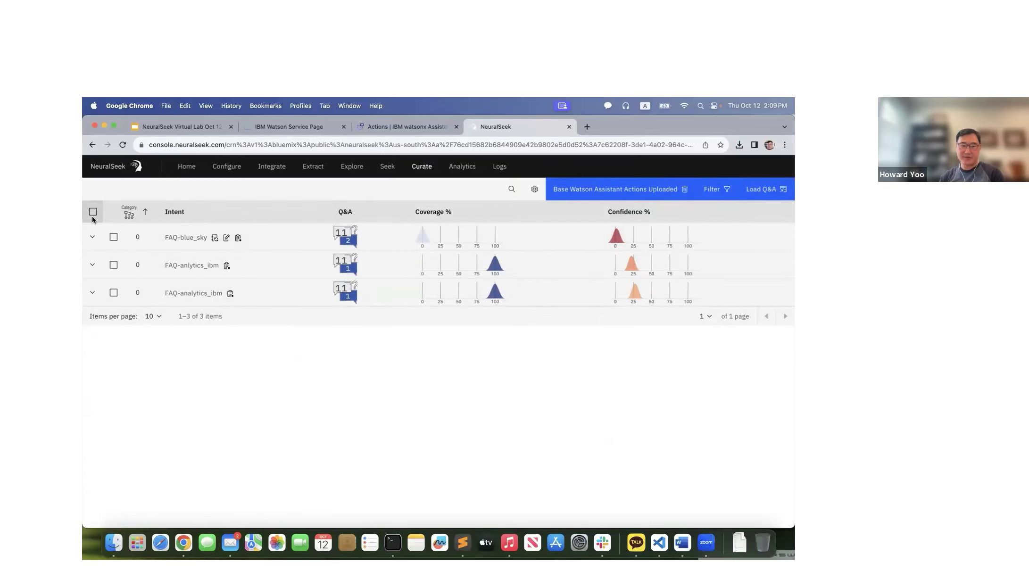
{"action": "left_click", "coordinate": [93, 212]}
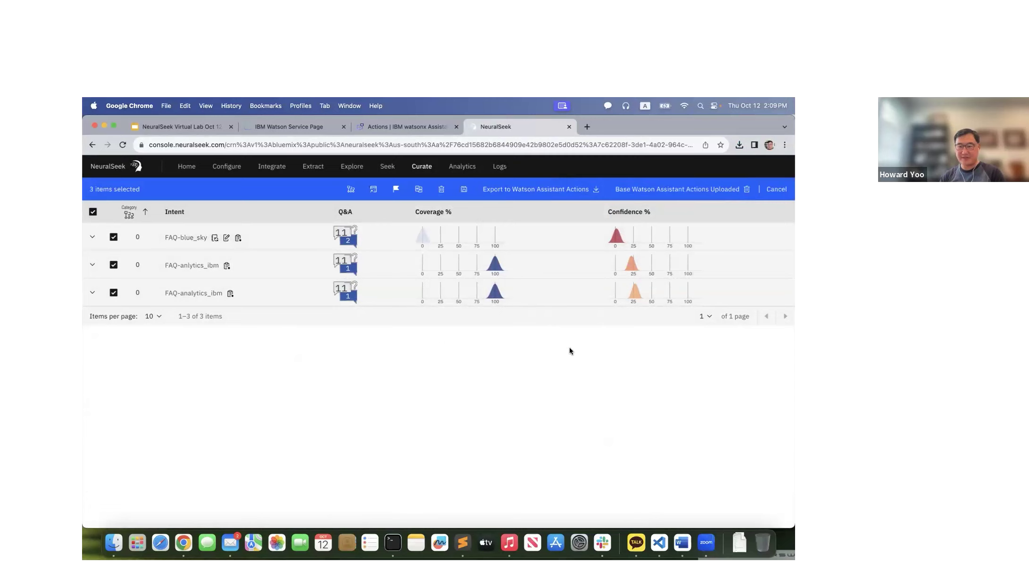
{"action": "left_click", "coordinate": [92, 214]}
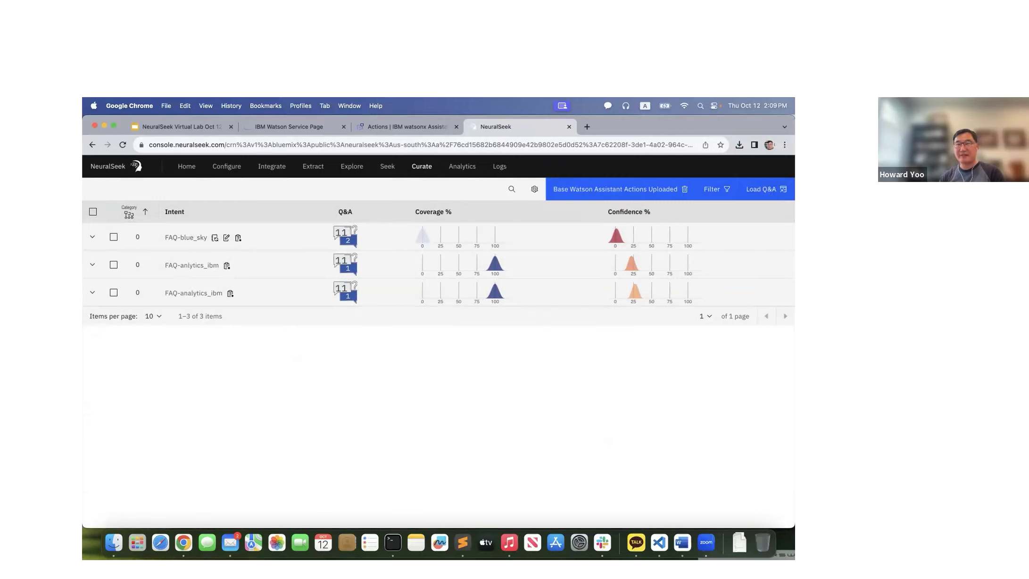
Check the Q&A upload page and the bulk actions offered for all three curated intents, leaving nothing selected at the end.
{"action": "left_click", "coordinate": [755, 190]}
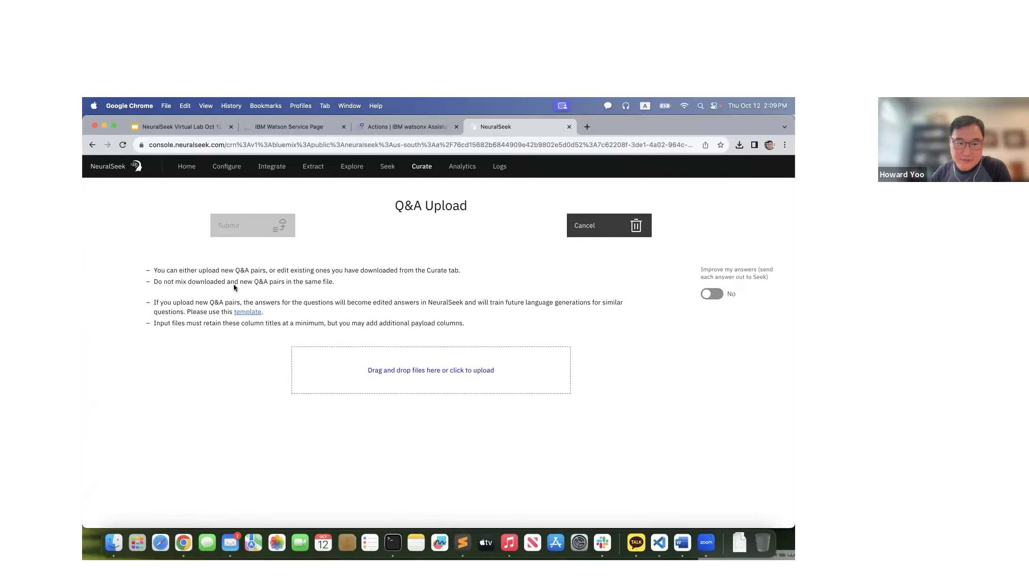
{"action": "left_click", "coordinate": [600, 228]}
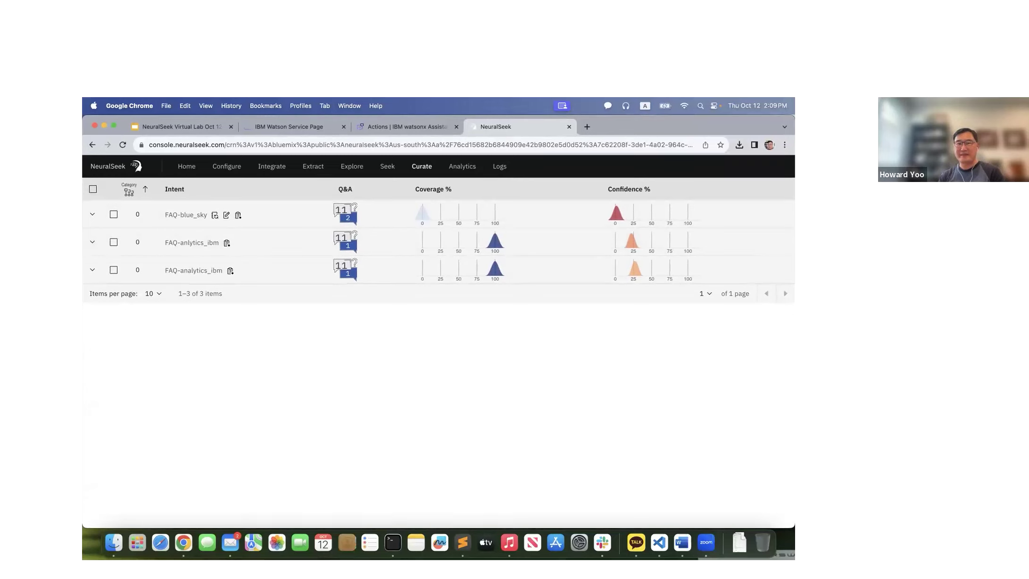
{"action": "left_click", "coordinate": [114, 215]}
{"action": "left_click", "coordinate": [114, 264]}
{"action": "left_click", "coordinate": [113, 294]}
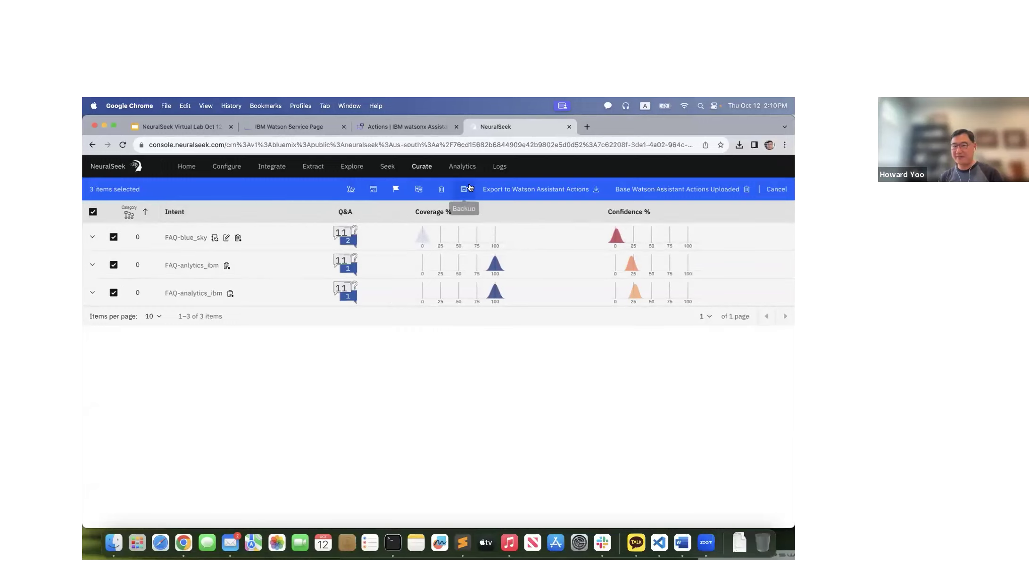
{"action": "left_click", "coordinate": [93, 212]}
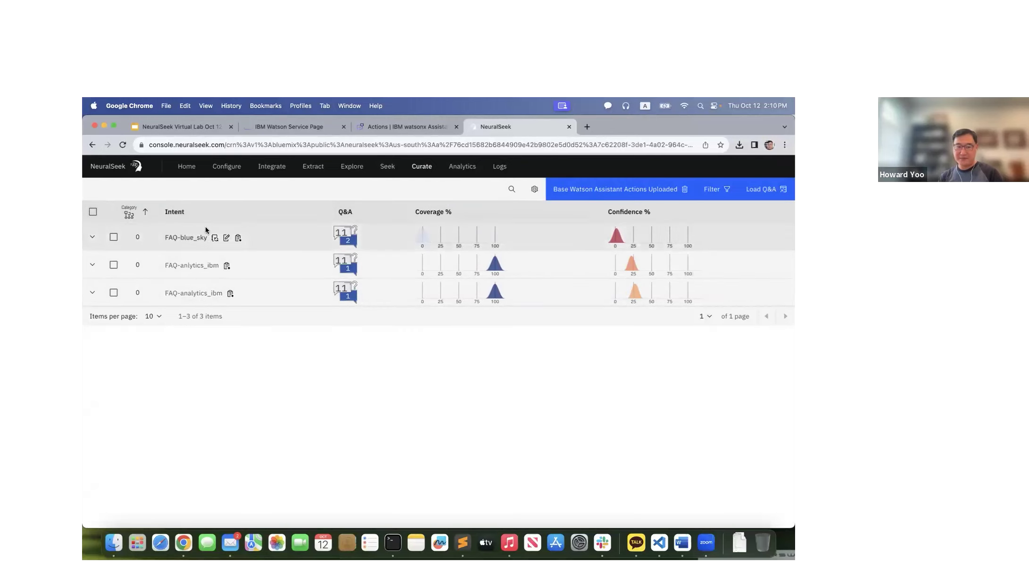
Download the Q&A of the FAQ-blue_sky, FAQ-anlytics_ibm and FAQ-analytics_ibm intents as a CSV file and open it in Excel.
{"action": "left_click", "coordinate": [113, 237]}
{"action": "left_click", "coordinate": [114, 265]}
{"action": "left_click", "coordinate": [114, 293]}
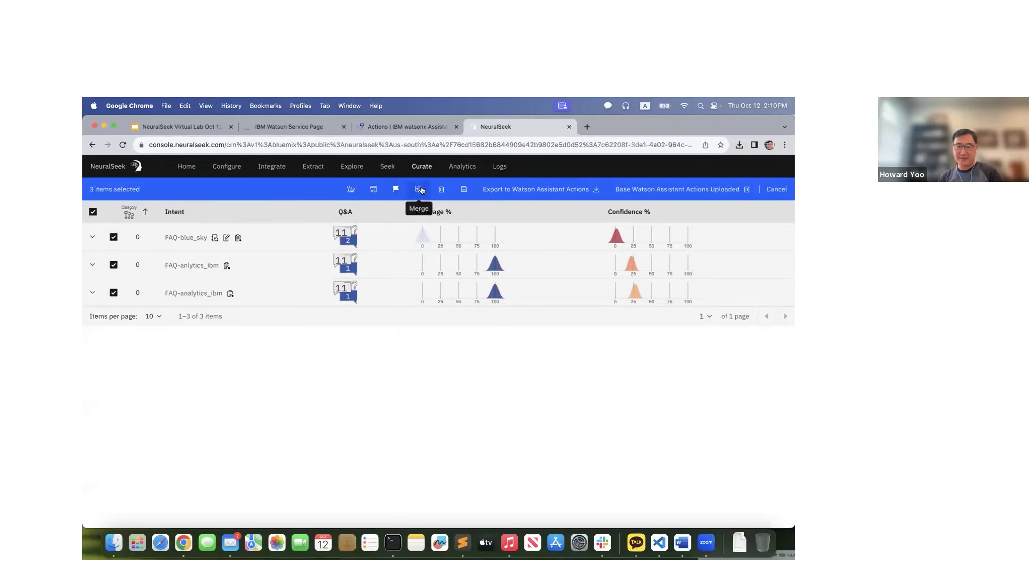
{"action": "left_click", "coordinate": [373, 190]}
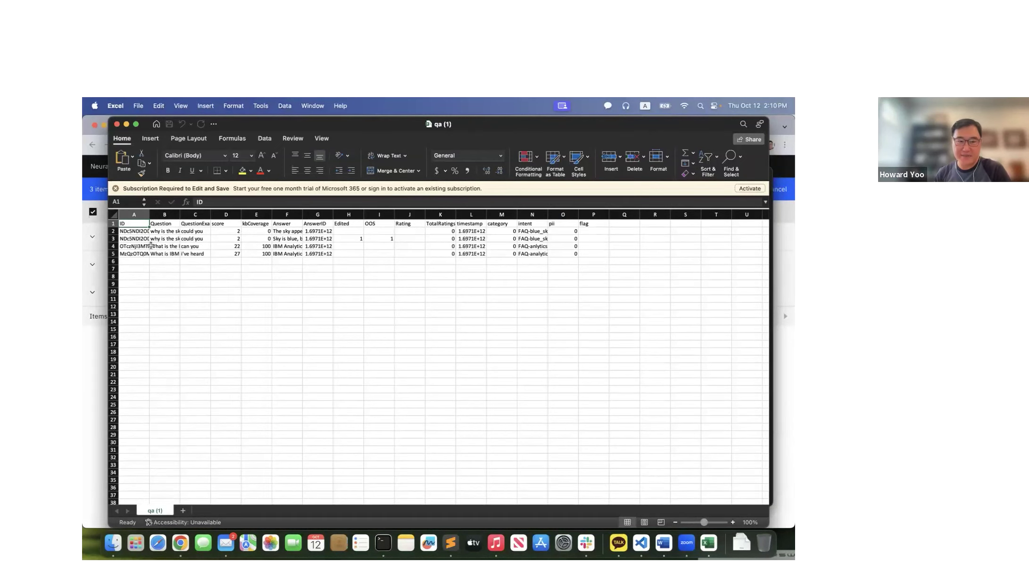
Widen the ID, Question, QuestionExamples and Answer columns of the downloaded Q&A sheet to make their text readable.
{"action": "left_click_drag", "start_coordinate": [148, 216], "coordinate": [225, 217]}
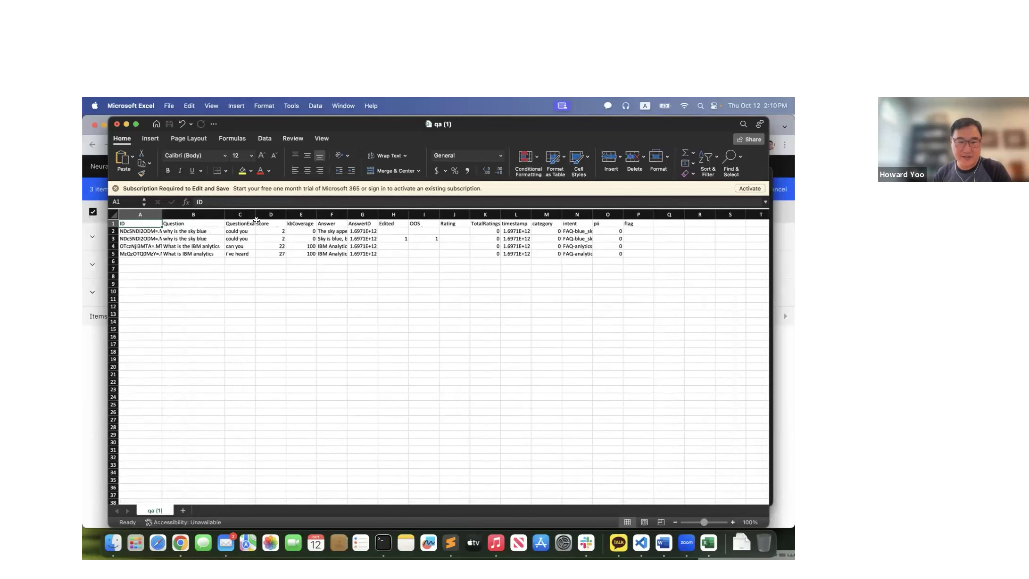
{"action": "left_click_drag", "start_coordinate": [252, 215], "coordinate": [313, 214]}
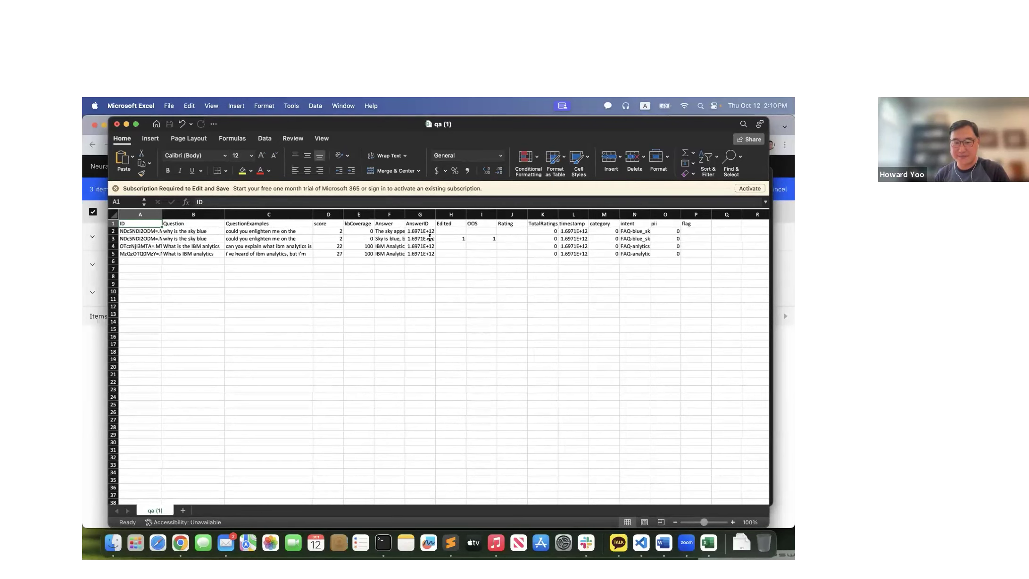
{"action": "left_click_drag", "start_coordinate": [404, 215], "coordinate": [506, 215]}
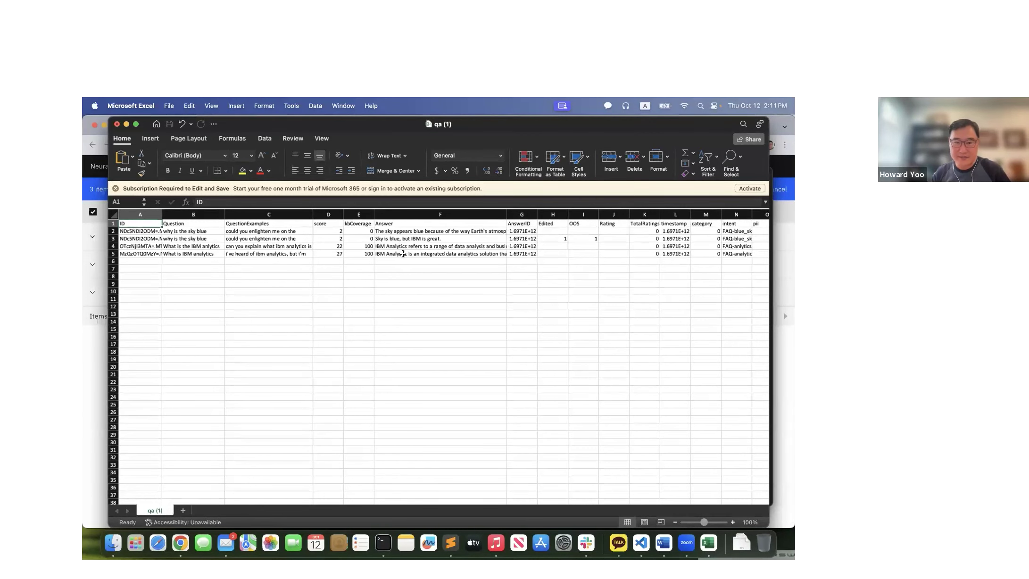
Replace the first "why is the sky blue" answer in cell F2 with "I'm not sure about this. Not a good question".
{"action": "left_click", "coordinate": [428, 231]}
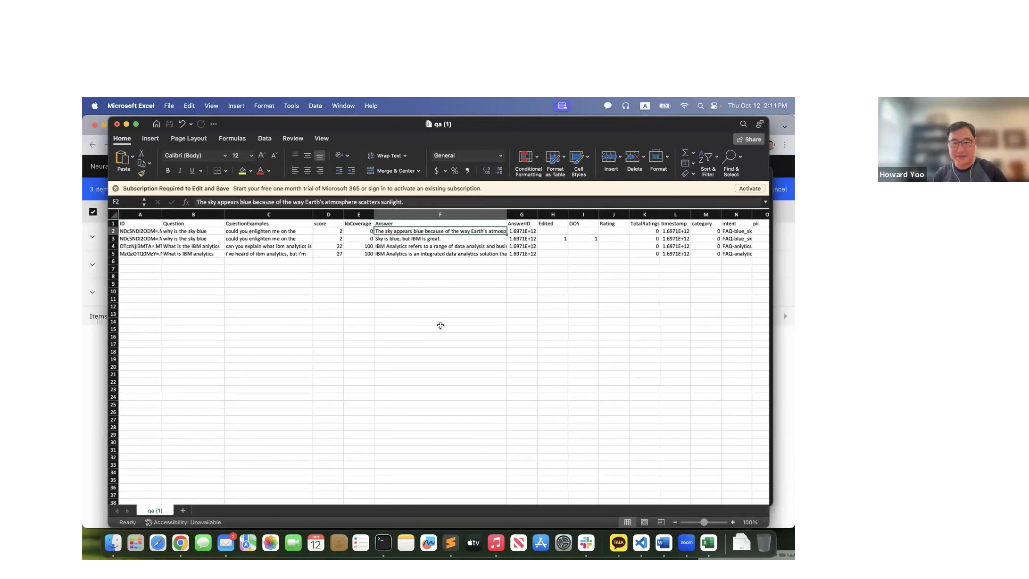
{"action": "type", "text": "I'm not sure about this. Not a good question"}
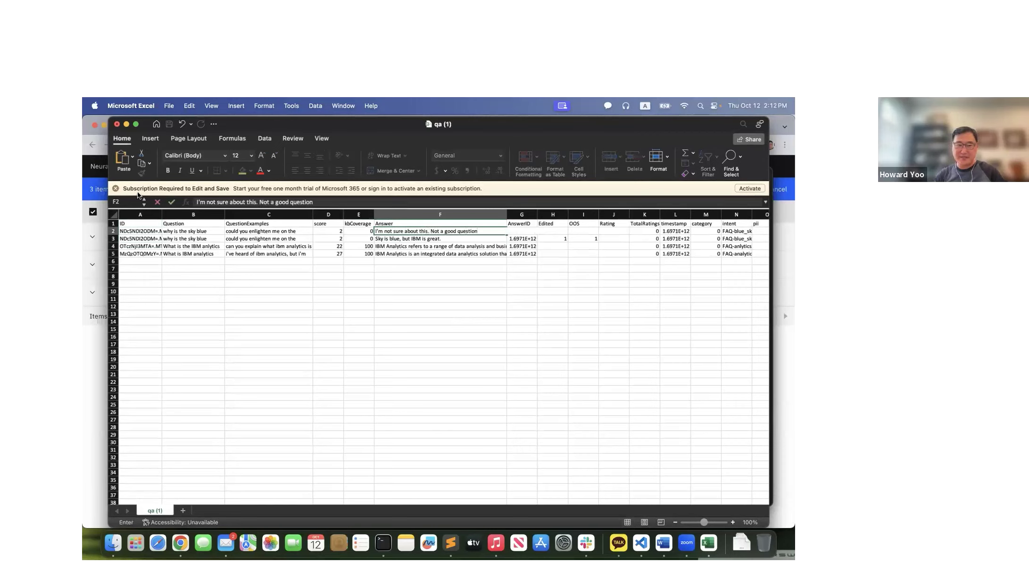
{"action": "left_click", "coordinate": [363, 277]}
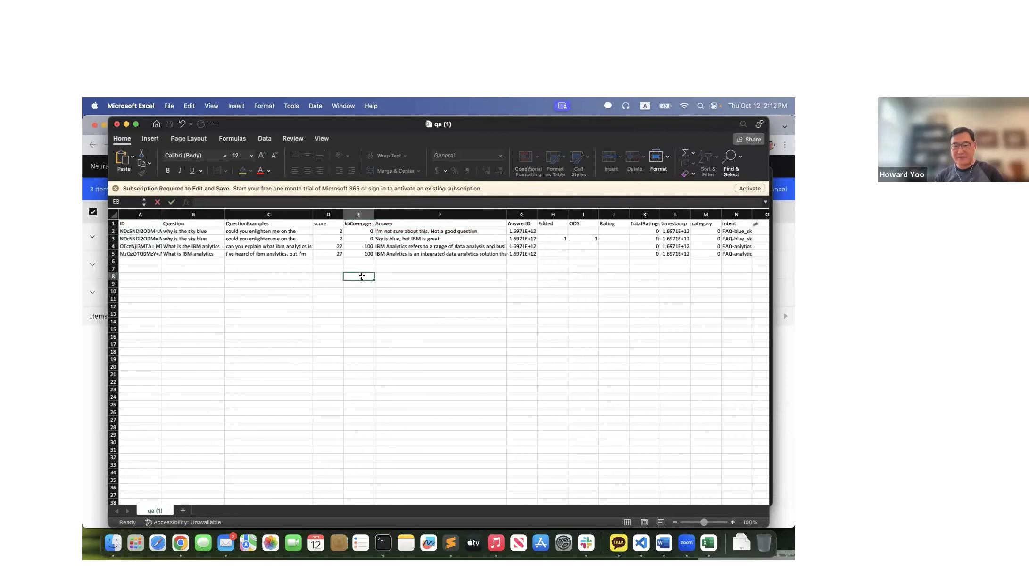
{"action": "left_click", "coordinate": [388, 231]}
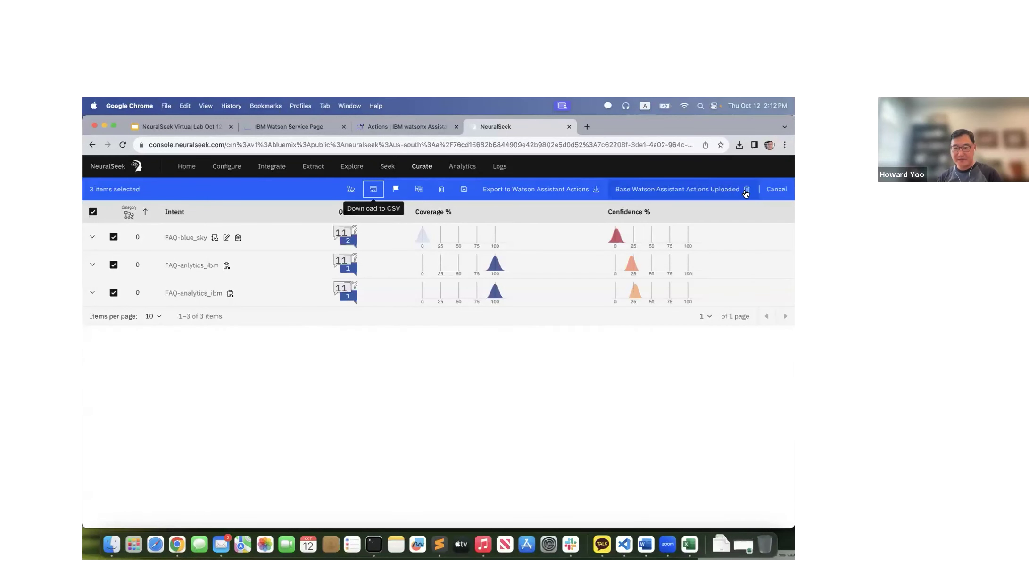
Switch back to NeuralSeek's Curate list, clear the intent selection and upload the edited qa (1).csv file as Q&A.
{"action": "left_click", "coordinate": [774, 191]}
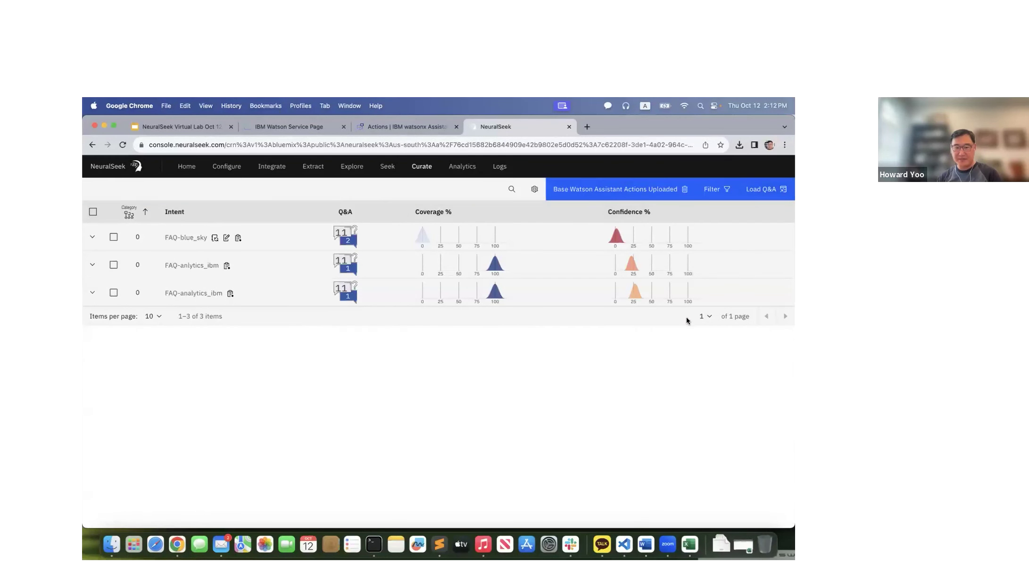
{"action": "left_click", "coordinate": [761, 193]}
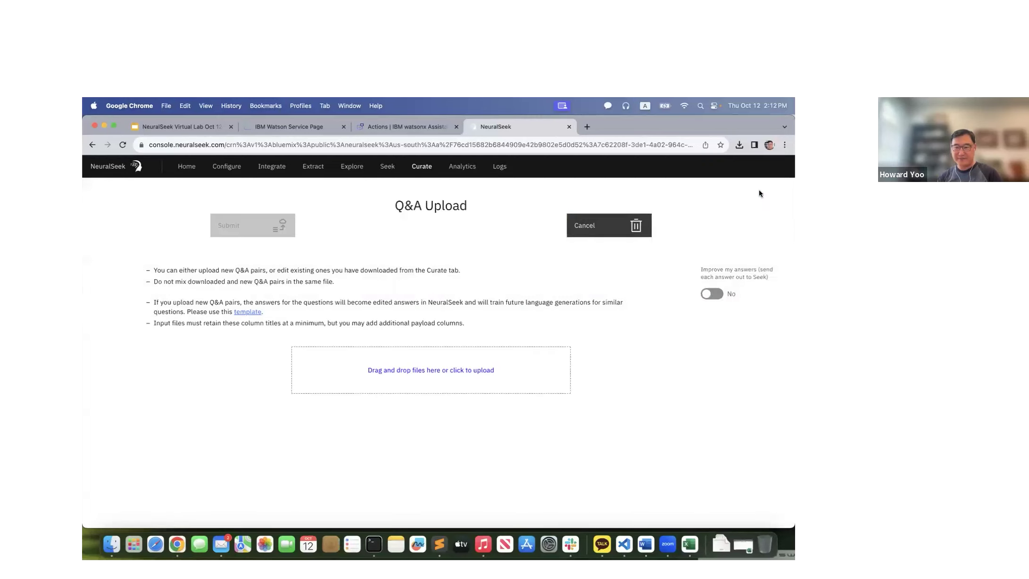
{"action": "left_click", "coordinate": [423, 373]}
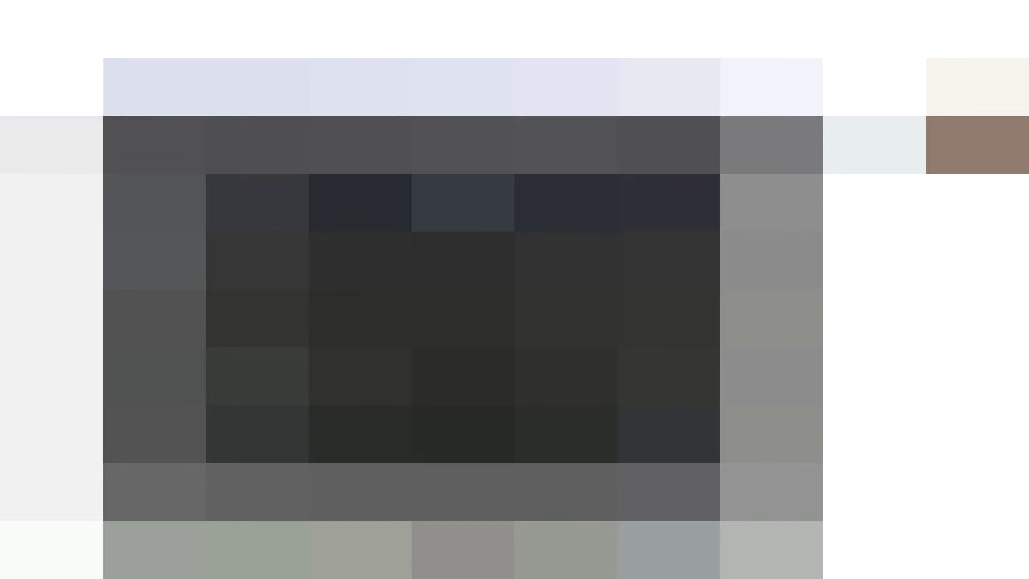
{"action": "key", "text": "Return"}
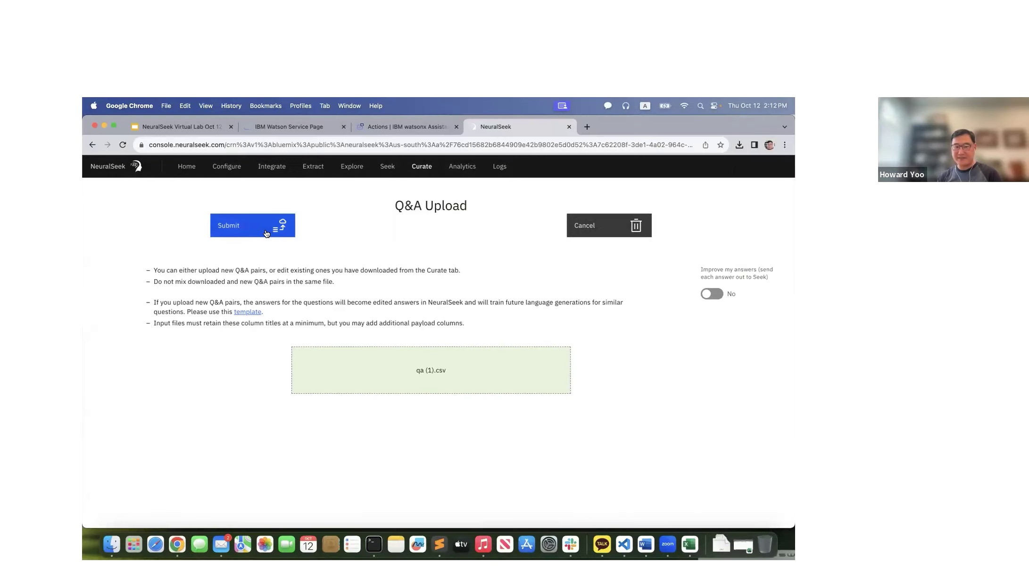
{"action": "left_click", "coordinate": [262, 231]}
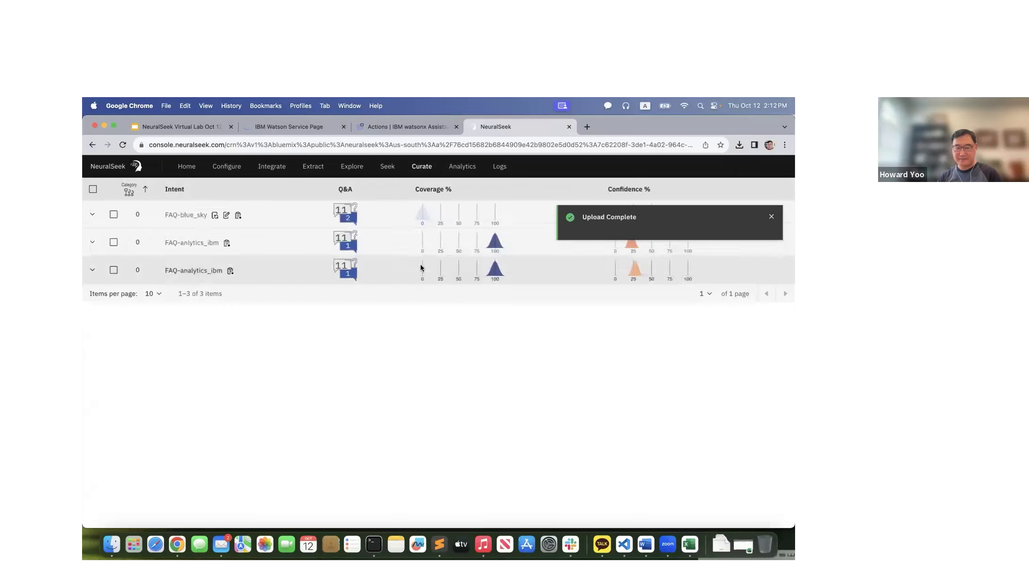
{"action": "left_click", "coordinate": [771, 218]}
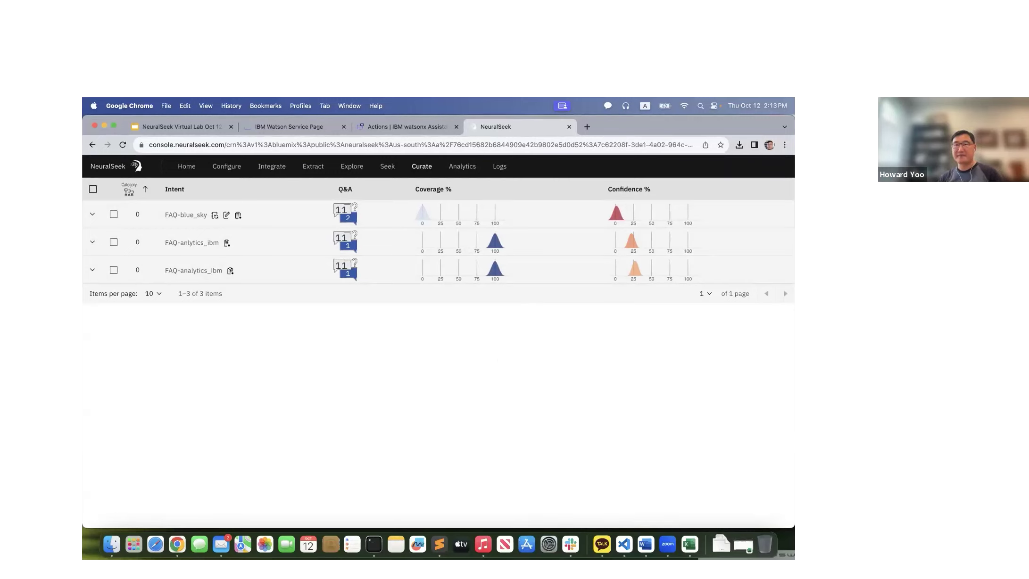
Open NeuralSeek's Seek page.
{"action": "left_click", "coordinate": [386, 173]}
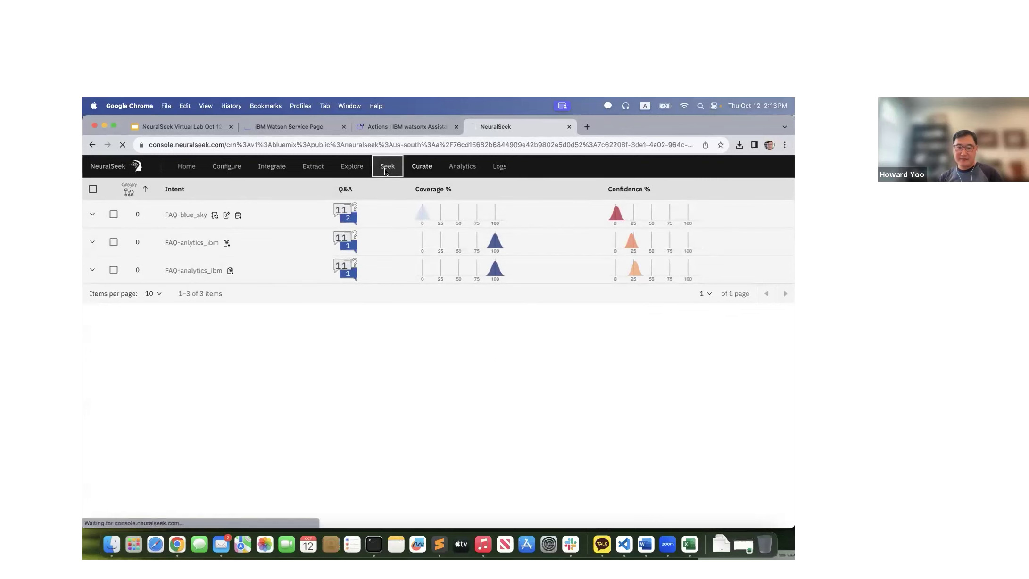